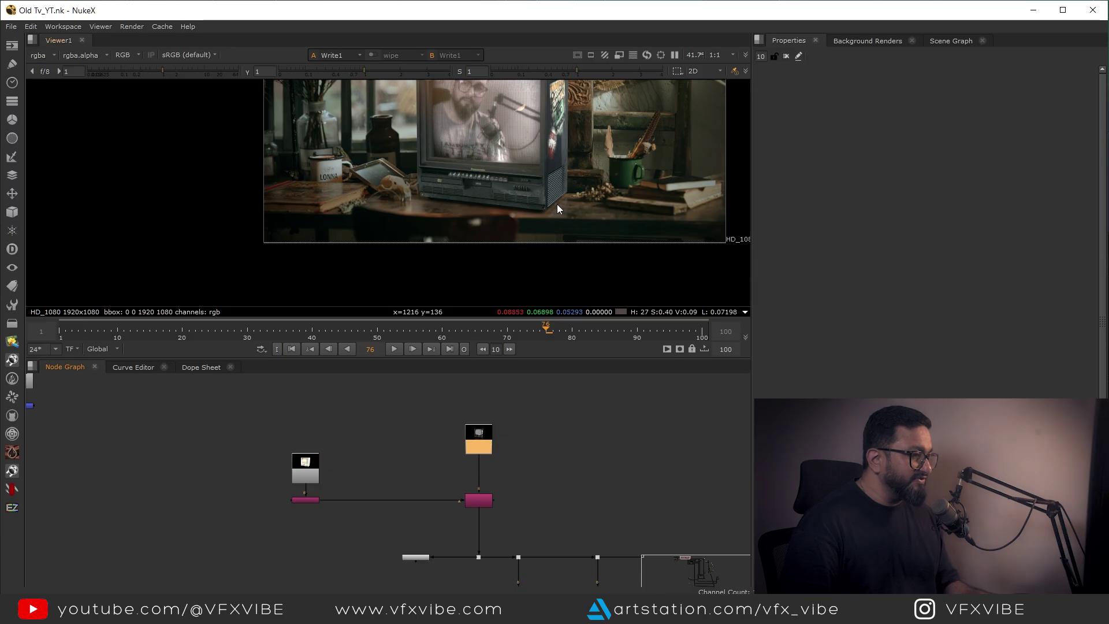
Step: Display the TV render and its RGB matte read nodes in the viewer
key("1")
left_click(396, 480)
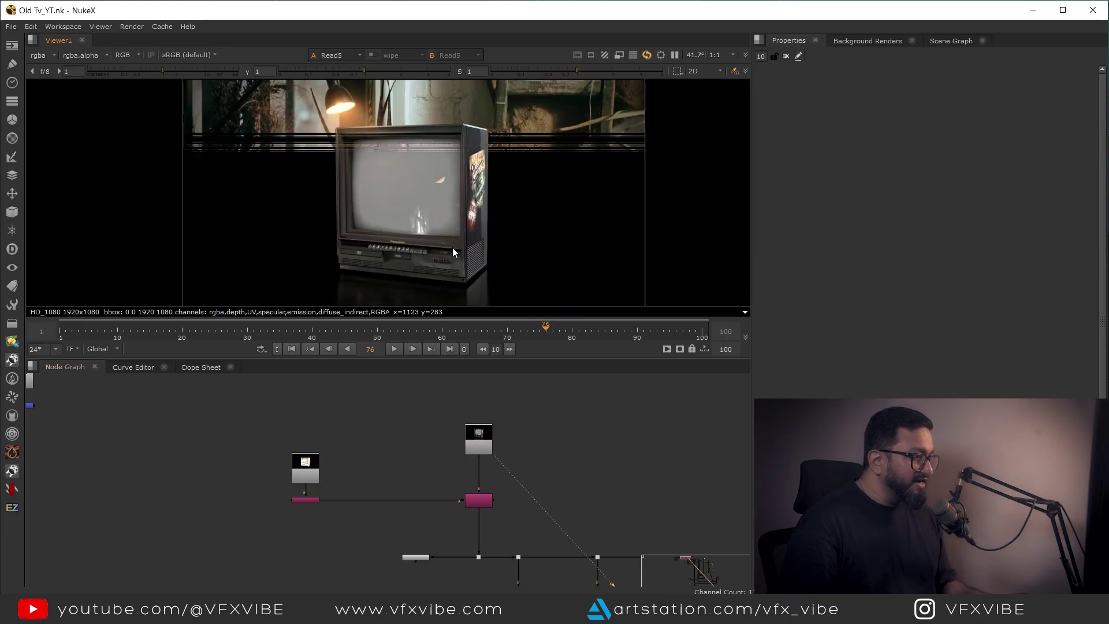
left_click(300, 475)
key("1")
Step: Display the LayerContactSheet node fed by the TV render in the viewer
scroll(468, 500, "up", 2)
middle_click_drag(469, 500, 384, 457)
middle_click_drag(344, 520, 380, 483)
left_click_drag(398, 478, 290, 531)
key("1")
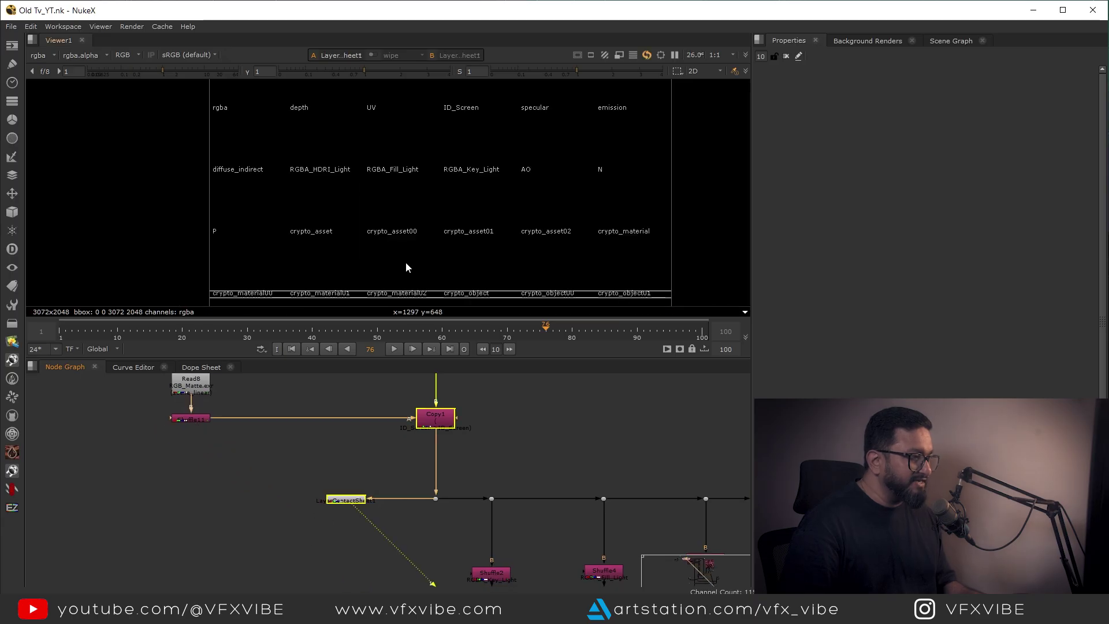
Step: Examine the TV render's passes in the enlarged contact sheet, from rgba and depth through the crypto and shadow layers
key("space")
scroll(428, 296, "up", 5)
middle_click_drag(350, 329, 381, 307)
middle_click_drag(192, 258, 450, 255)
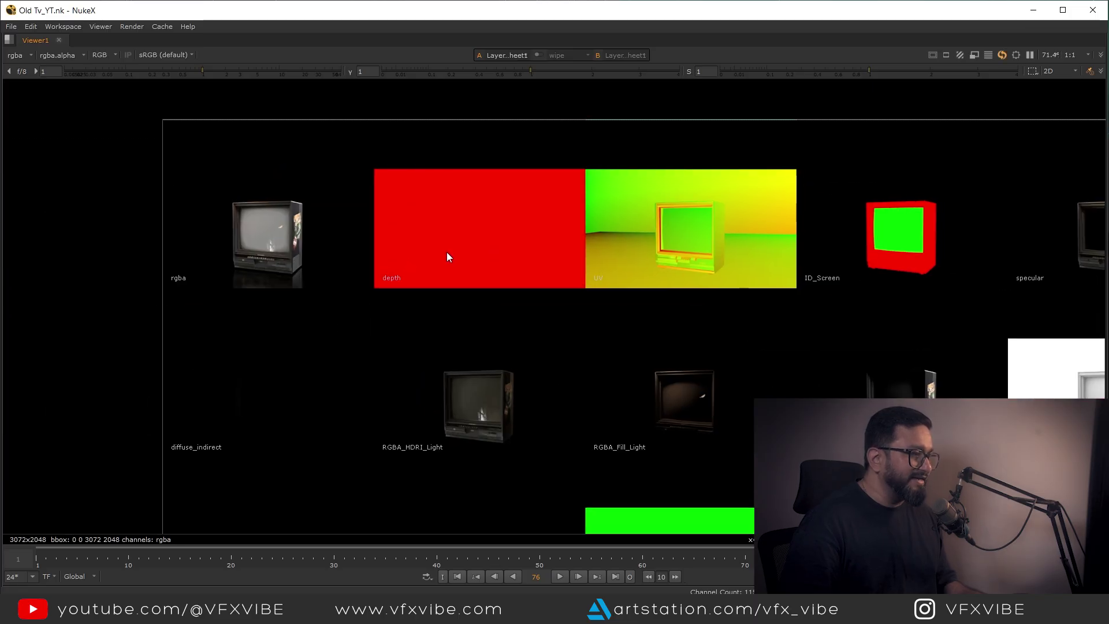
middle_click_drag(1019, 289, 467, 293)
scroll(719, 276, "down", 3)
scroll(695, 300, "down", 1)
middle_click_drag(643, 352, 667, 303)
scroll(664, 303, "up", 4)
scroll(368, 403, "down", 4)
middle_click_drag(366, 417, 527, 315)
middle_click_drag(377, 376, 397, 341)
scroll(328, 313, "up", 2)
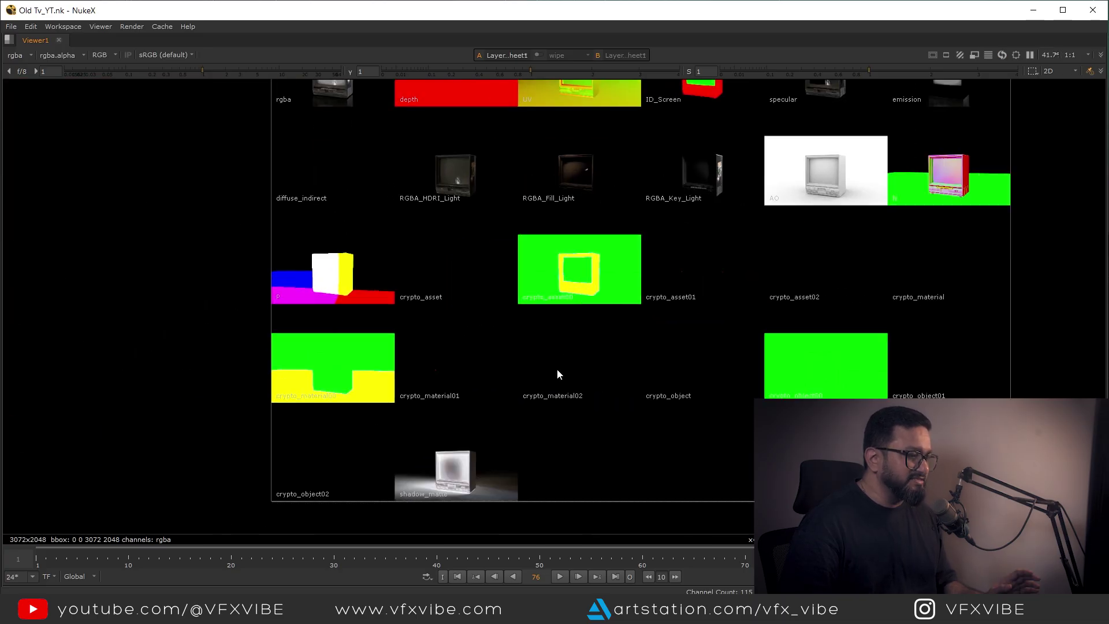
middle_click_drag(665, 414, 524, 423)
Step: Display the For TV.mp4 footage from the Distortion and CRT Effect section, fitted to the viewer
key("space")
middle_click_drag(691, 510, 570, 499)
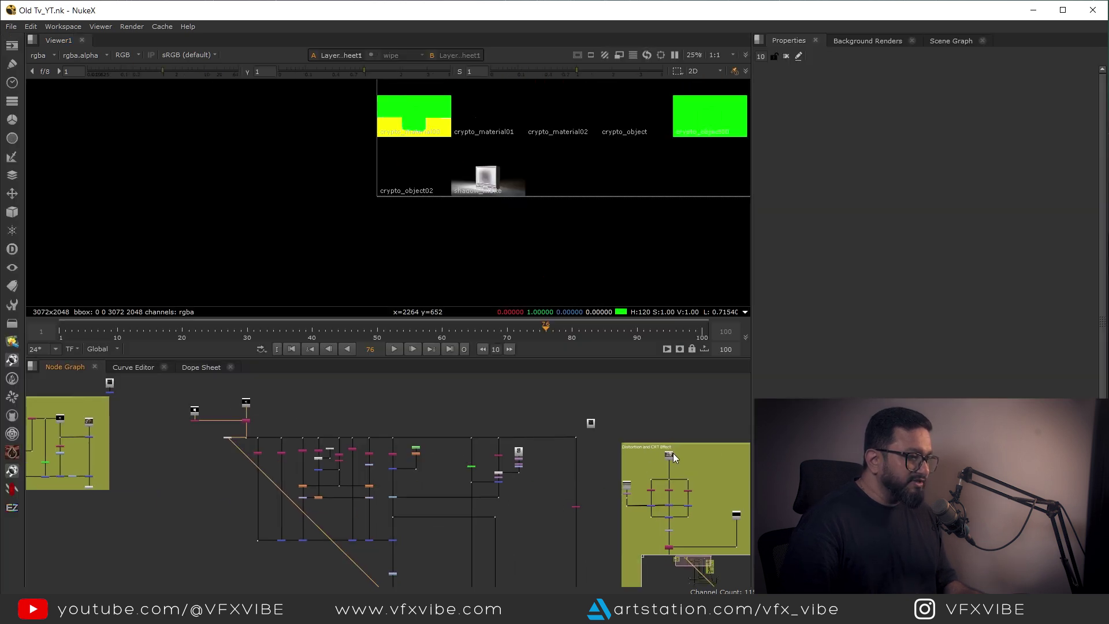
scroll(672, 454, "up", 8)
key("1")
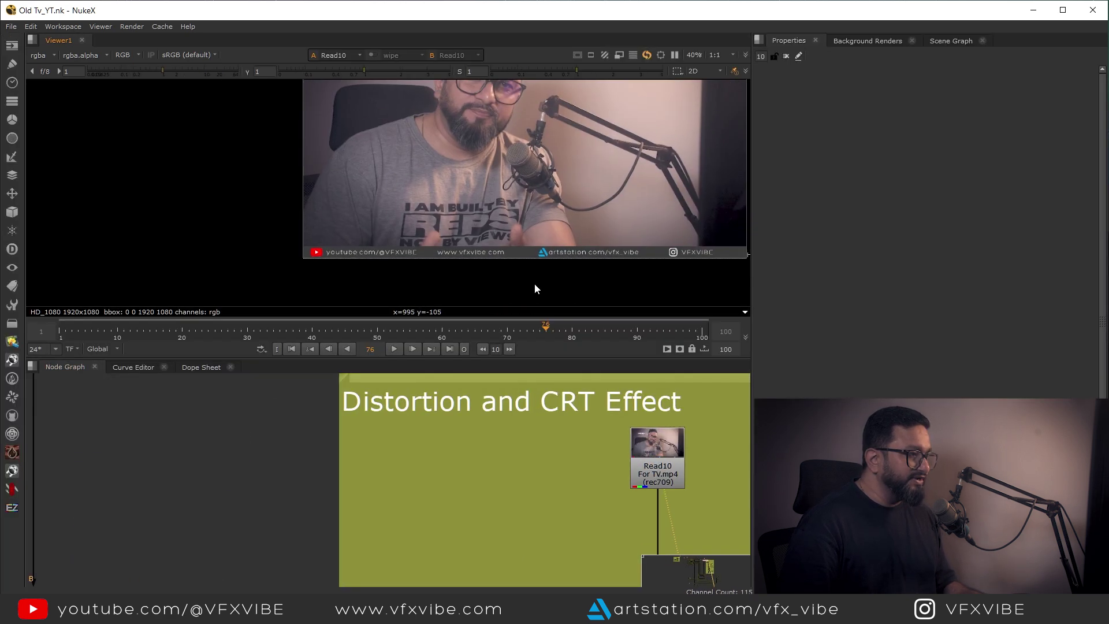
key("f")
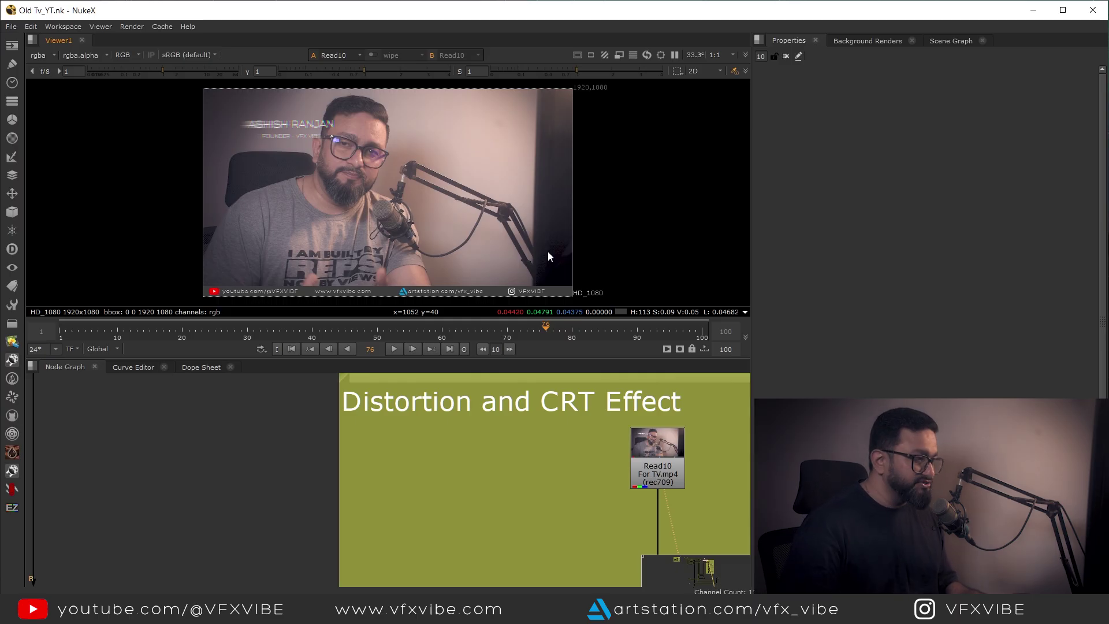
Step: Display the Table.png background read node in the viewer
scroll(501, 484, "down", 5)
middle_click_drag(505, 577, 477, 453)
scroll(475, 482, "up", 7)
left_click_drag(462, 389, 272, 468)
key("1")
left_click(292, 446)
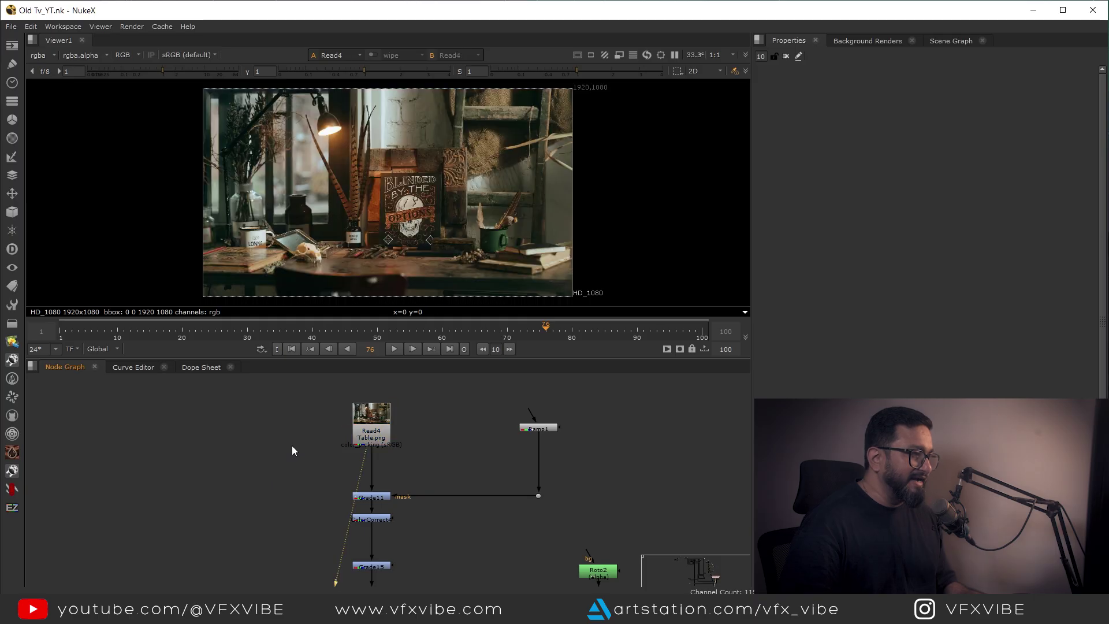
Step: Look over the node tree and display Merge12, which combines a shuffled pass with the Roto and EdgeBlur branch
scroll(565, 468, "down", 6)
middle_click_drag(448, 502, 586, 455)
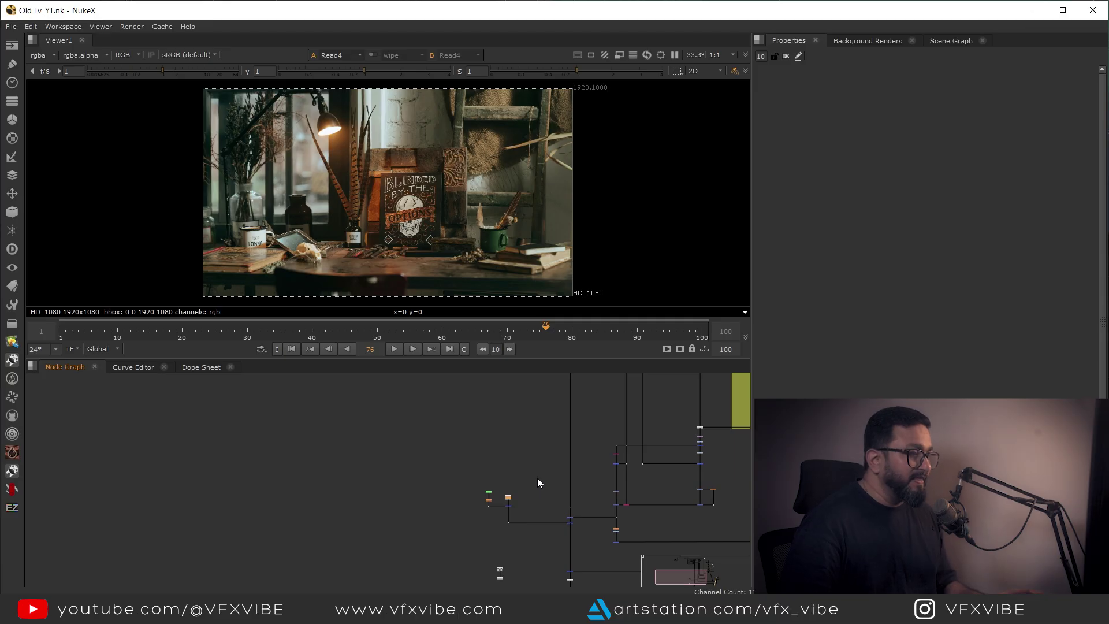
middle_click_drag(537, 468, 473, 563)
middle_click_drag(554, 447, 495, 580)
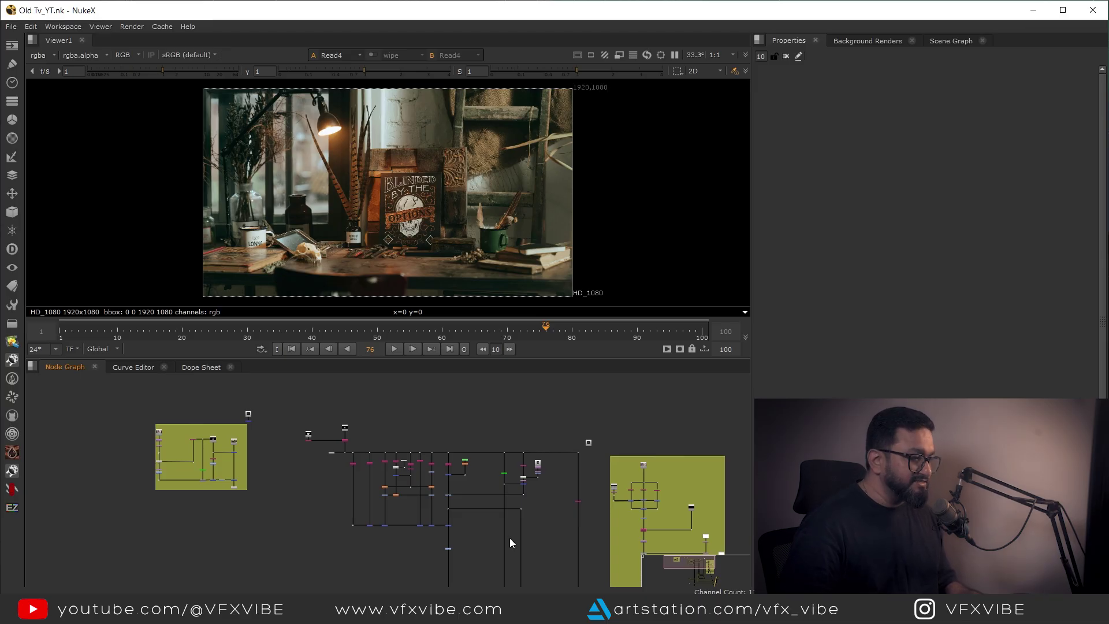
scroll(517, 505, "up", 5)
scroll(525, 485, "up", 1)
middle_click_drag(495, 470, 525, 558)
middle_click_drag(338, 581, 497, 495)
scroll(497, 495, "down", 2)
left_click(407, 440)
key("1")
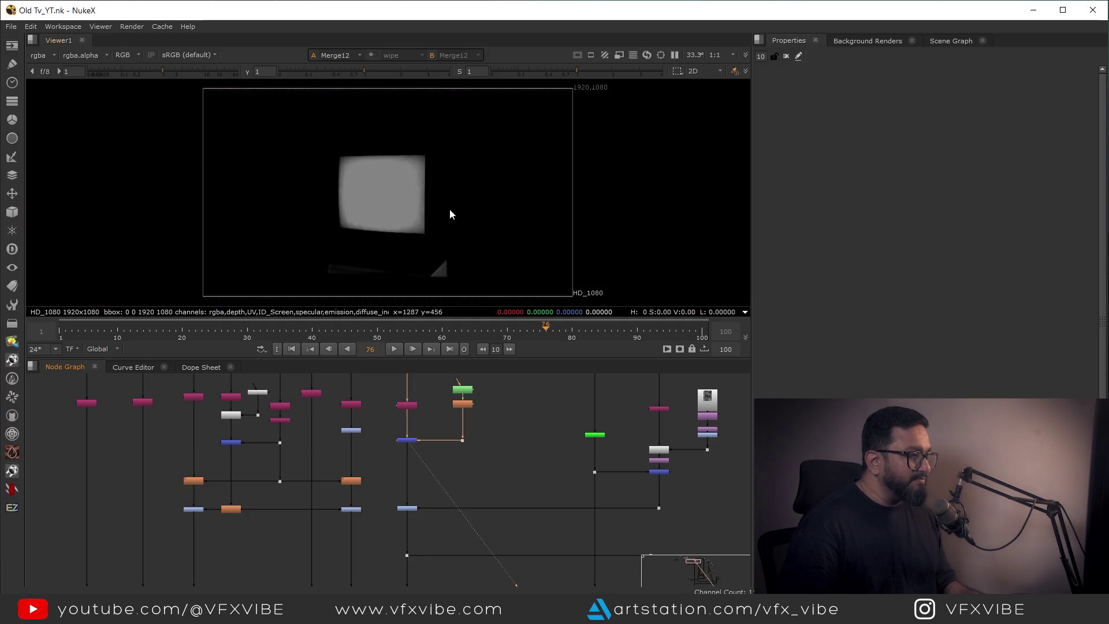
Step: Examine the TV screen area of the Merge12 output up close in the enlarged viewer
key("space")
key("equal")
scroll(558, 315, "up", 2)
left_click_drag(629, 177, 367, 381)
key("space")
Step: Display the combined TV composite at the dot above the screen footage merge, fitted to the viewer
scroll(500, 481, "down", 5)
middle_click_drag(533, 520, 481, 460)
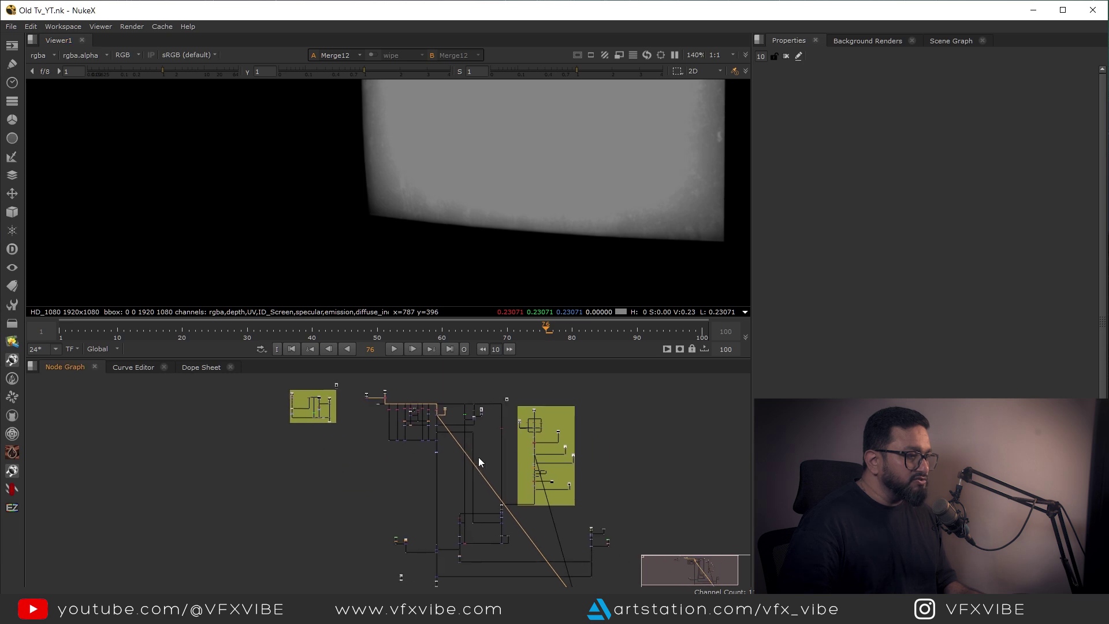
middle_click_drag(511, 511, 564, 461)
scroll(484, 478, "up", 6)
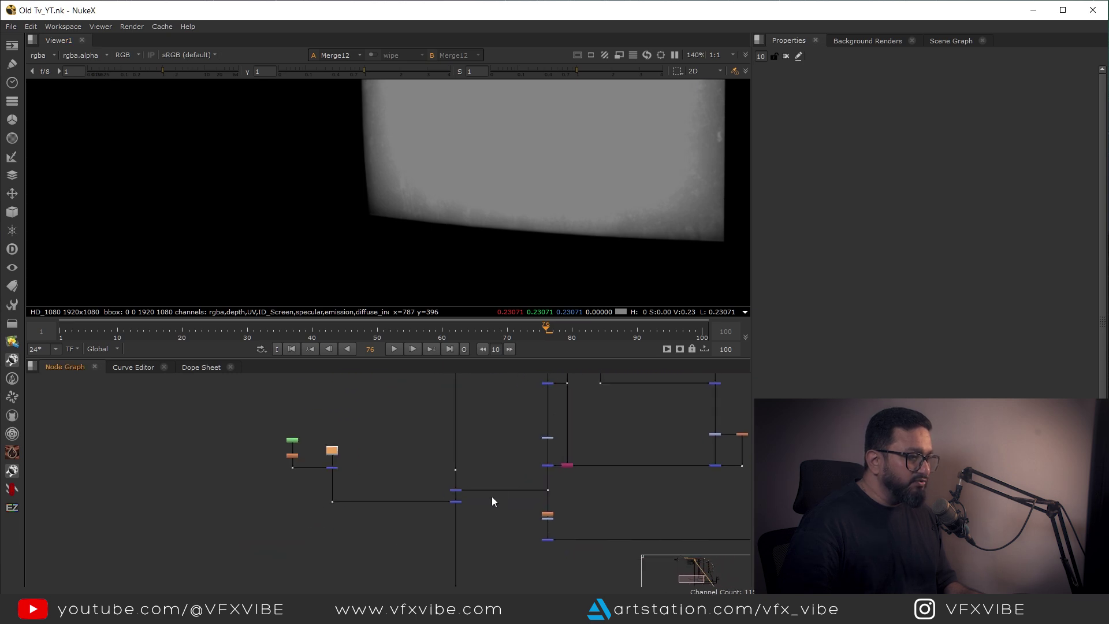
left_click(422, 443)
key("1")
key("f")
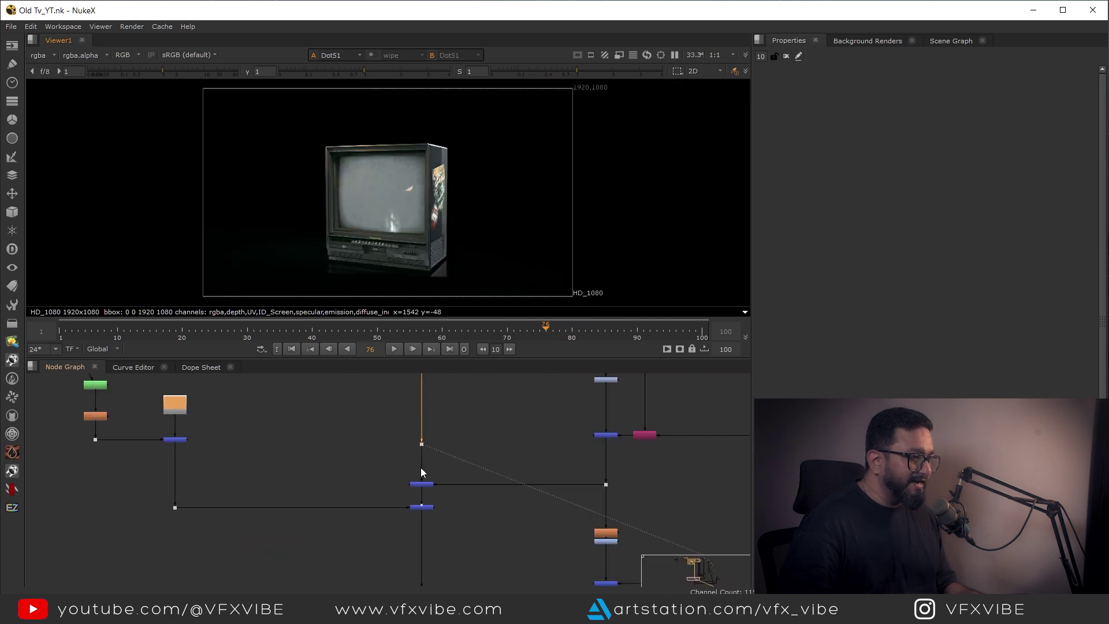
Step: Display Merge18, where the screen footage joins the TV composite
scroll(416, 462, "up", 3)
left_click_drag(470, 472, 379, 505)
key("1")
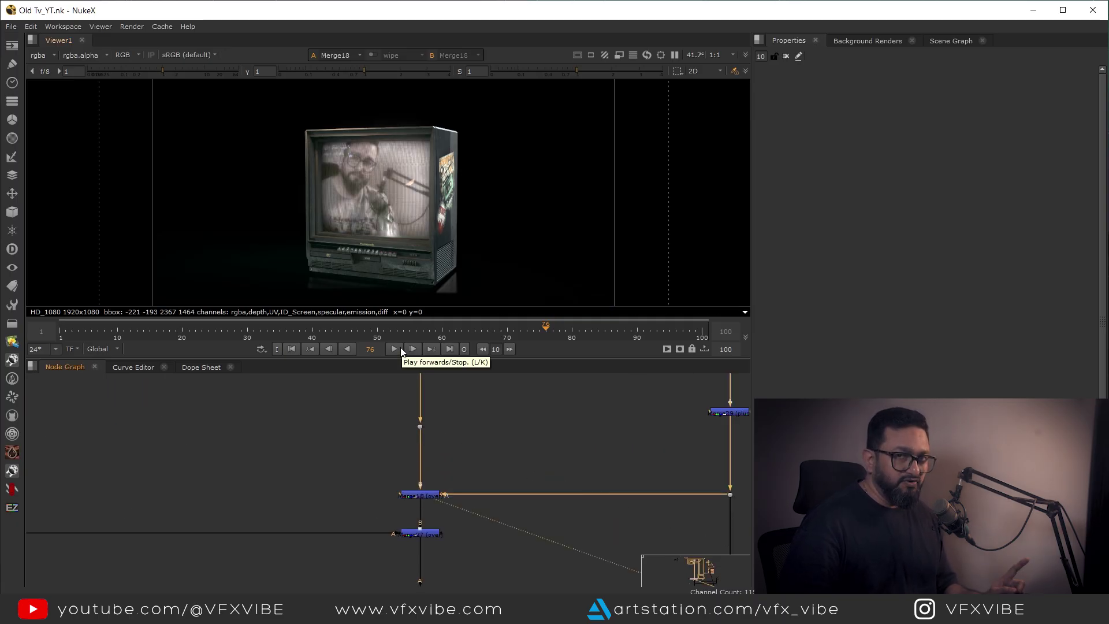
Step: Display the grunge-blue-texture.jpg read node in the viewer
scroll(534, 453, "down", 3)
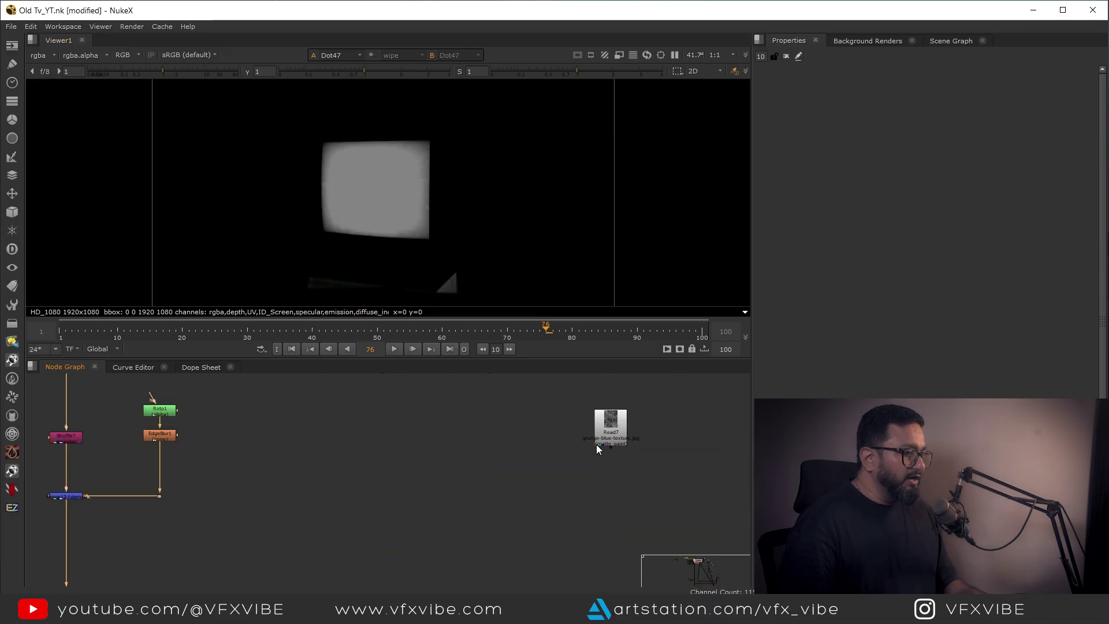
mouse_move(596, 445)
left_mouse_down()
mouse_move(568, 453)
mouse_move(578, 455)
left_mouse_up()
key("1")
scroll(311, 453, "down", 3)
middle_click_drag(296, 463, 471, 471)
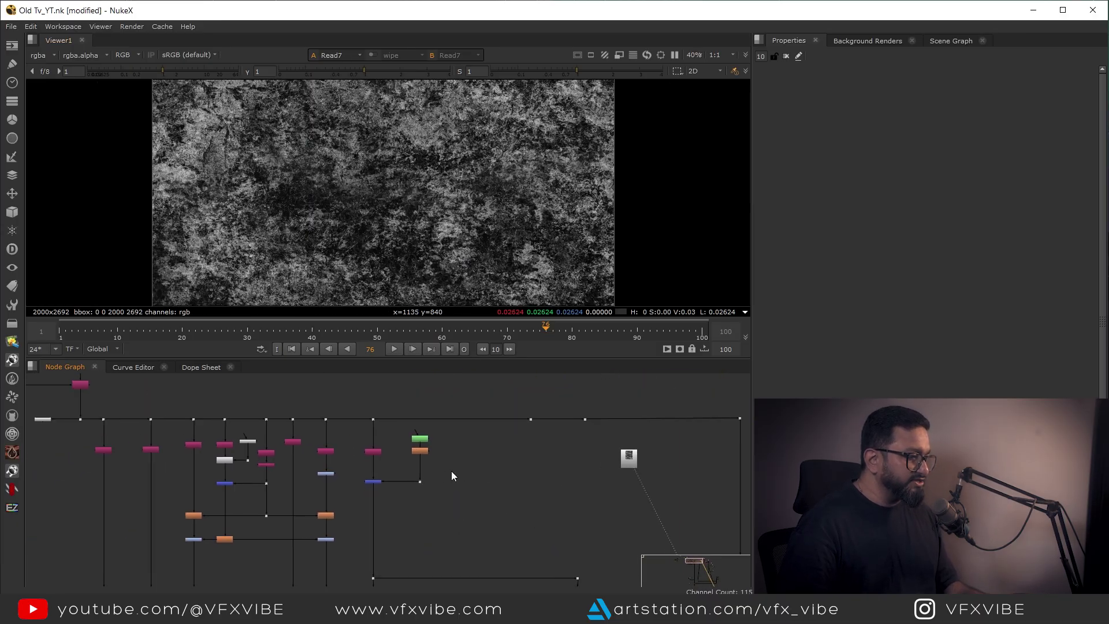
Step: Display Merge12 again and examine the clean screen area where the grunge is missing
scroll(382, 472, "up", 3)
left_click_drag(422, 462, 345, 516)
key("1")
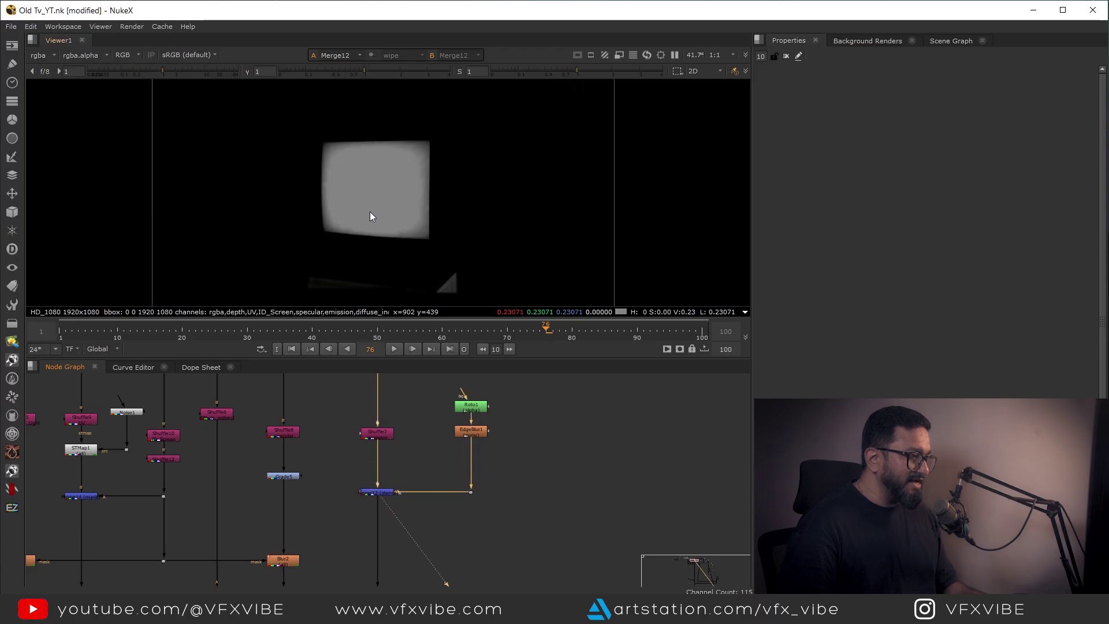
scroll(437, 182, "up", 5)
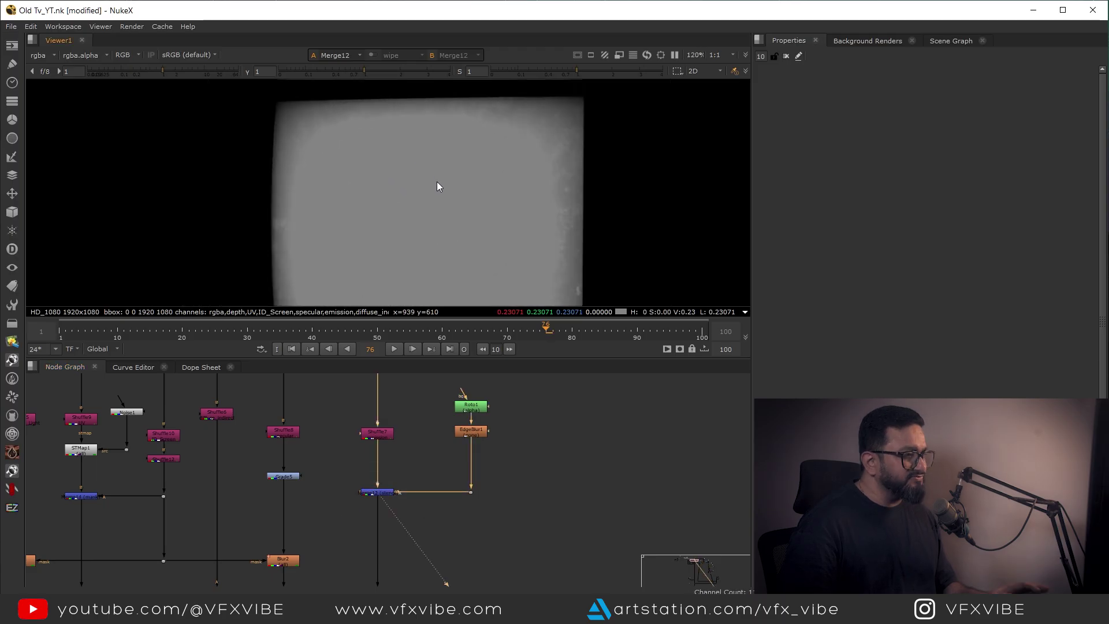
Step: Return to the grunge texture read node and show the whole image in the viewer
scroll(603, 469, "down", 6)
middle_click_drag(688, 453, 538, 477)
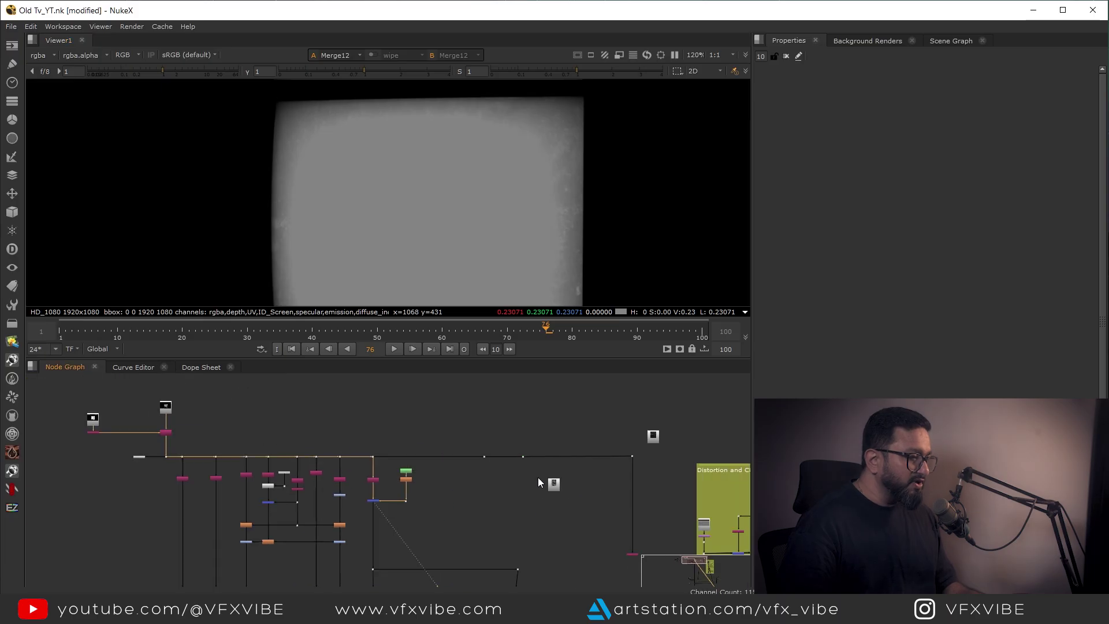
scroll(509, 478, "up", 3)
left_click_drag(585, 487, 563, 498)
scroll(564, 498, "up", 5)
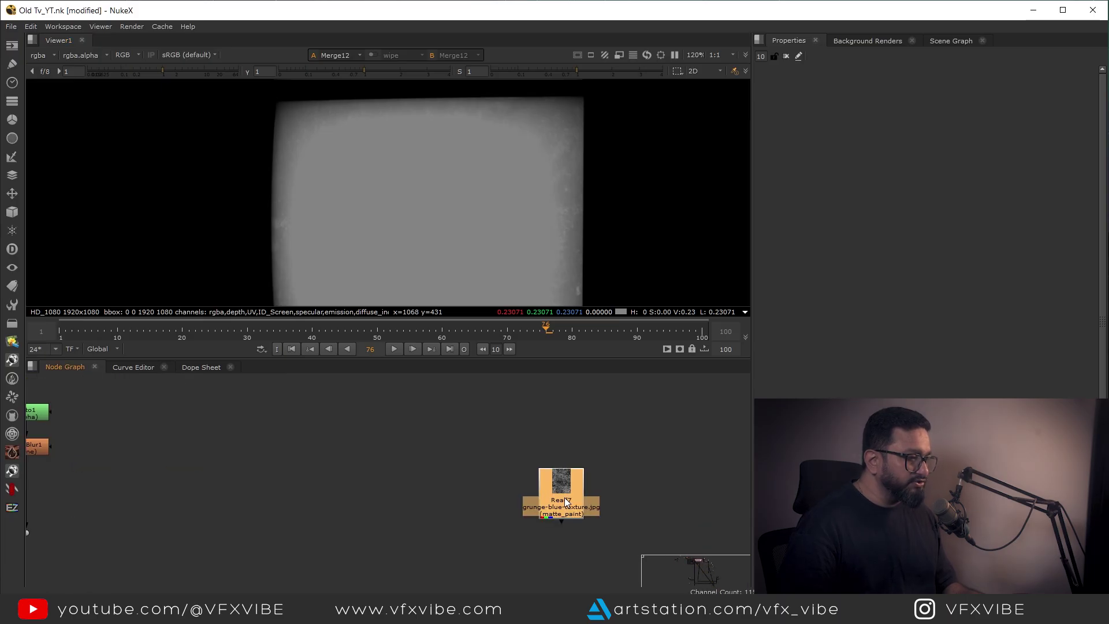
key("1")
key("f")
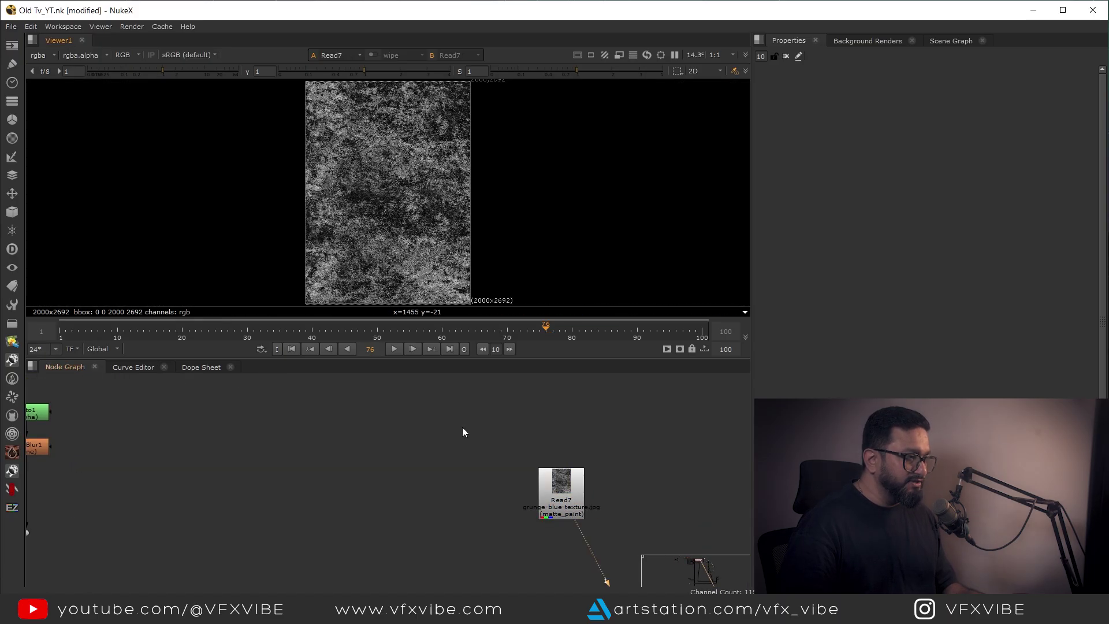
Step: Add a Reformat node beneath the grunge texture read node and display the reformatted image
left_click(516, 446)
key("f")
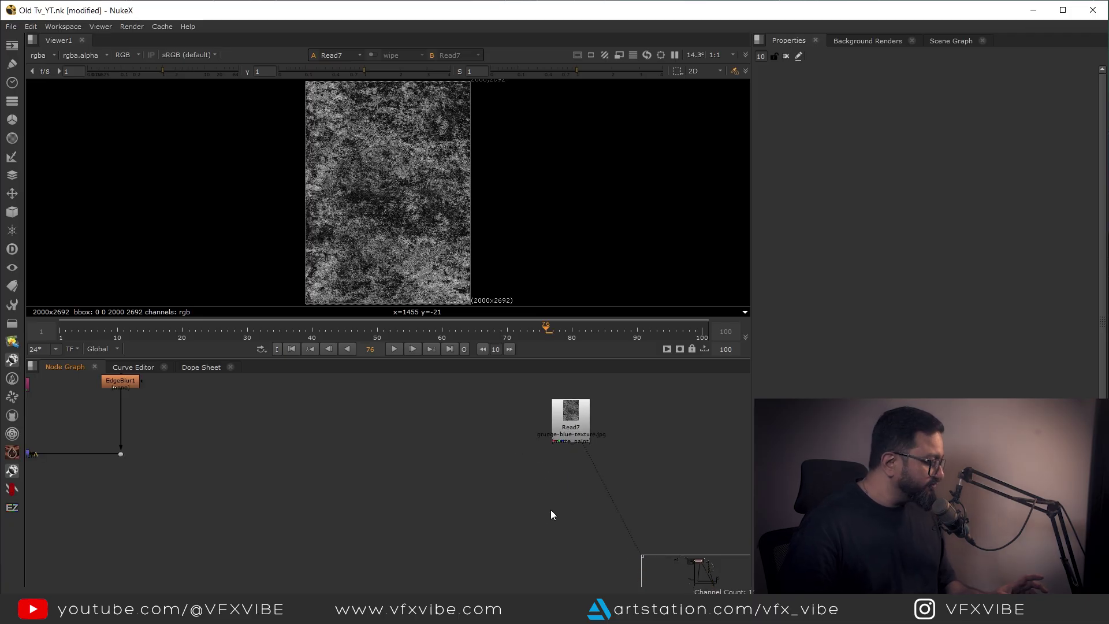
key("Tab")
type("ref")
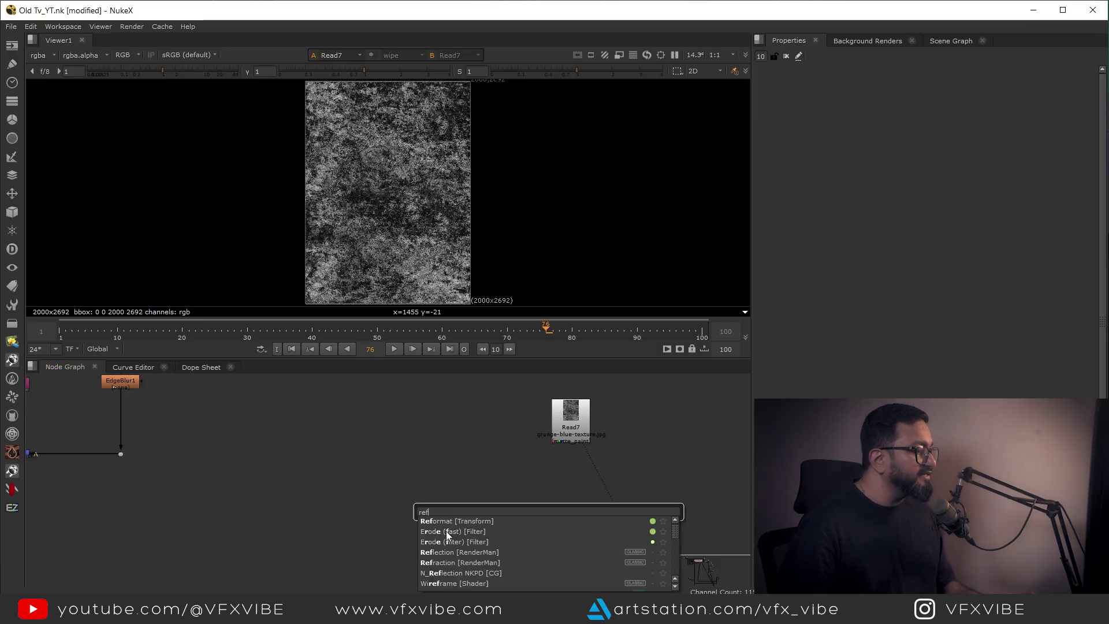
key("Return")
scroll(543, 516, "up", 2)
key("1")
left_click_drag(543, 516, 581, 490)
left_click_drag(550, 109, 252, 275)
Step: Add an STMap node in the empty area between the Merge12 branch and the grunge texture
scroll(511, 465, "down", 6)
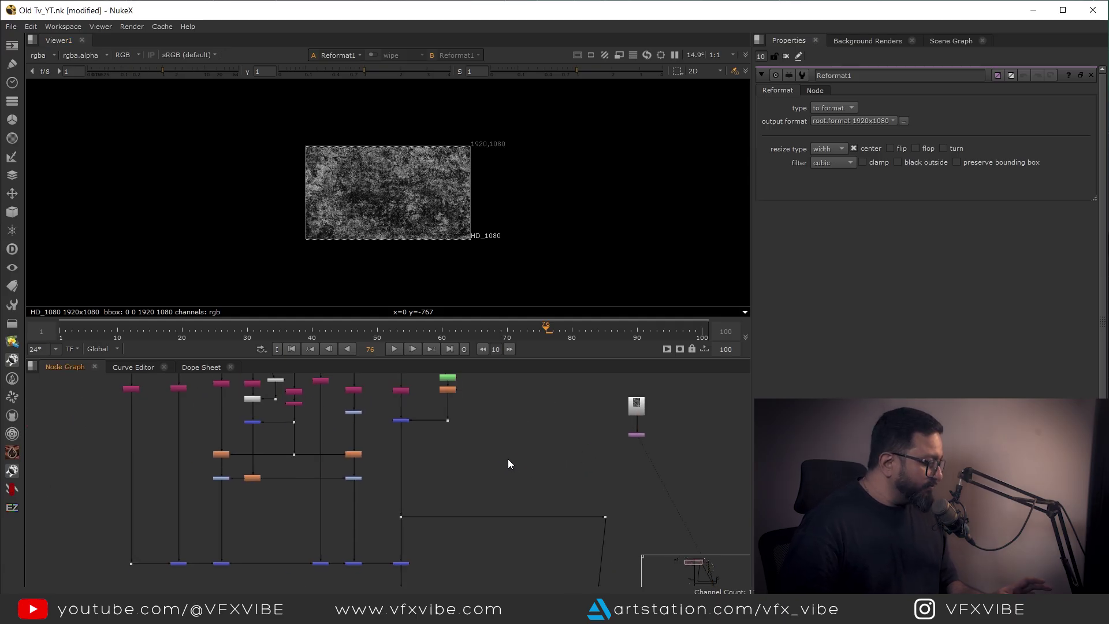
key("Tab")
type("st")
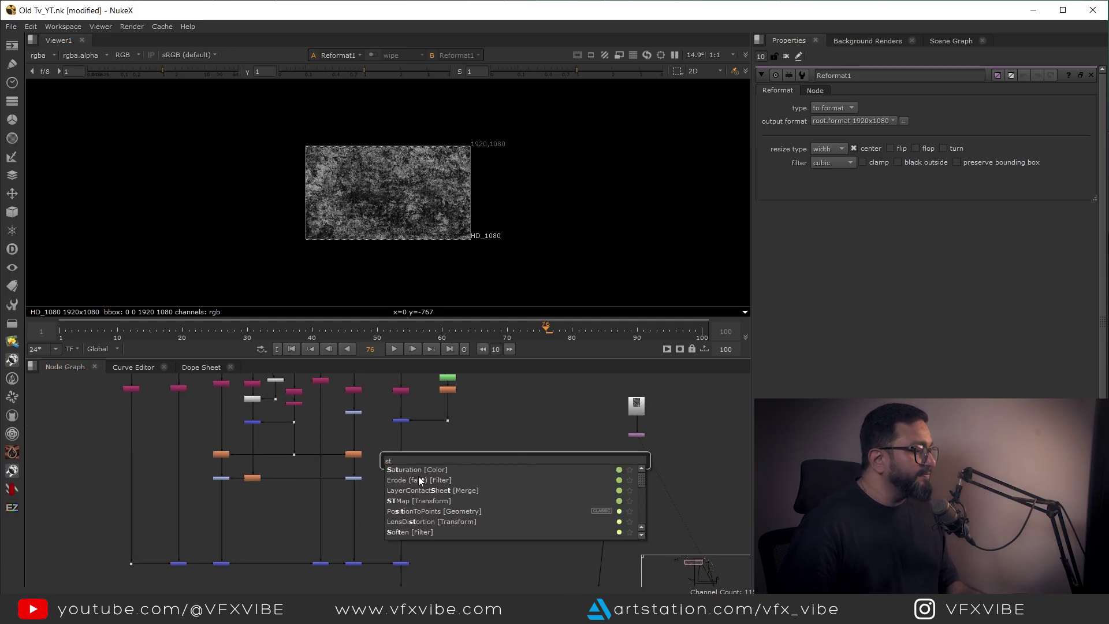
left_click(407, 499)
scroll(506, 457, "up", 3)
scroll(506, 456, "up", 3)
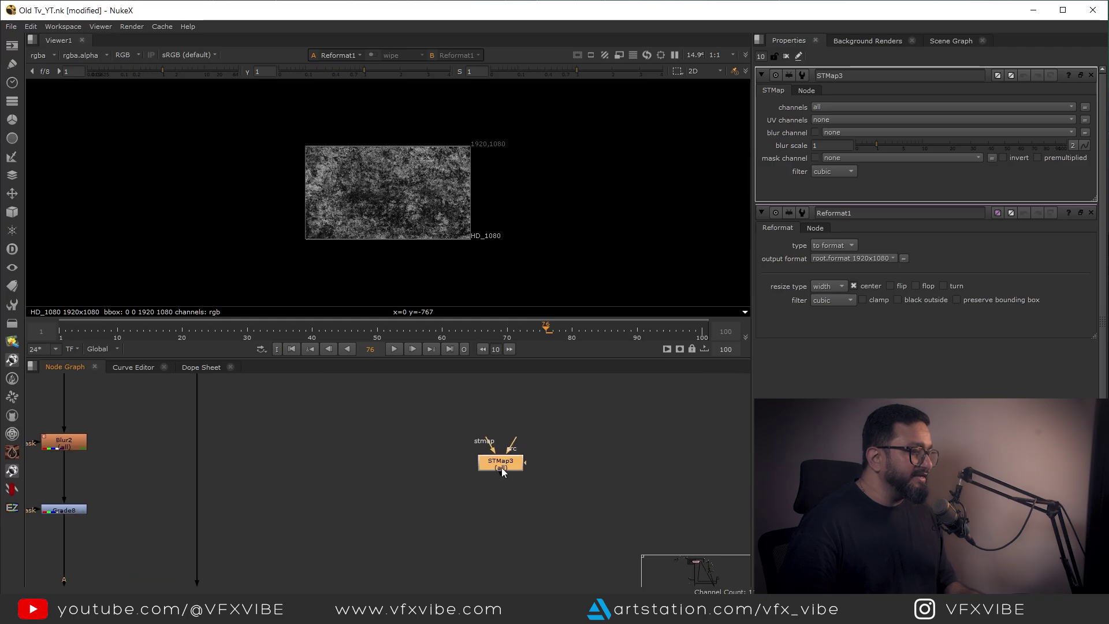
left_click_drag(494, 460, 552, 459)
scroll(550, 464, "down", 5)
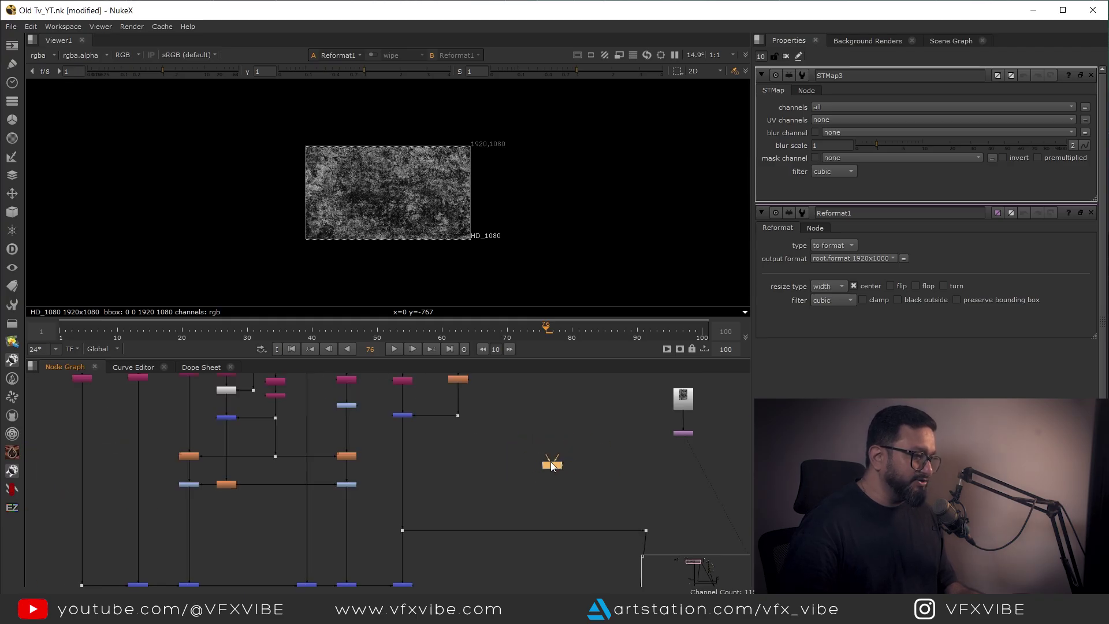
Step: Add a Shuffle node above the STMap and connect it to the dot on the main render line
left_click(588, 429)
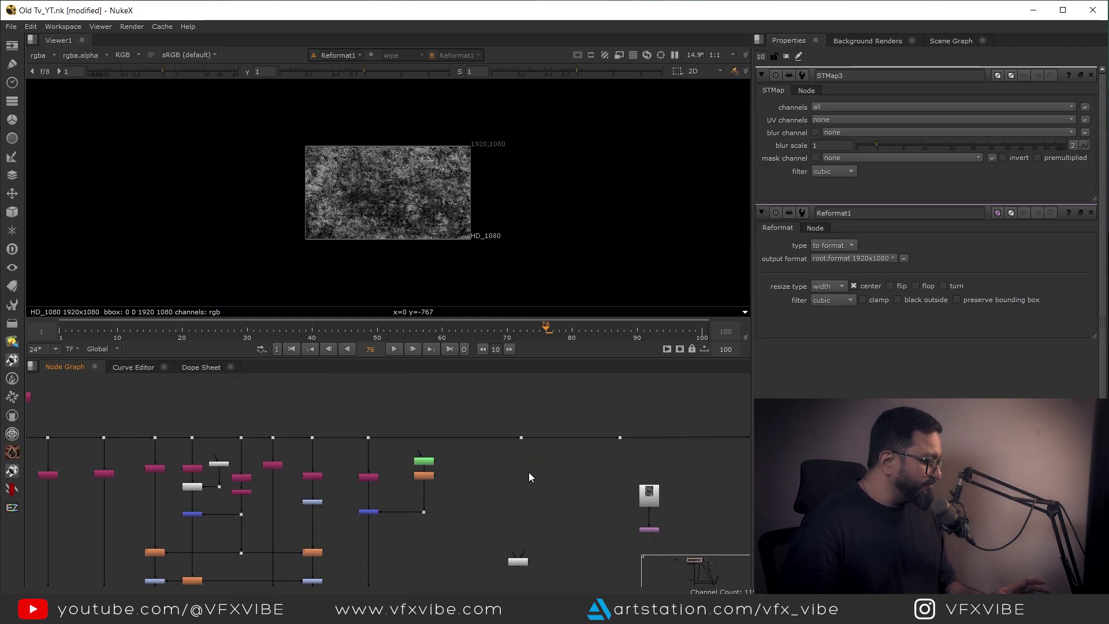
key("Tab")
type("shuf")
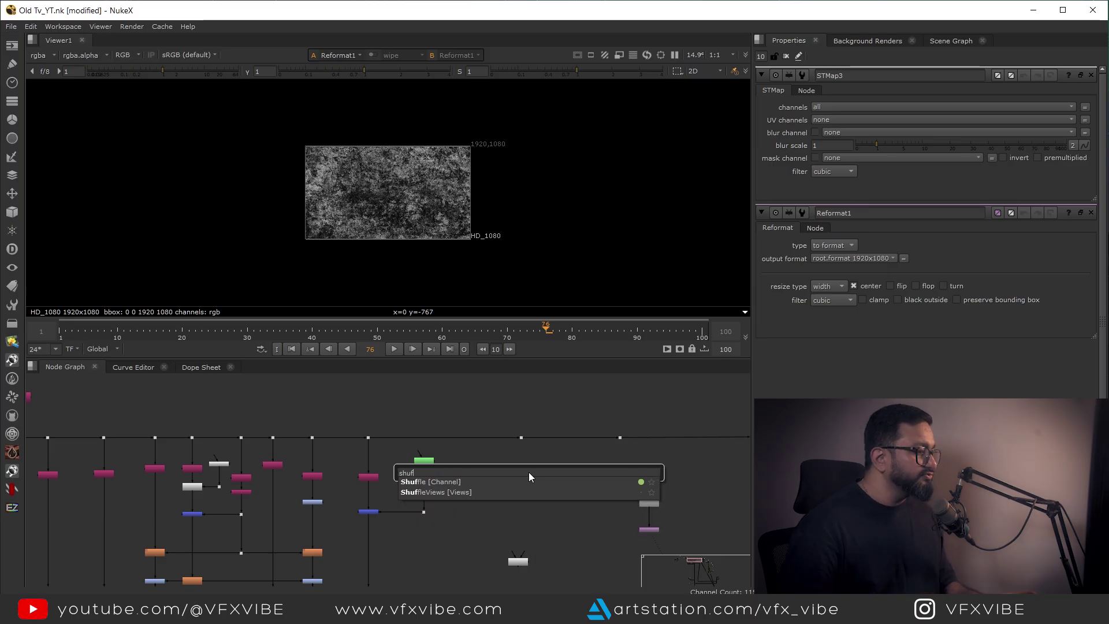
left_click(452, 483)
left_click_drag(520, 463, 517, 491)
Step: Limit the number of open node property panels to 1
double_click(761, 56)
type("1")
key("Return")
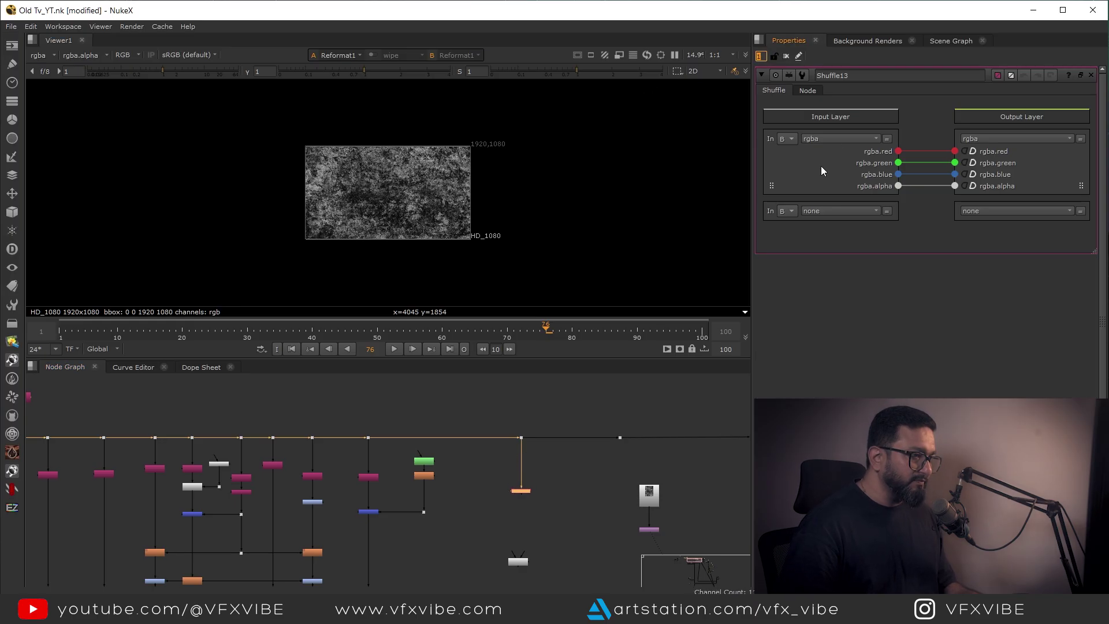
Step: Set the new Shuffle's input layer to UV and display the UV pass
left_click(838, 138)
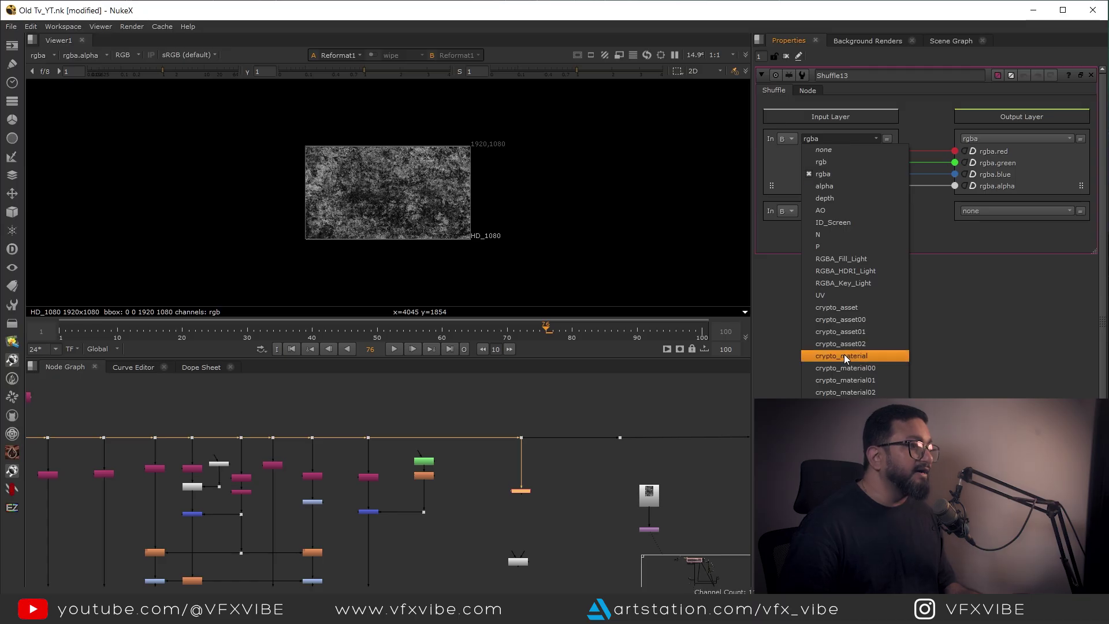
left_click(834, 295)
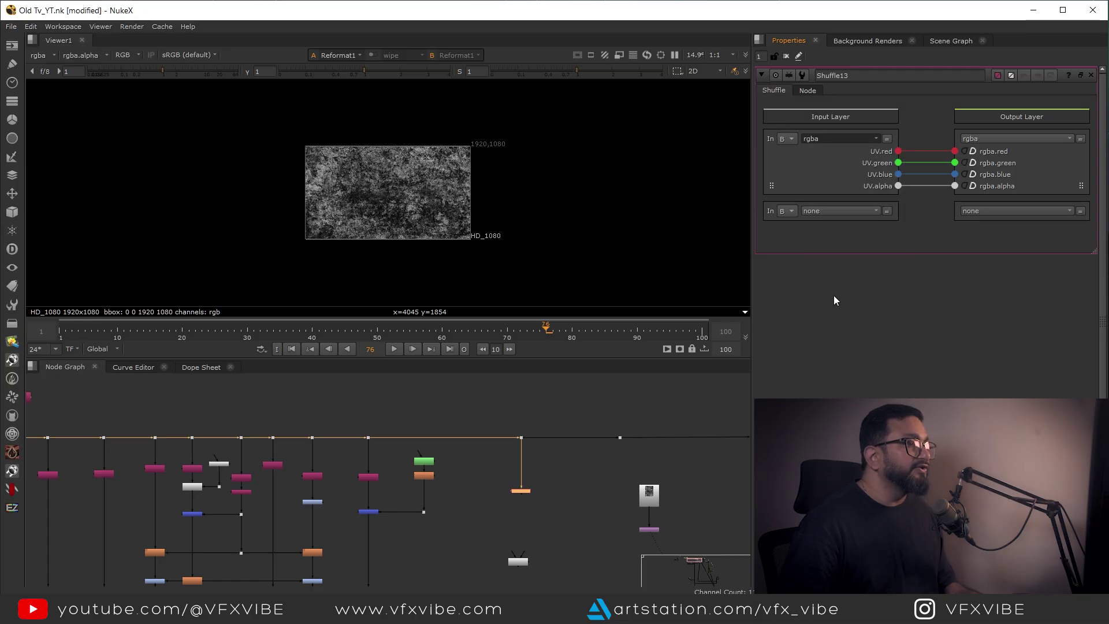
key("1")
left_click(565, 483)
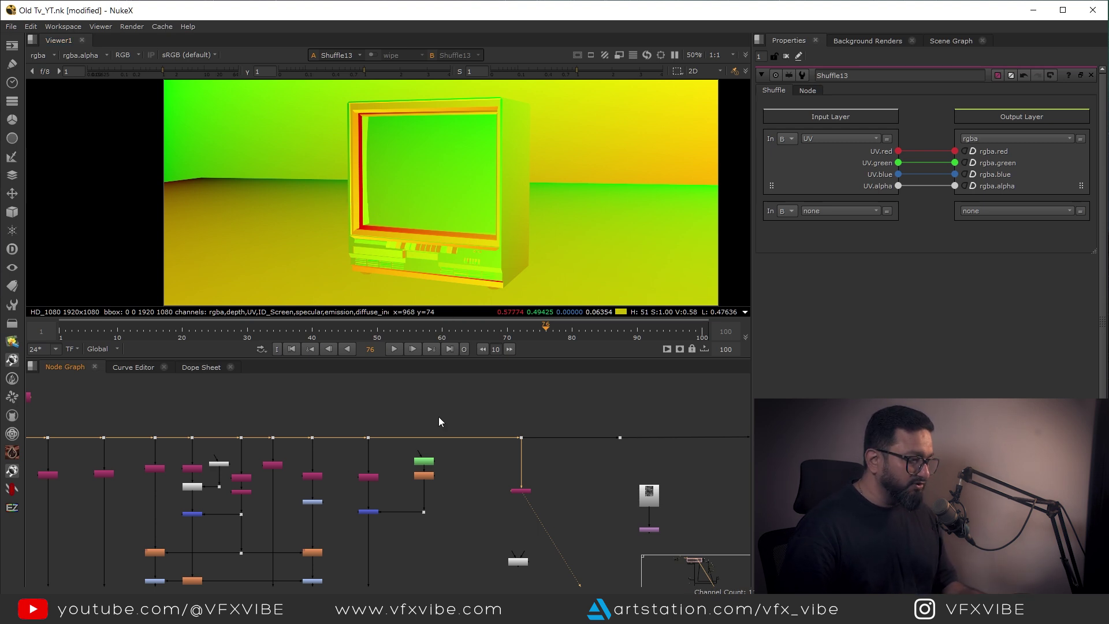
Step: Open the new STMap node's properties and display its output in the viewer
scroll(526, 541, "up", 2)
middle_click_drag(518, 559, 500, 531)
double_click(503, 540)
key("1")
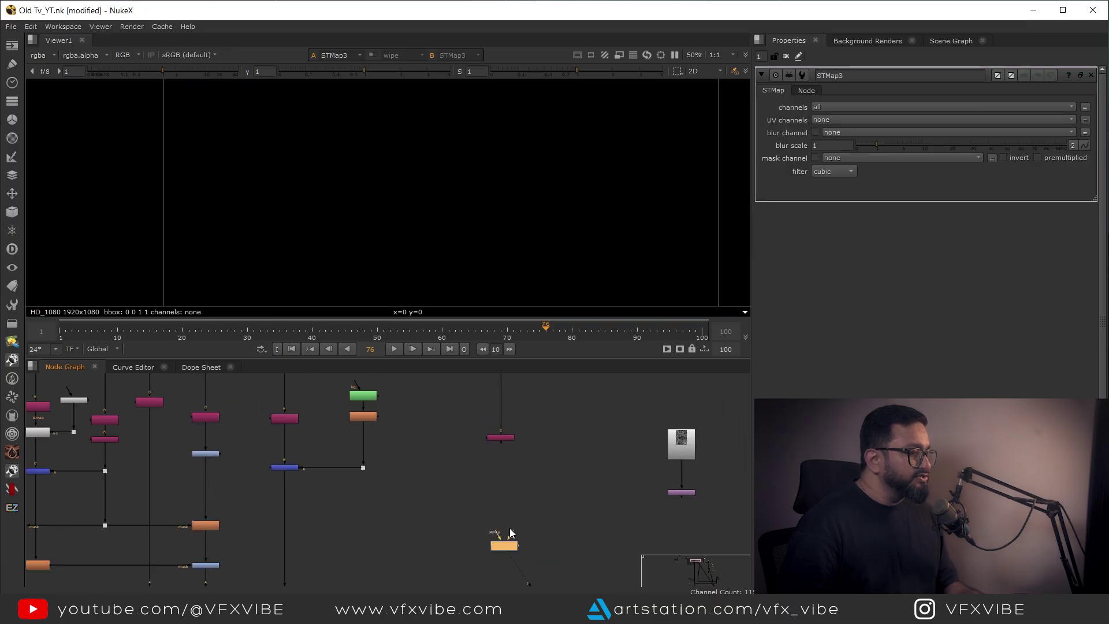
Step: Connect the STMap's stmap input to the Shuffle node carrying the UV pass
scroll(511, 533, "up", 3)
left_click_drag(488, 531, 503, 409)
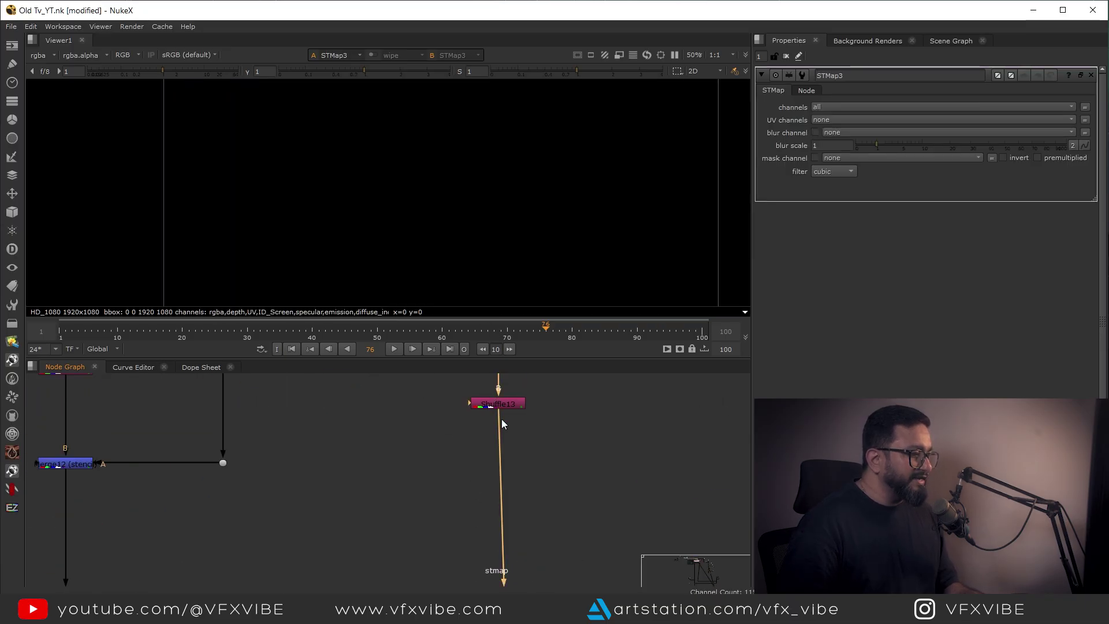
scroll(502, 410, "down", 5)
left_click_drag(500, 561, 546, 536)
Step: Connect the STMap's src input to the Reformat node under the grunge texture and reposition the STMap below the Shuffle
scroll(546, 537, "up", 3)
middle_click_drag(560, 532, 351, 530)
left_click_drag(639, 446, 540, 491)
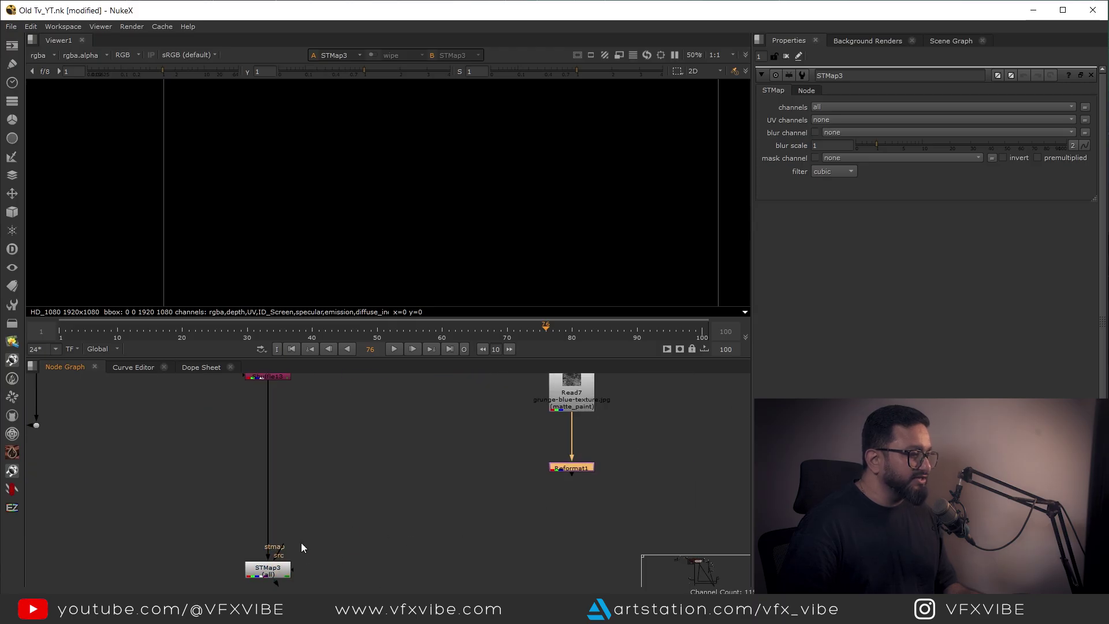
left_click_drag(285, 553, 574, 466)
scroll(572, 471, "down", 3)
left_click_drag(492, 480, 320, 567)
scroll(459, 184, "down", 1)
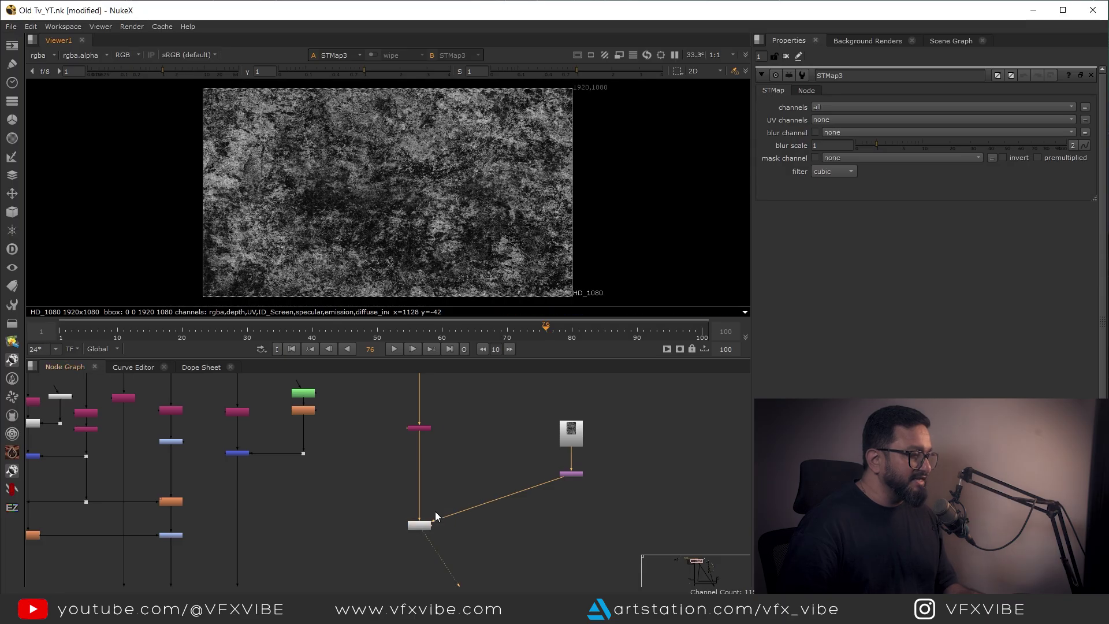
Step: Set the STMap's UV channels to rgb and check the grunge mapping on the TV
scroll(436, 511, "up", 3)
left_click(427, 531)
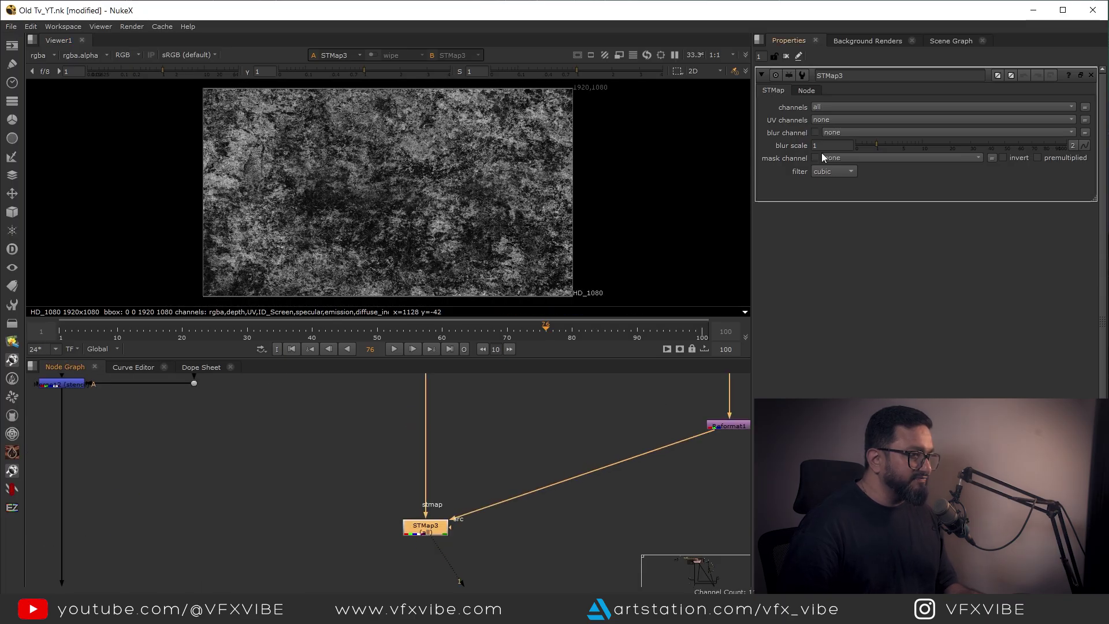
left_click(826, 121)
left_click(845, 146)
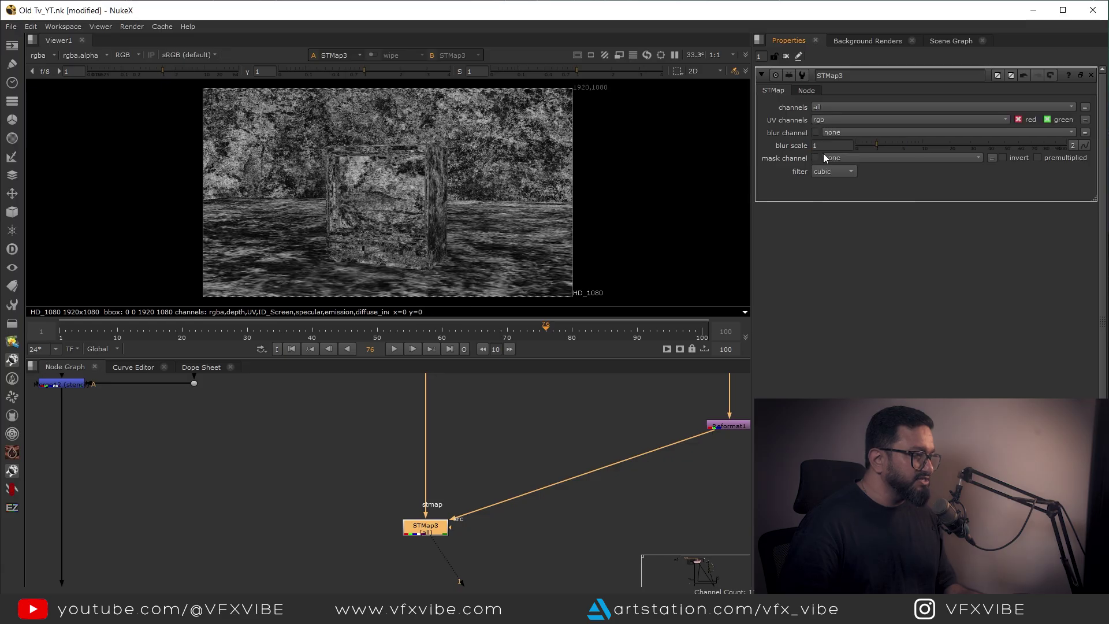
scroll(389, 206, "up", 4)
scroll(386, 196, "down", 2)
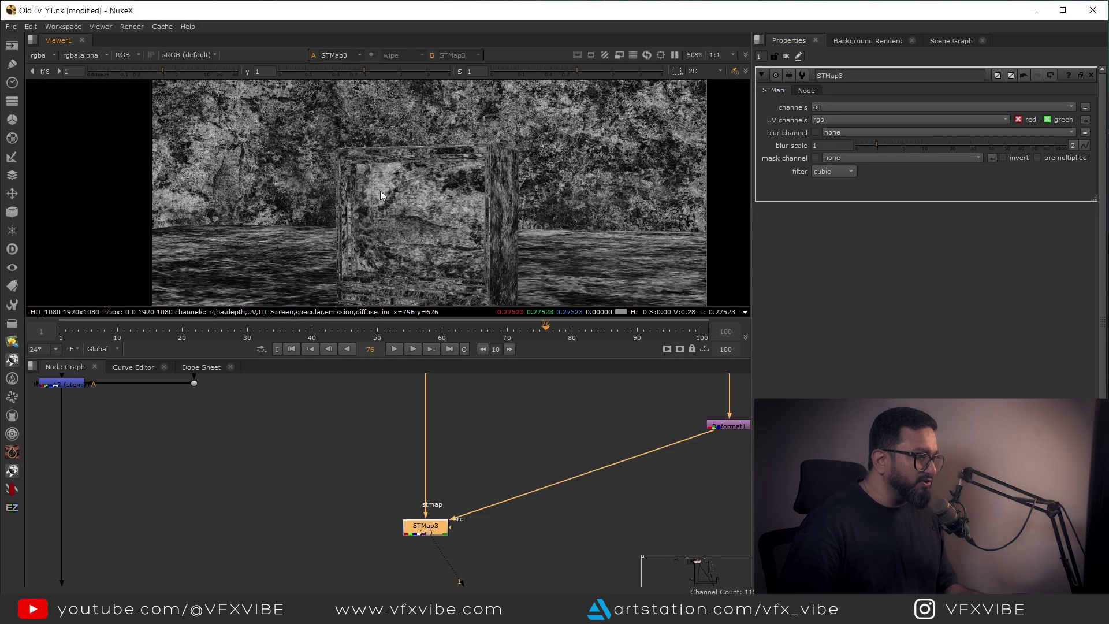
scroll(393, 196, "down", 1)
left_click_drag(457, 262, 474, 275)
left_click_drag(326, 133, 500, 288)
scroll(519, 435, "down", 2)
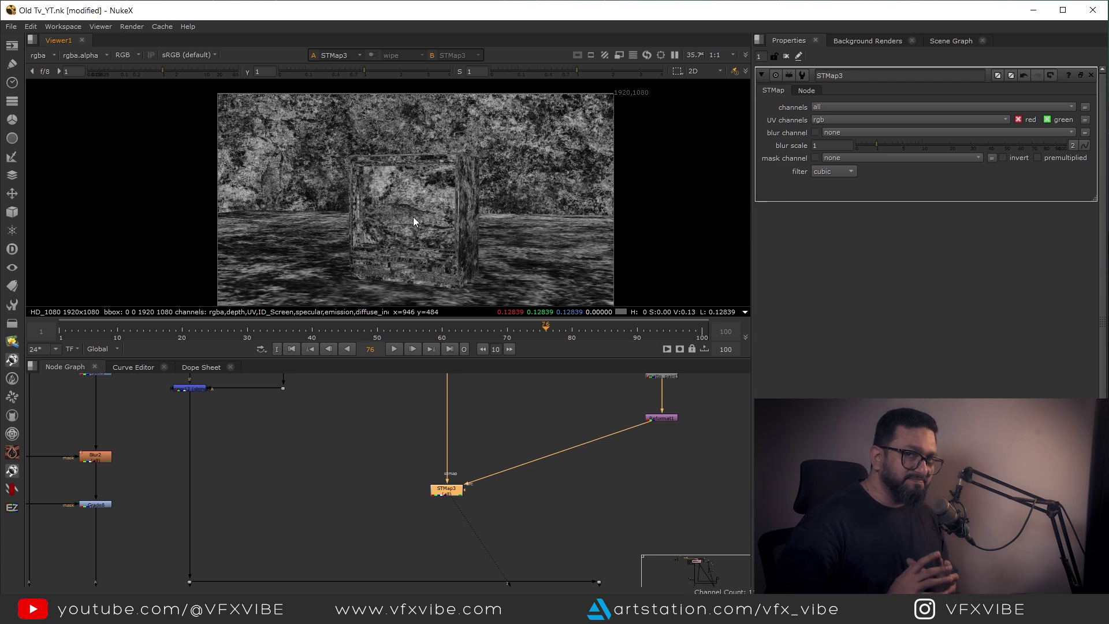
Step: Display the retro TV base color texture and examine where the screen sits in its UV layout
scroll(508, 438, "down", 4)
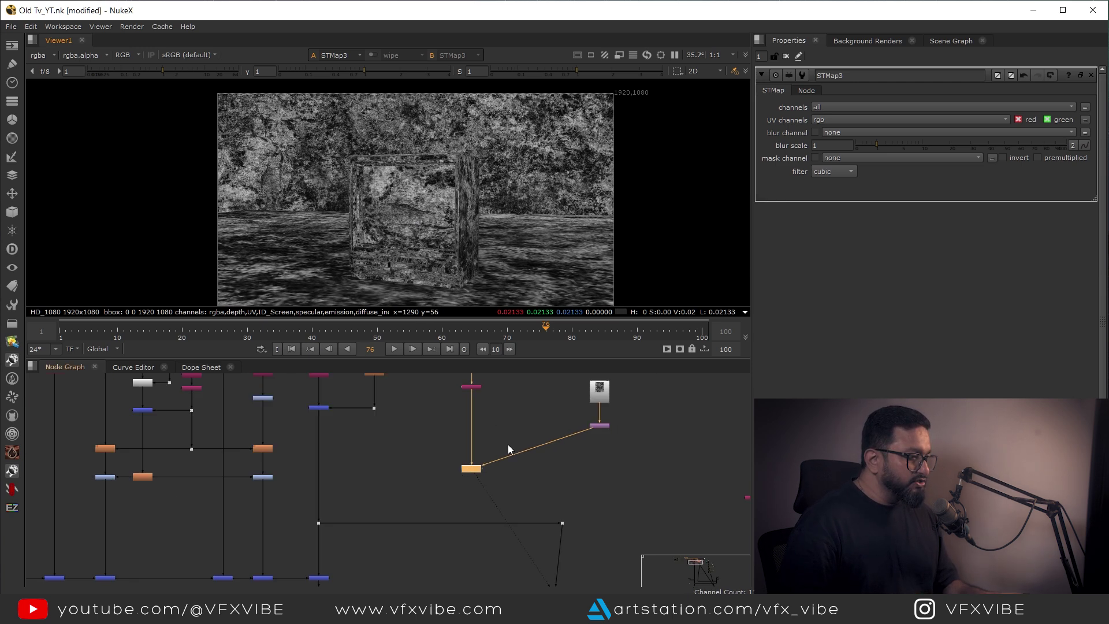
scroll(487, 542, "down", 2)
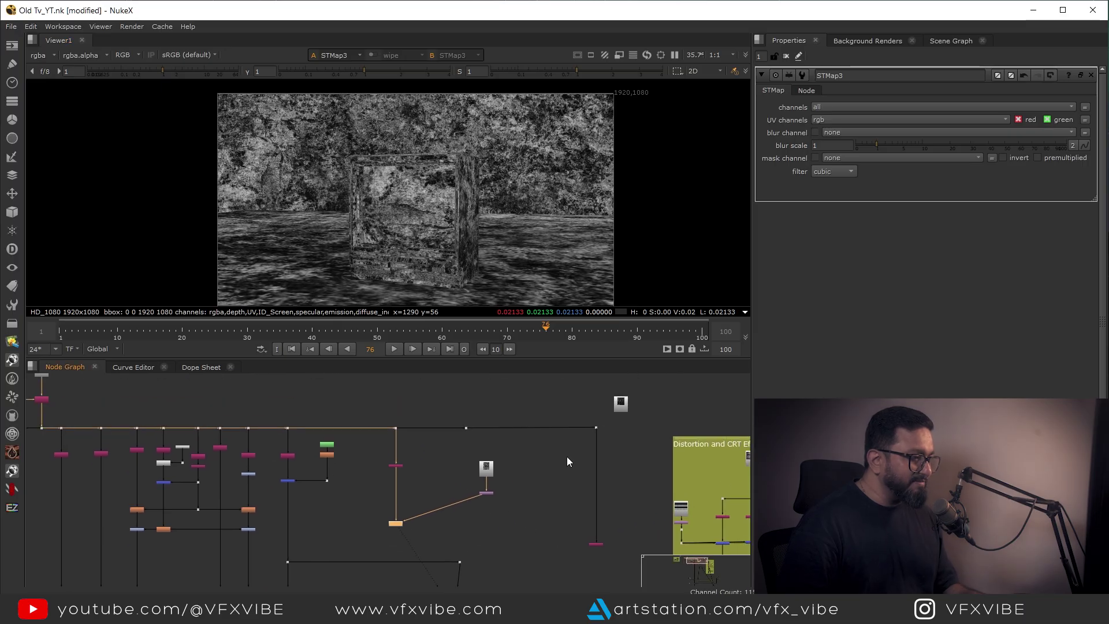
scroll(650, 428, "up", 6)
left_click(591, 390)
key("1")
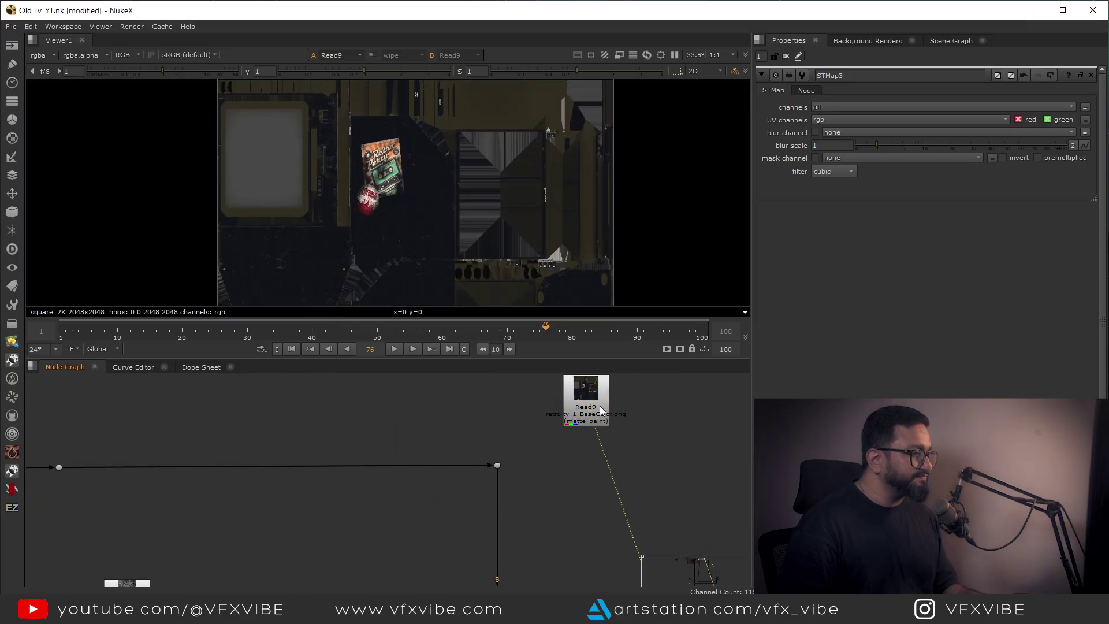
scroll(600, 406, "down", 3)
key("space")
scroll(514, 286, "up", 2)
middle_click_drag(514, 288, 771, 264)
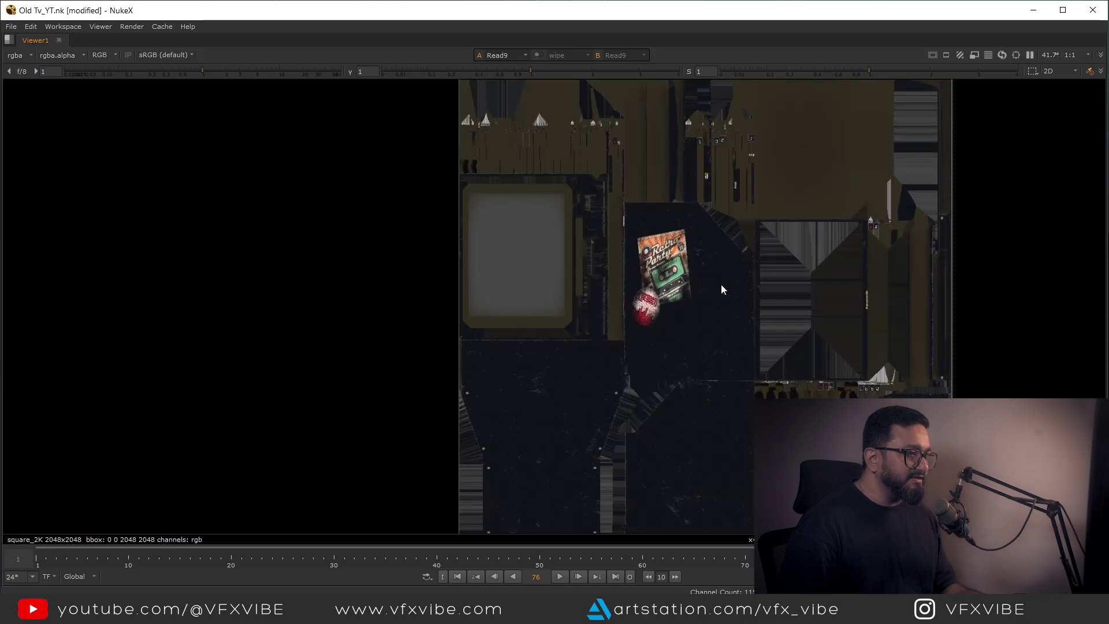
scroll(635, 289, "up", 4)
scroll(588, 376, "down", 5)
middle_click_drag(588, 377, 630, 291)
scroll(563, 228, "up", 4)
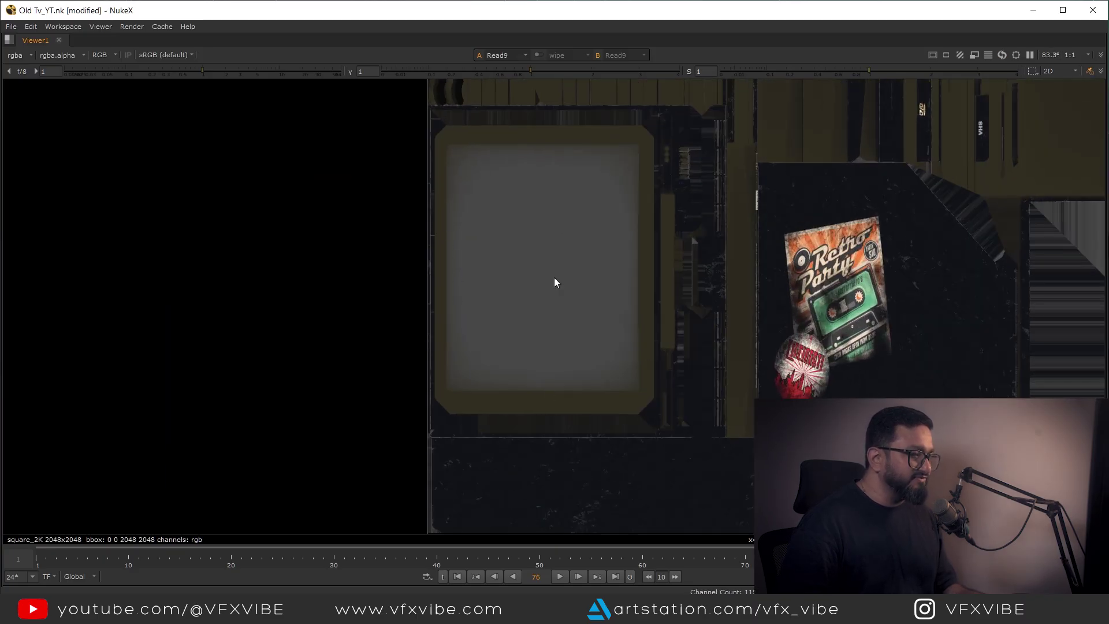
key("space")
scroll(508, 260, "down", 7)
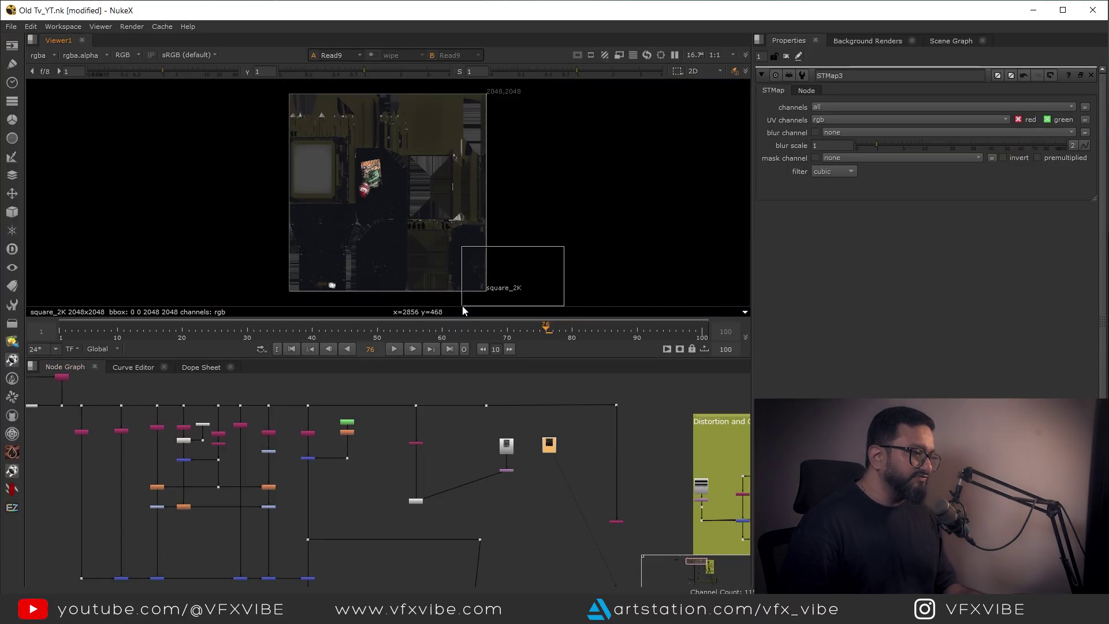
Step: Set the grunge texture's Reformat output format to square_2K 2048x2048 and view the result
scroll(507, 473, "up", 3)
scroll(508, 472, "up", 2)
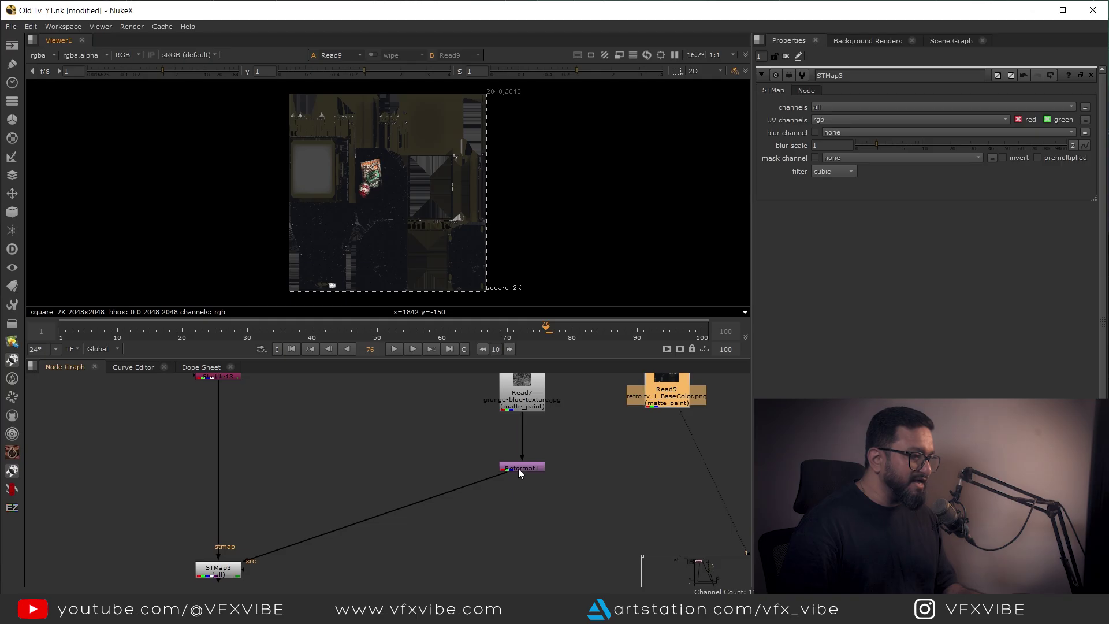
left_click(518, 469)
key("1")
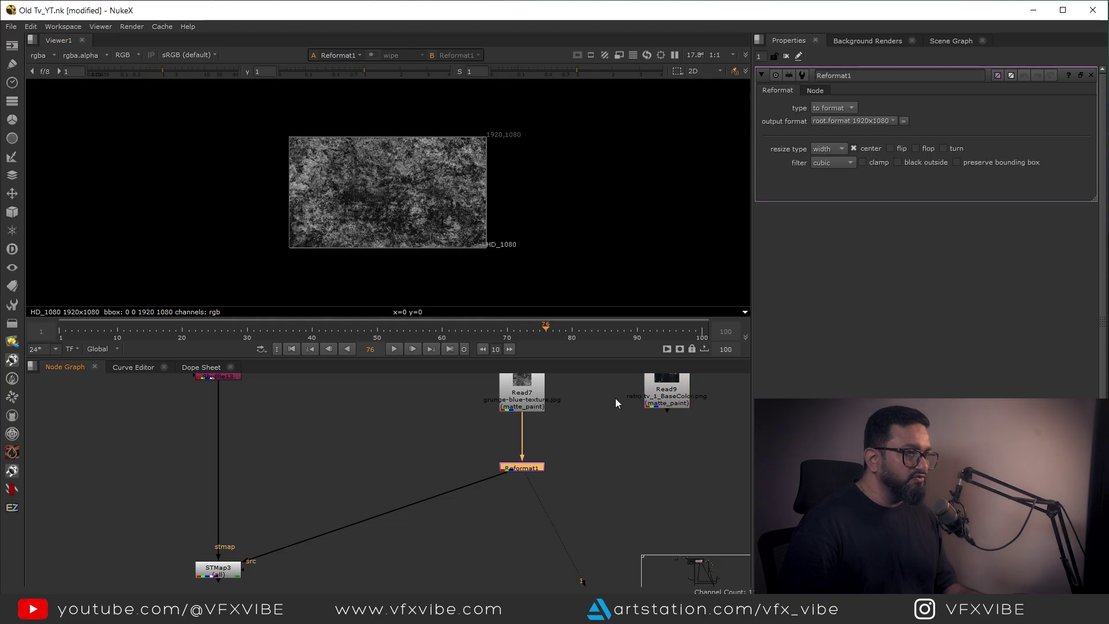
left_click(890, 120)
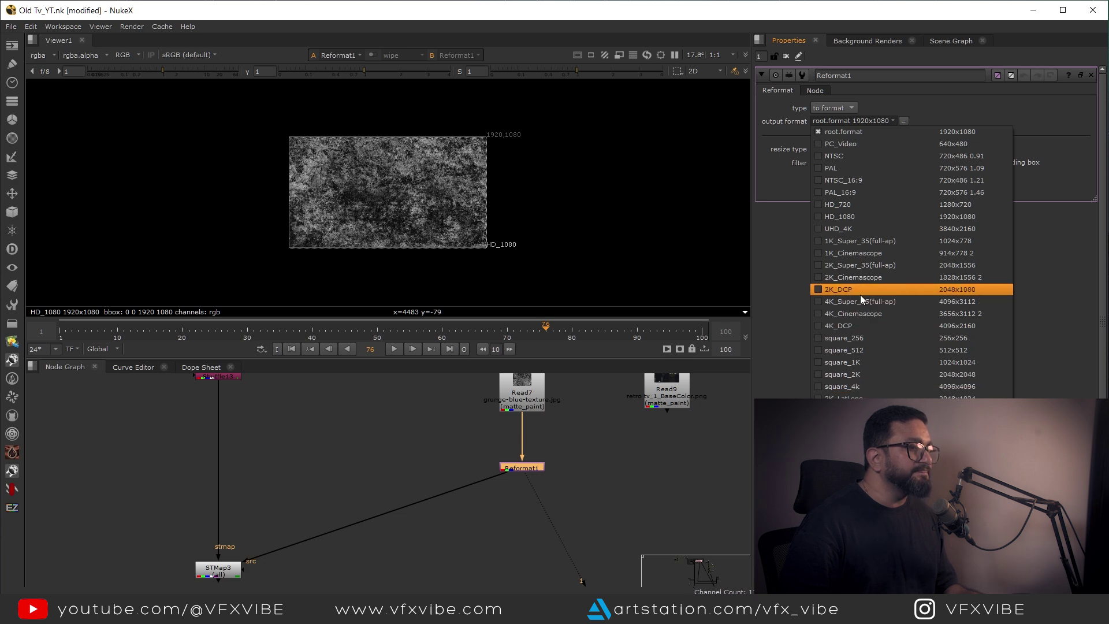
left_click(850, 374)
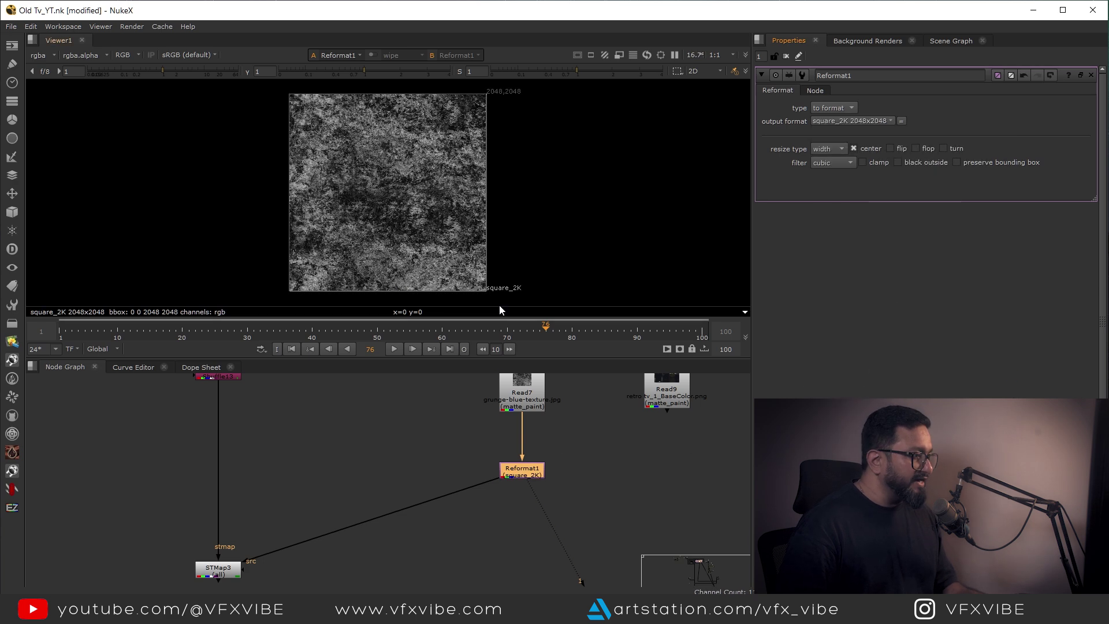
middle_click_drag(412, 232, 490, 272)
scroll(489, 272, "up", 2)
scroll(492, 200, "down", 6)
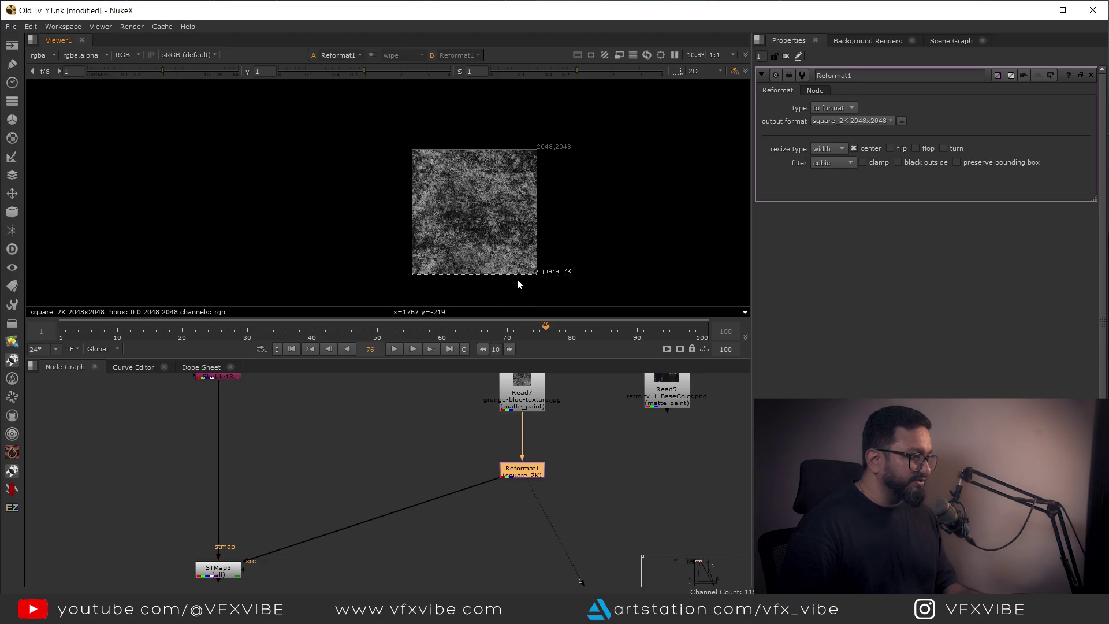
Step: Merge the reformatted grunge texture over the retro TV base color map and display the Merge
scroll(542, 415, "down", 4)
scroll(615, 401, "up", 3)
mouse_move(602, 395)
left_mouse_down()
mouse_move(602, 416)
mouse_move(611, 407)
left_mouse_up()
key("1")
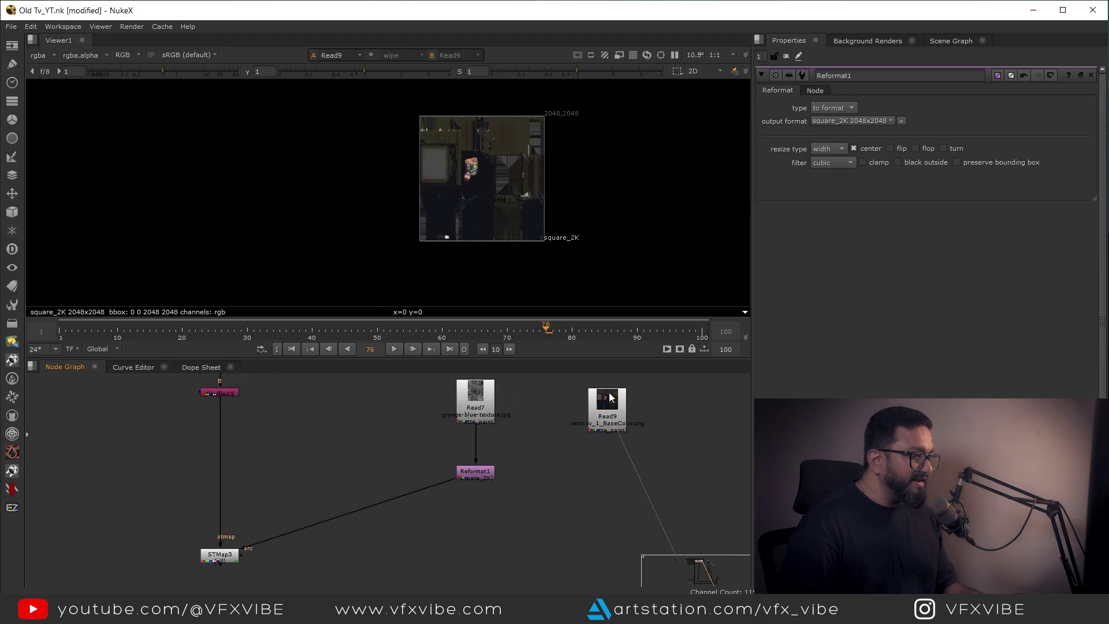
scroll(449, 161, "up", 5)
left_click_drag(345, 107, 470, 268)
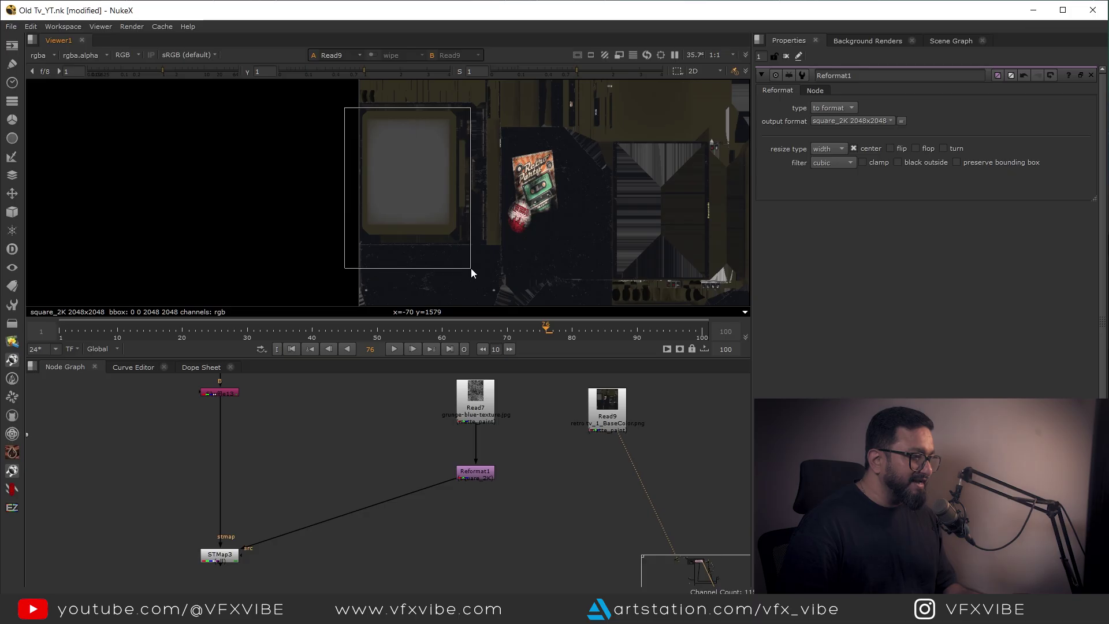
key("m")
left_click_drag(554, 490, 551, 396)
left_click_drag(547, 503, 429, 444)
left_click_drag(559, 502, 551, 440)
key("1")
Step: Insert a Transform node between the grunge texture's Reformat and the Merge
left_click(480, 421)
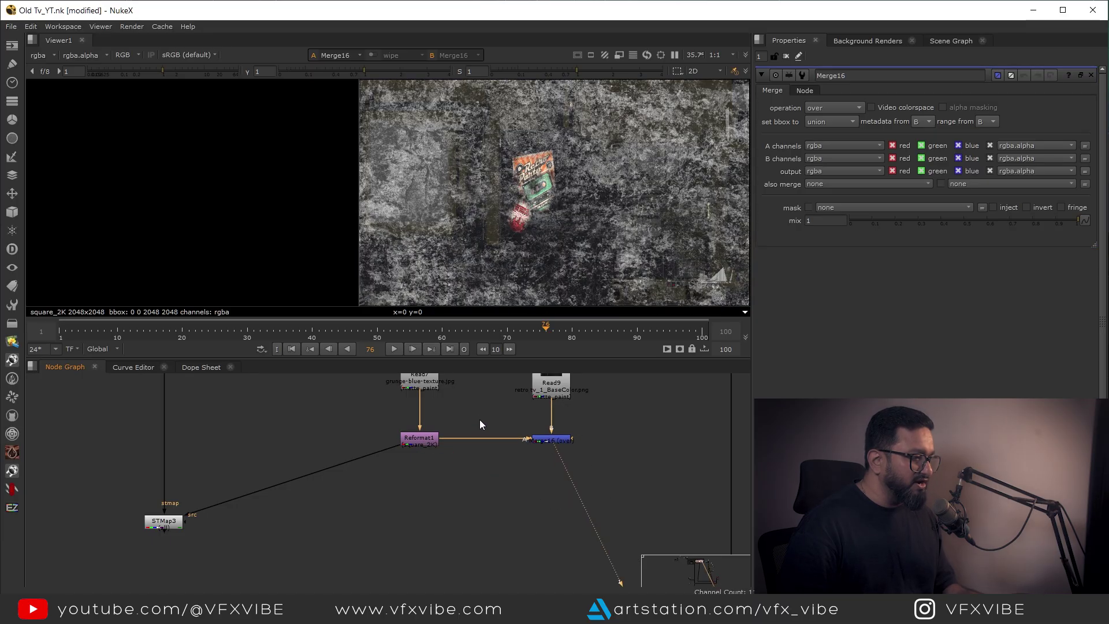
key("t")
left_click_drag(497, 419, 483, 435)
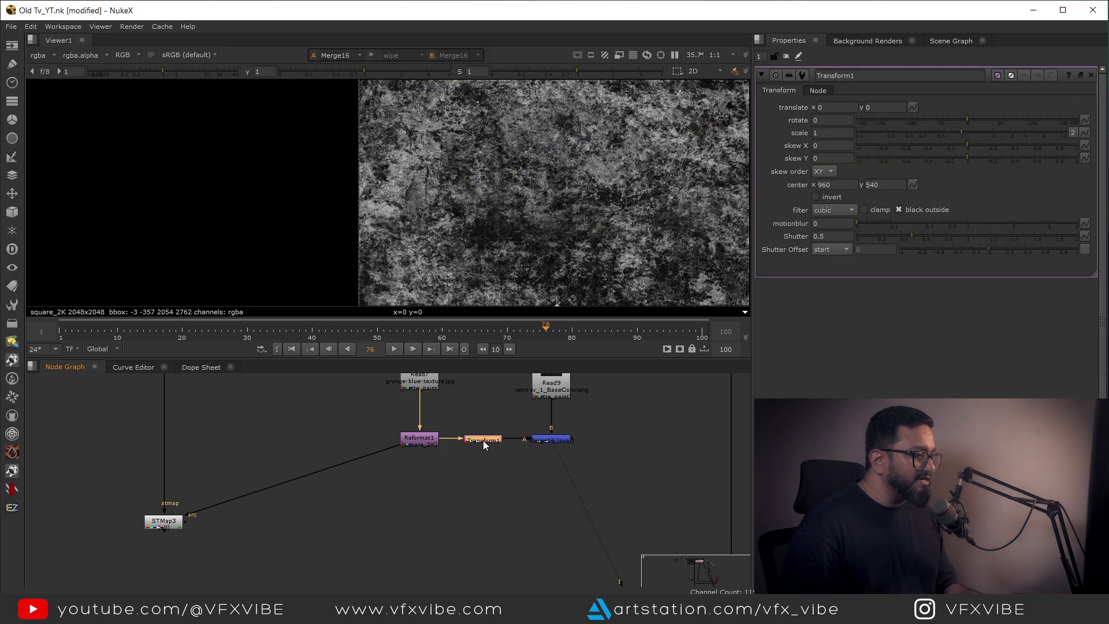
Step: Scale the grunge texture down to about 0.339 and translate it to x -470, y 415
scroll(470, 182, "down", 5)
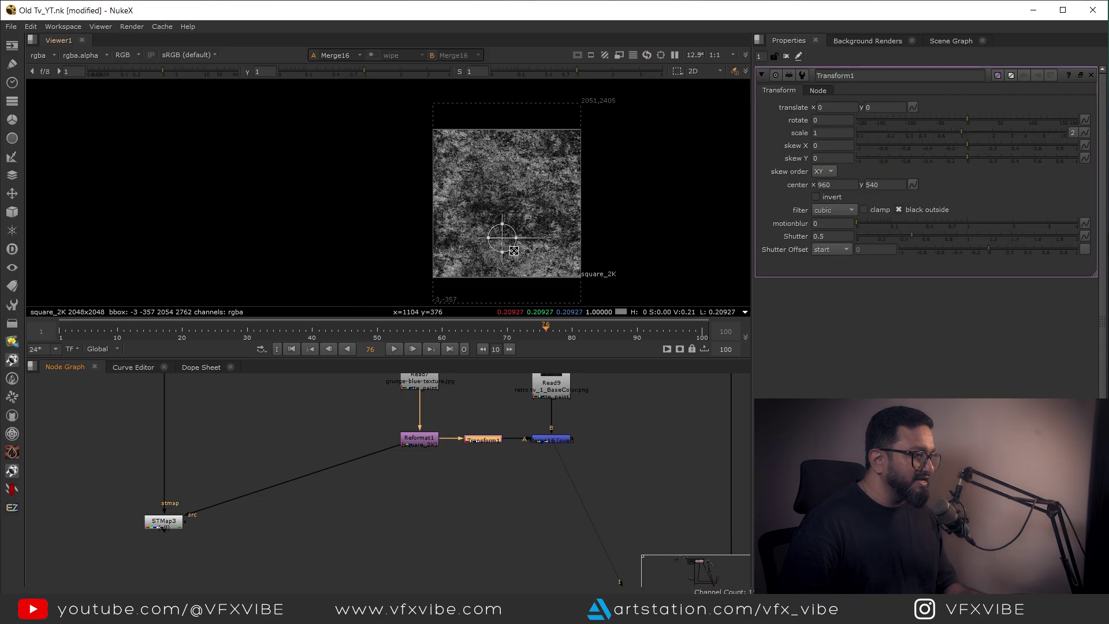
left_click_drag(500, 242, 466, 213)
scroll(501, 202, "up", 3)
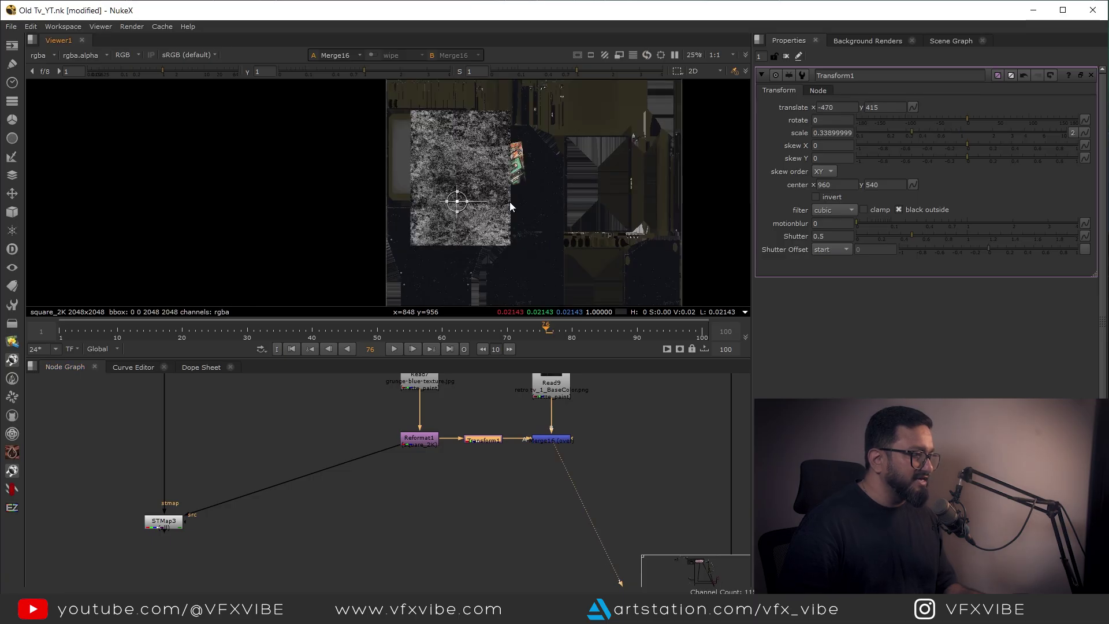
scroll(501, 202, "up", 3)
Step: Lower the Merge's mix to 0.19 so the base color map shows through the grunge
double_click(547, 440)
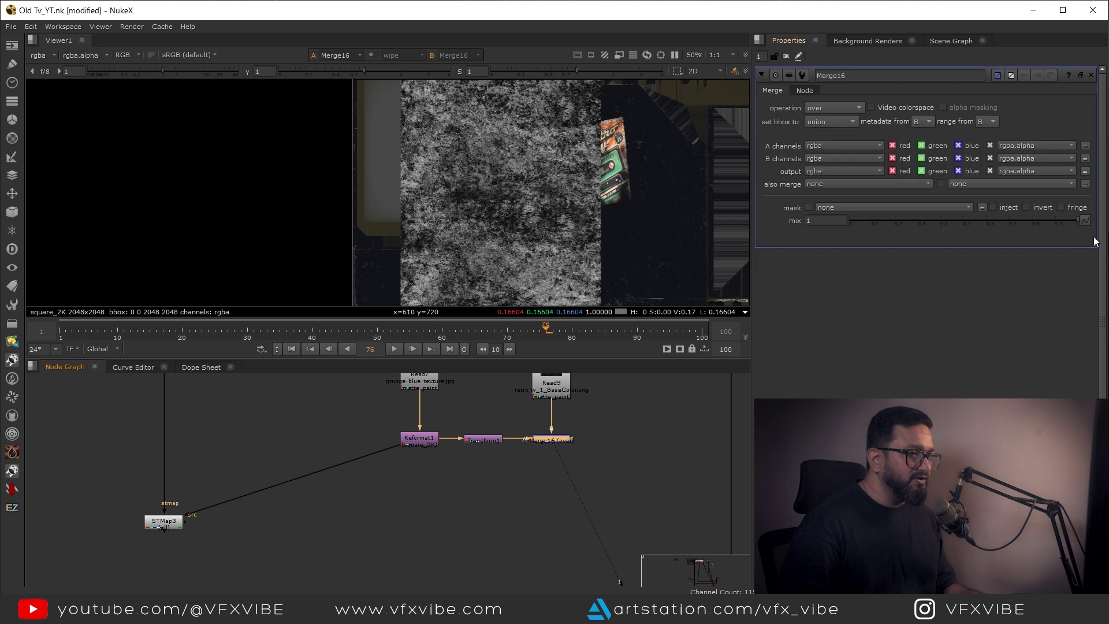
left_click_drag(1036, 222, 893, 222)
scroll(583, 269, "down", 3)
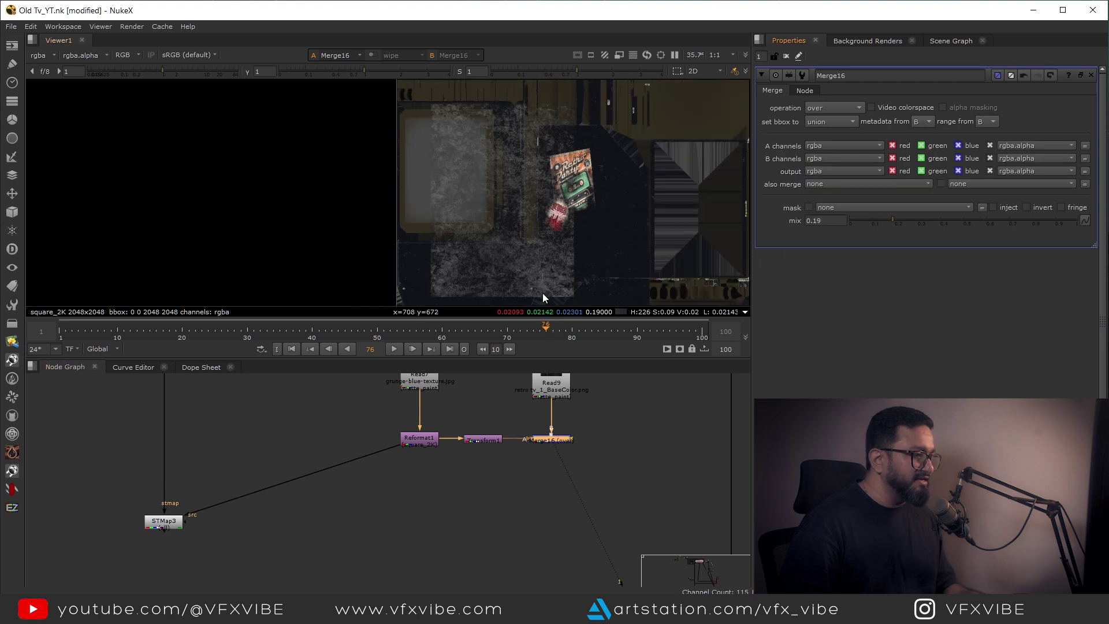
Step: Fit the grunge over the screen area with its Transform centred at 950, 1190, scaled to 0.199 and translated to -726, 101
double_click(480, 439)
left_click_drag(504, 256, 466, 204)
scroll(477, 206, "up", 1)
scroll(476, 206, "up", 5)
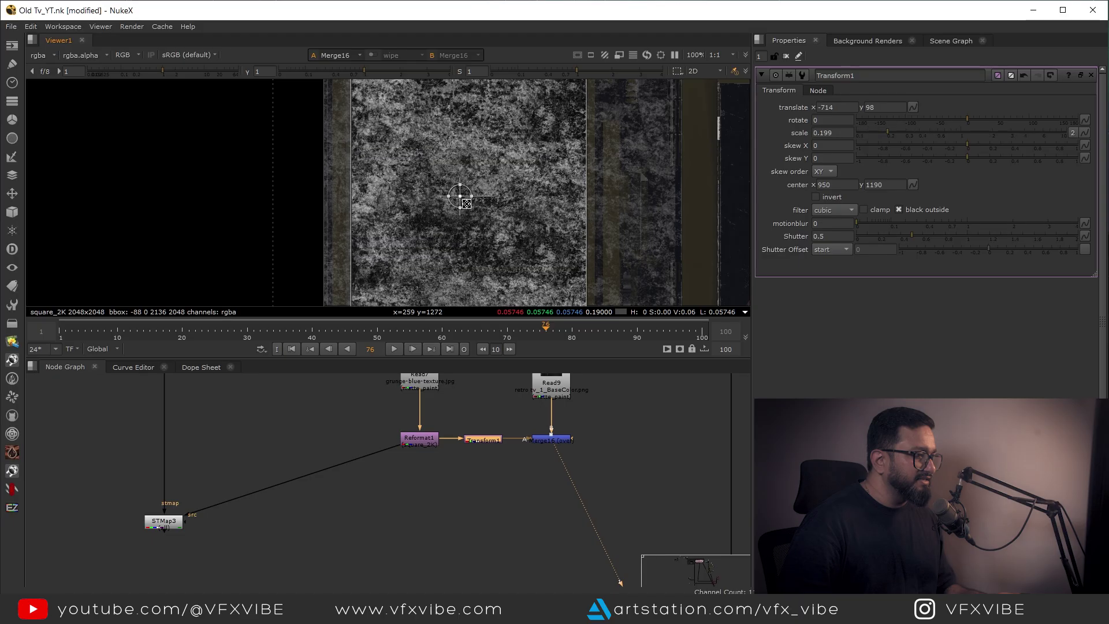
scroll(486, 210, "down", 4)
middle_click_drag(495, 228, 530, 214)
scroll(522, 205, "up", 2)
left_click_drag(504, 184, 505, 189)
scroll(523, 212, "down", 2)
scroll(524, 212, "up", 2)
scroll(430, 488, "down", 3)
scroll(405, 486, "up", 3)
Step: Display the STMap's output and reconnect its src input to the Transform placed below the Reformat
left_click_drag(413, 446, 221, 559)
key("1")
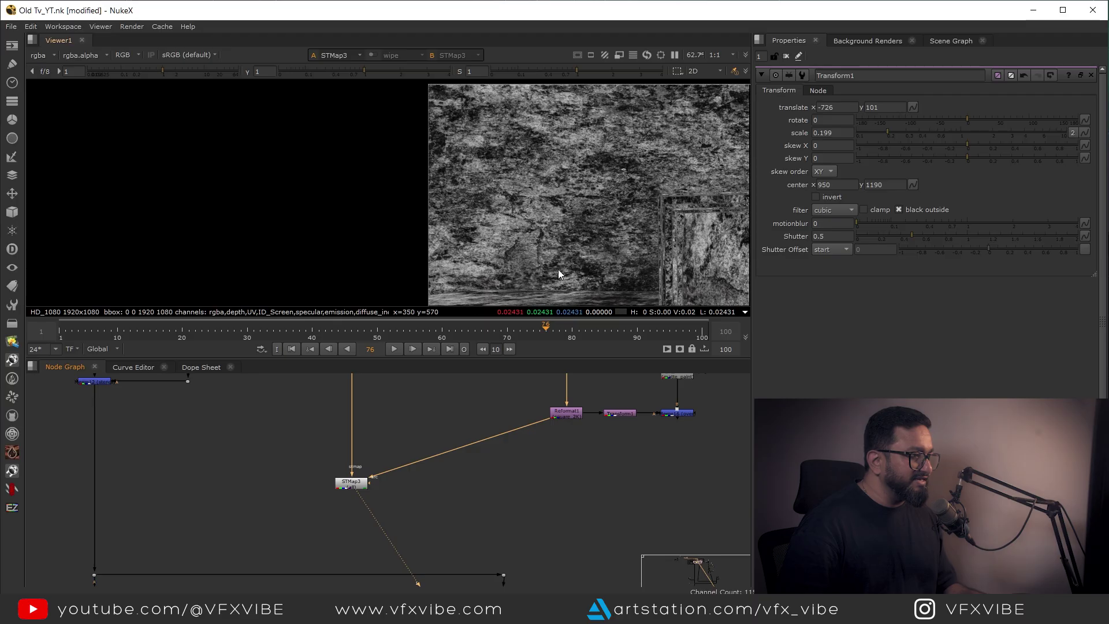
scroll(340, 488, "down", 3)
scroll(463, 481, "up", 5)
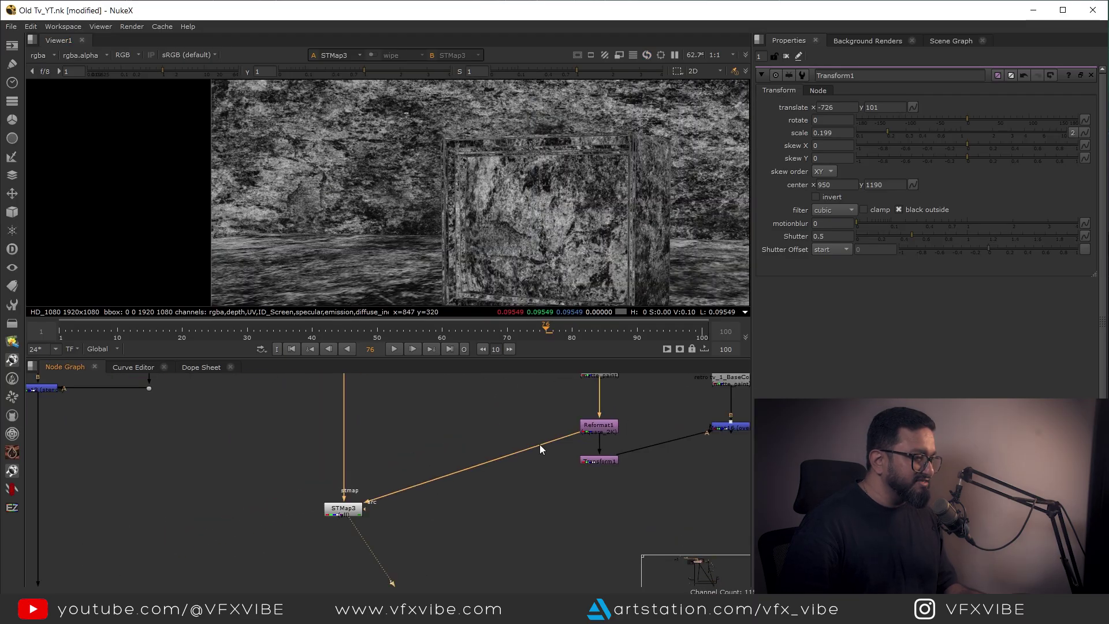
middle_click_drag(609, 443, 522, 473)
scroll(506, 464, "up", 4)
left_click_drag(476, 461, 507, 506)
Step: Examine the remapped grunge on the TV screen and its alpha channel, including the stray areas around the screen
scroll(539, 196, "down", 3)
scroll(502, 180, "up", 4)
scroll(429, 186, "down", 3)
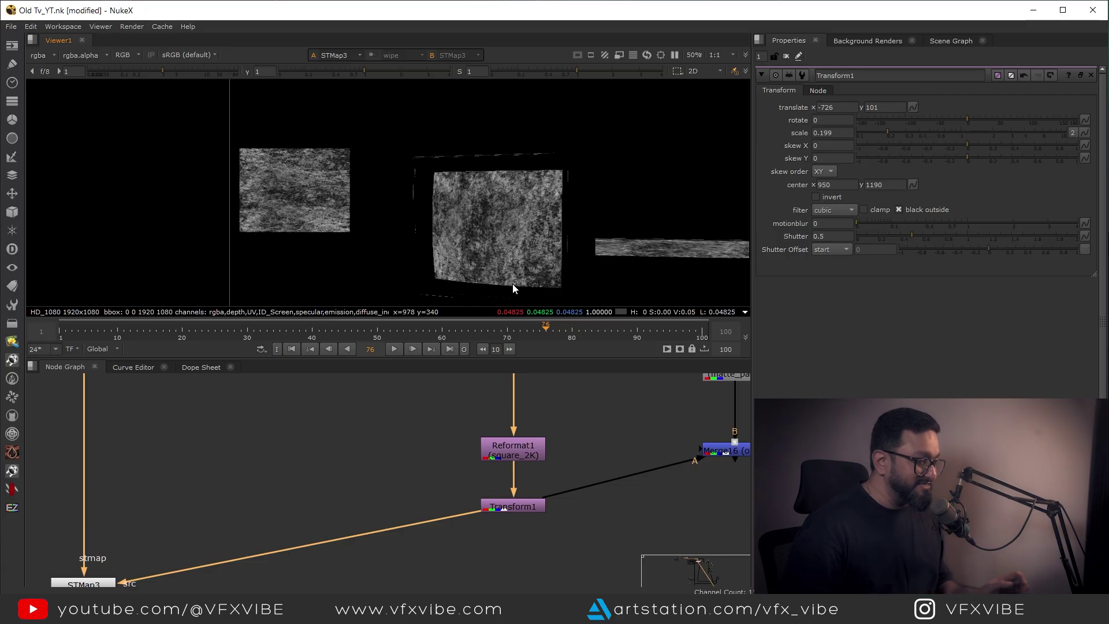
scroll(445, 460, "down", 3)
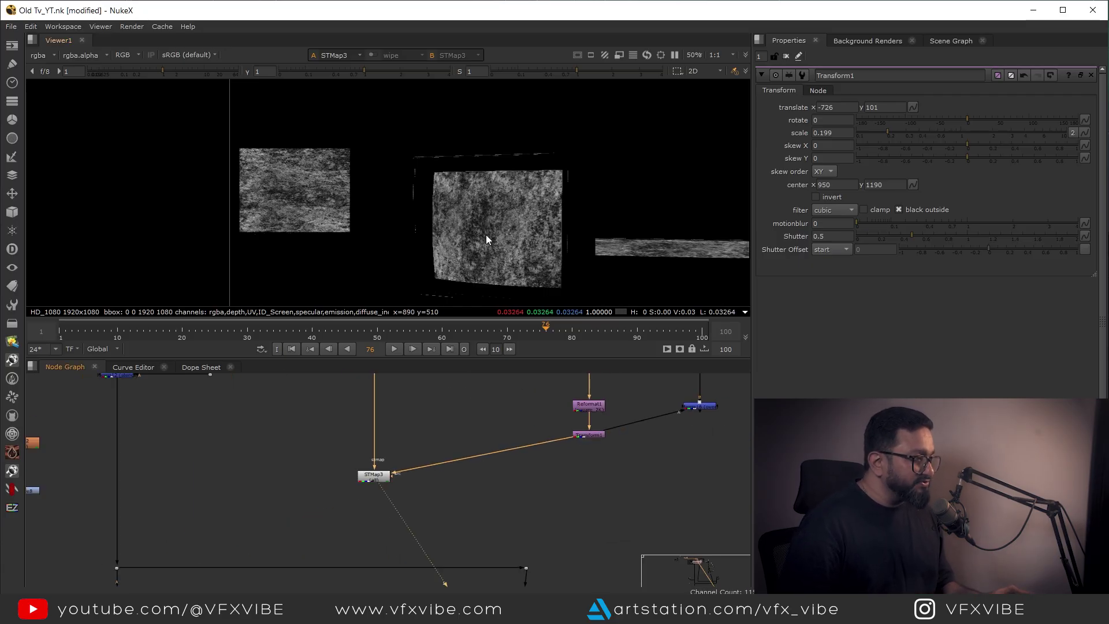
key("a")
key("a")
scroll(482, 225, "up", 2)
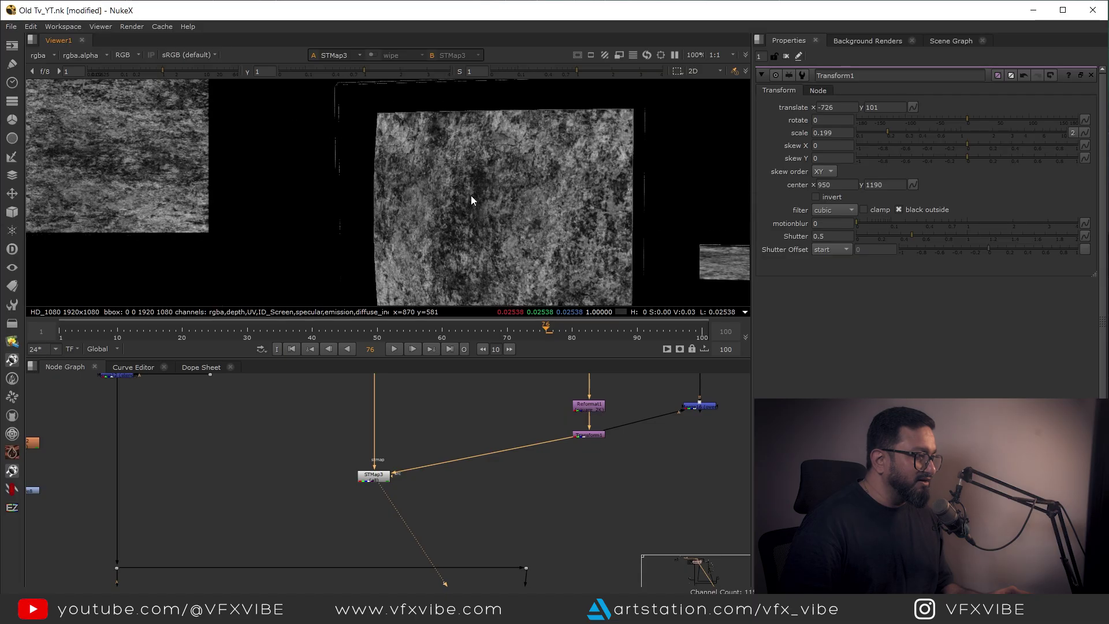
key("a")
scroll(448, 175, "down", 3)
key("a")
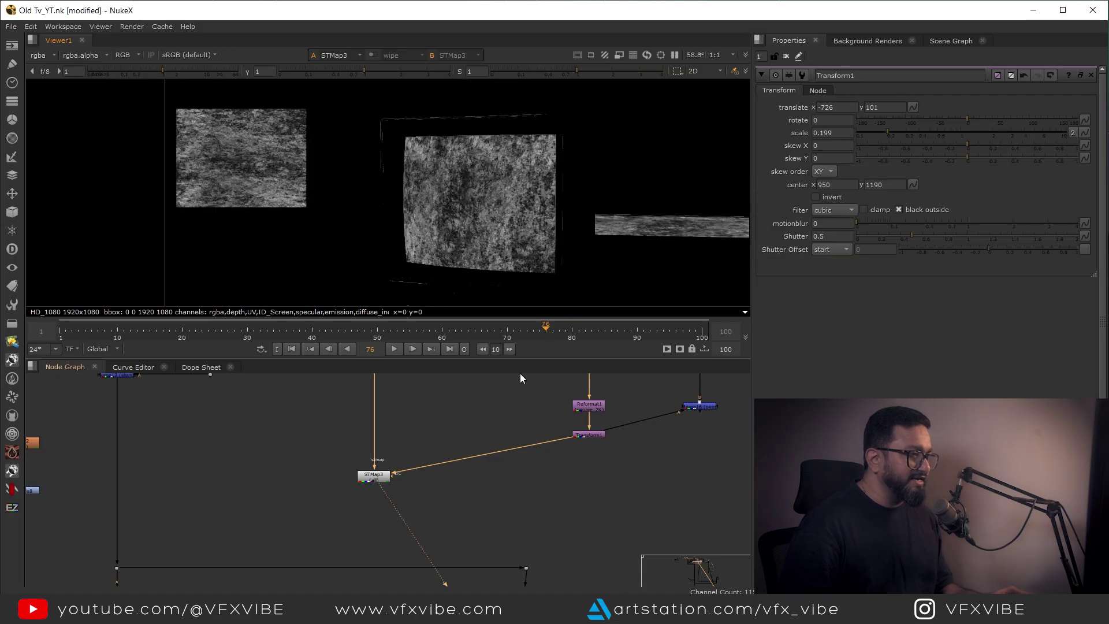
scroll(530, 207, "down", 3)
scroll(425, 171, "up", 1)
middle_click_drag(425, 171, 423, 186)
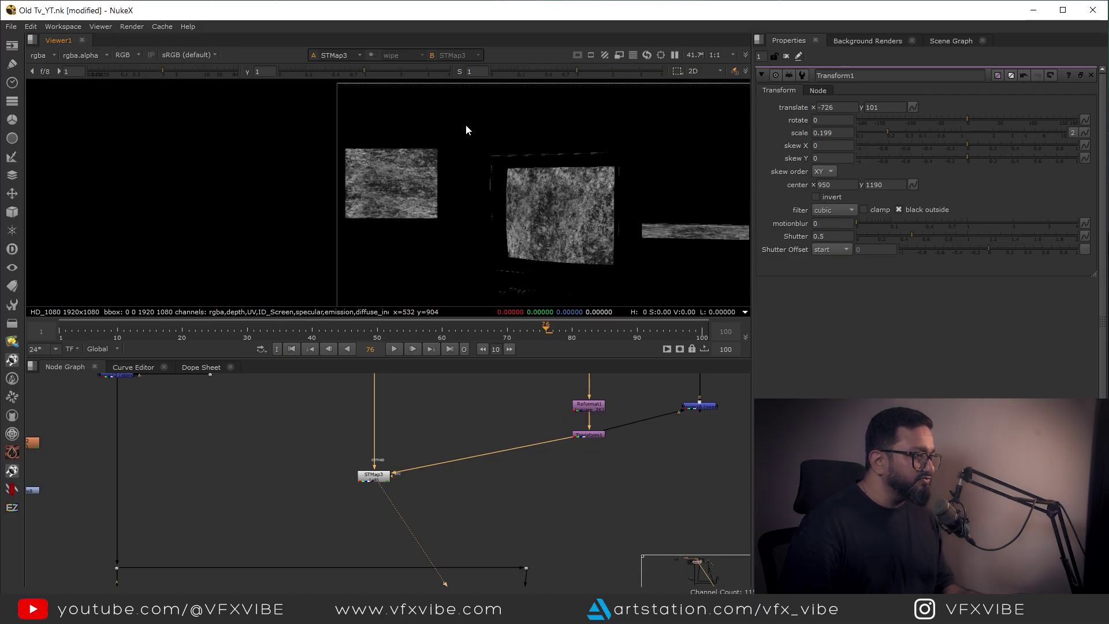
middle_click_drag(627, 184, 495, 183)
scroll(451, 173, "up", 5)
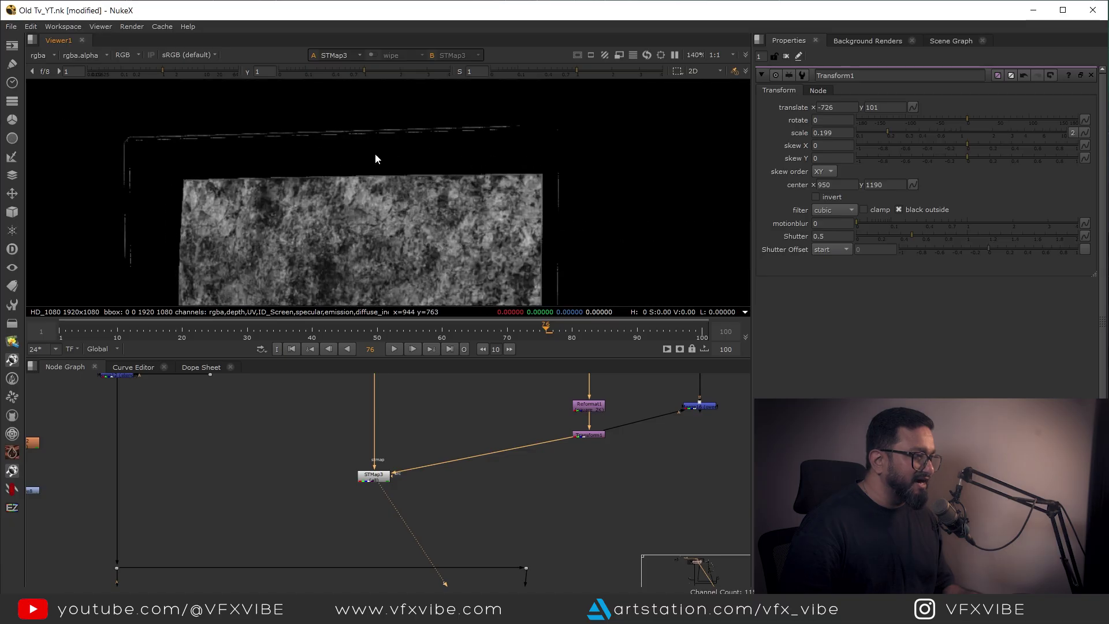
Step: Add a Cryptomatte node fed from the main render line and display it in the viewer
scroll(550, 446, "down", 4)
left_click(558, 453)
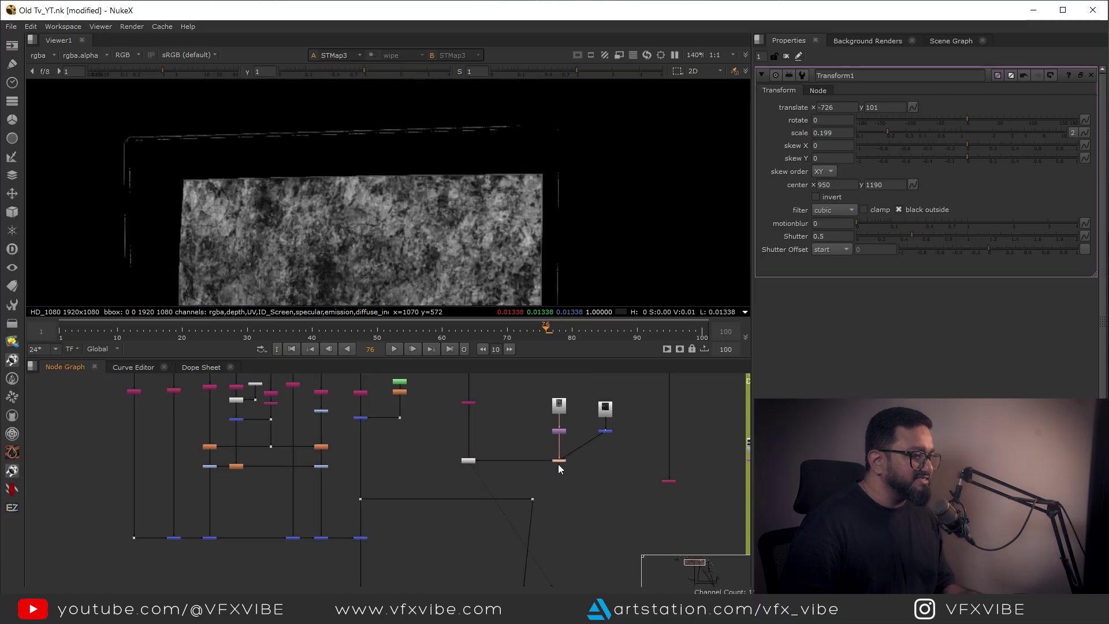
scroll(542, 525, "up", 3)
middle_click_drag(565, 466, 555, 459)
left_click(617, 390)
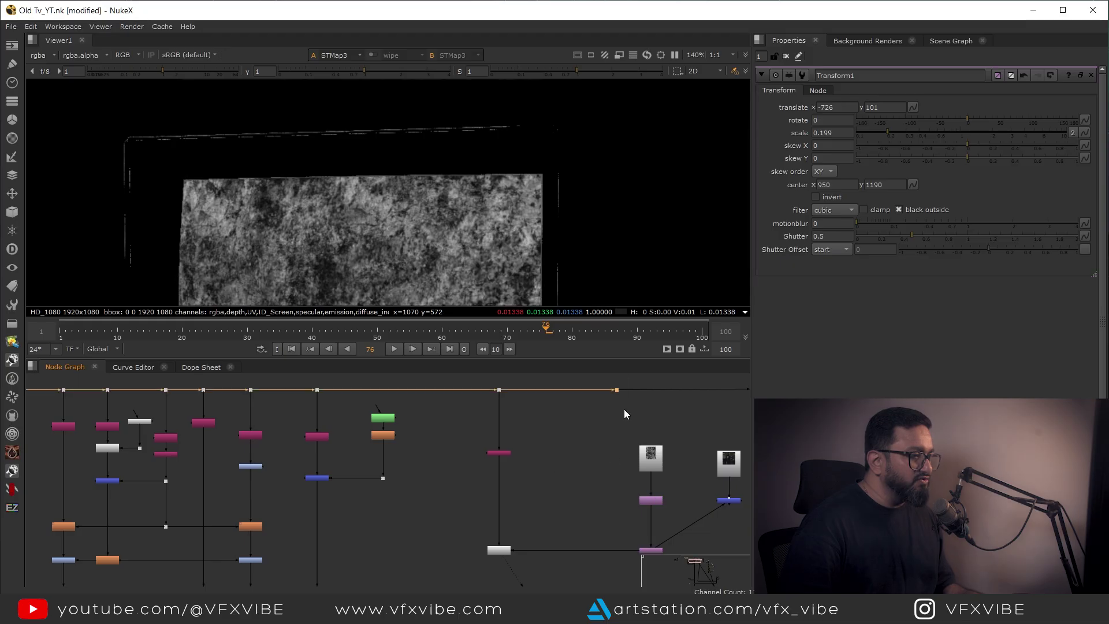
left_click(589, 429)
key("Tab")
type("cry")
key("Return")
left_click_drag(584, 420, 601, 389)
left_click_drag(587, 432, 597, 446)
key("1")
Step: Pick the TV screen as the Cryptomatte's matte
middle_click_drag(454, 173, 539, 51)
key("f")
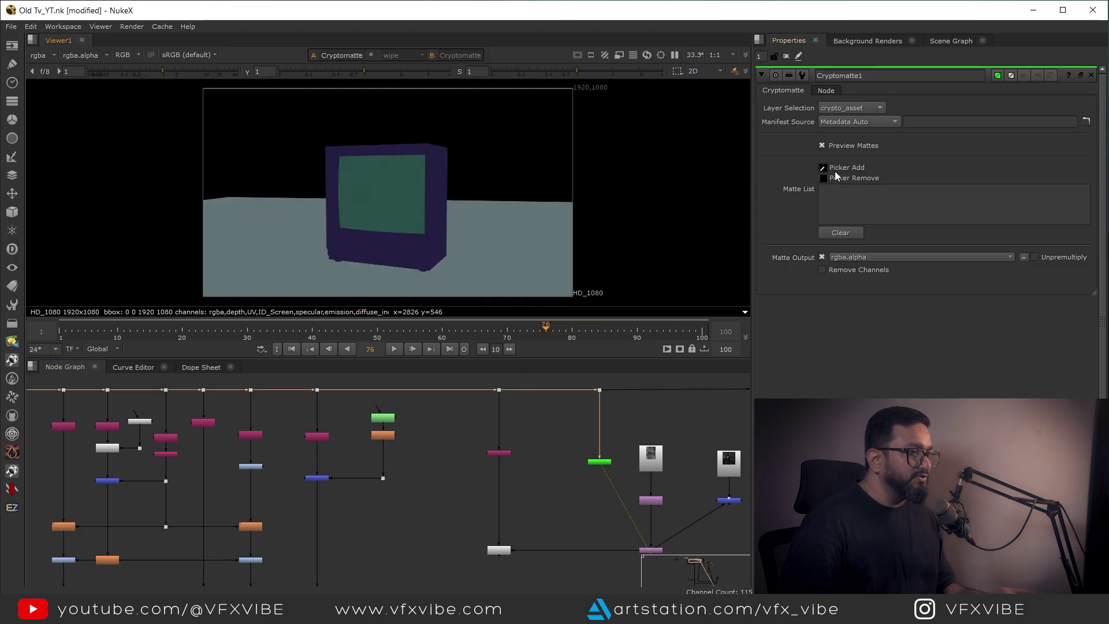
left_click(387, 189, "ctrl")
Step: Merge the Cryptomatte as input A with the STMap output as input B, using the mask operation
middle_click_drag(612, 506, 542, 448)
scroll(481, 464, "up", 2)
left_click(537, 397)
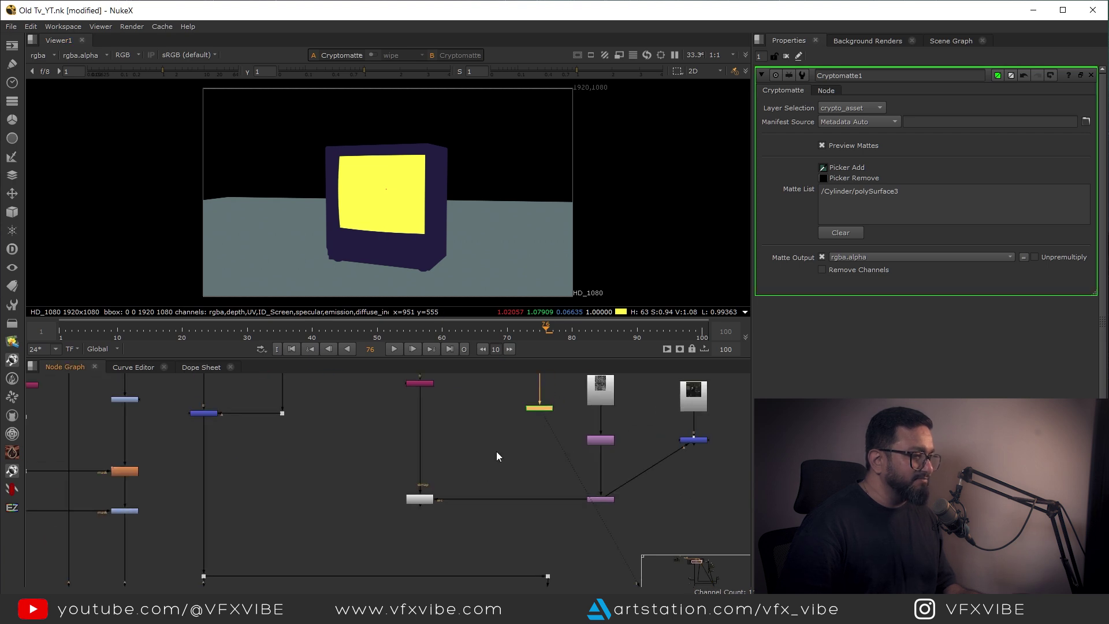
scroll(497, 452, "up", 1)
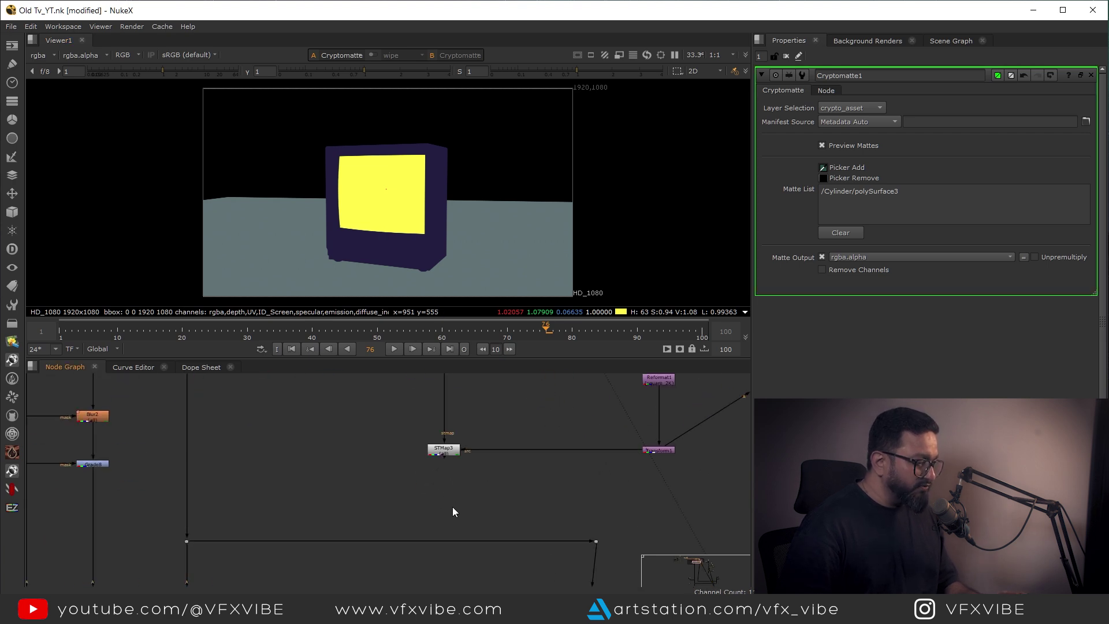
key("m")
left_click_drag(450, 497, 585, 413)
scroll(567, 469, "down", 4)
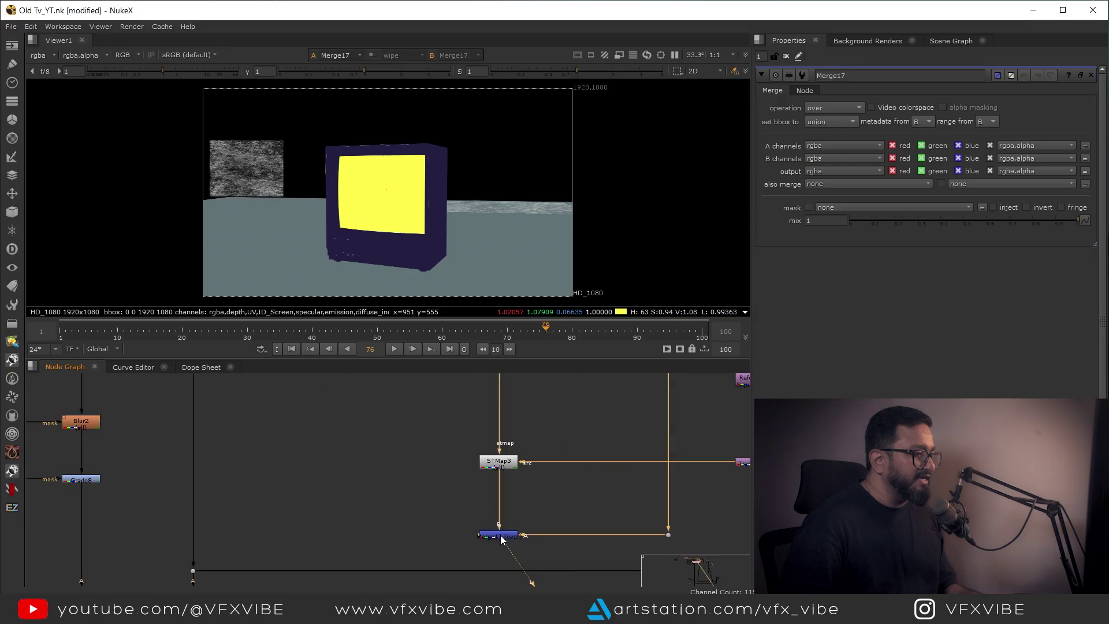
left_click(500, 536)
left_click(836, 109)
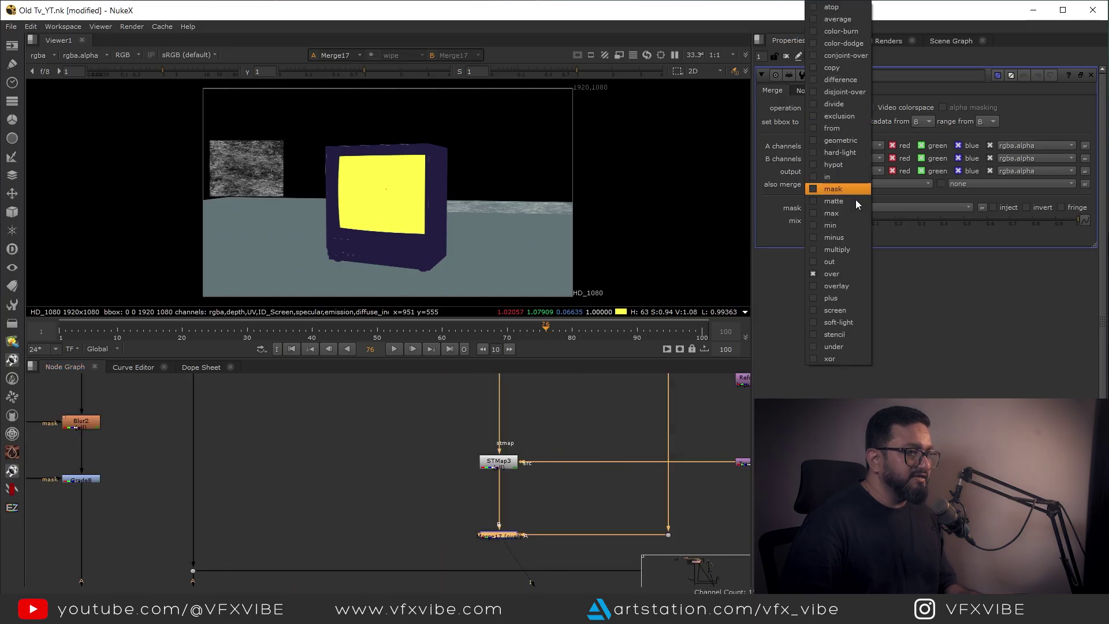
left_click(834, 189)
Step: Compare the masked grunge's edges with the unmasked STMap output along the screen's border
scroll(381, 162, "up", 8)
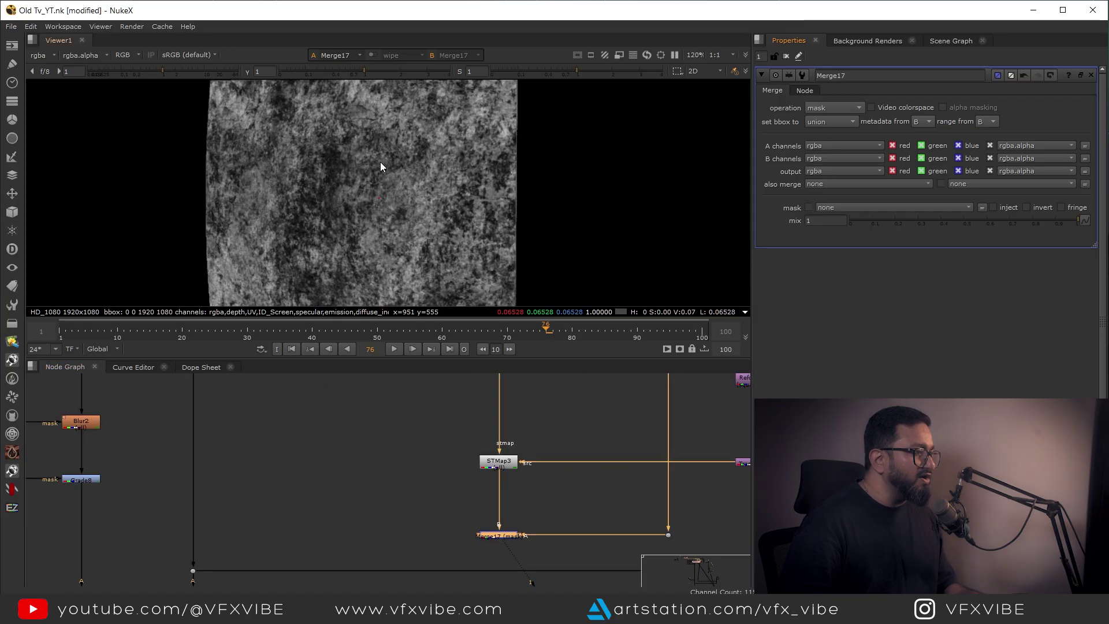
middle_click_drag(431, 165, 489, 234)
scroll(420, 194, "up", 3)
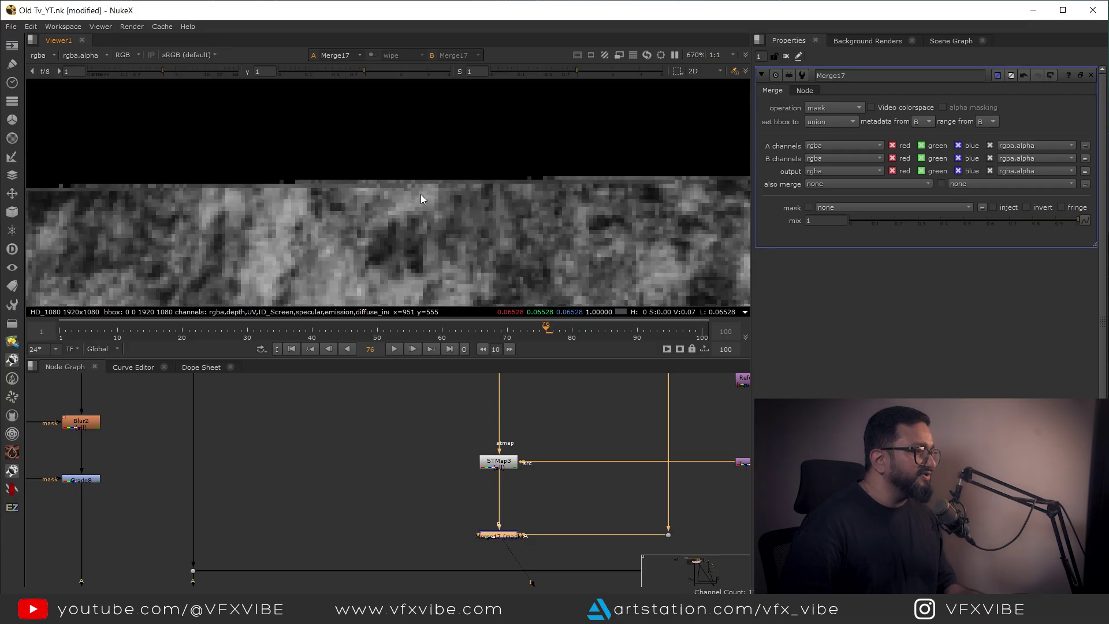
middle_click_drag(203, 191, 276, 192)
left_click_drag(580, 423, 436, 490)
scroll(451, 208, "down", 6)
scroll(289, 207, "up", 6)
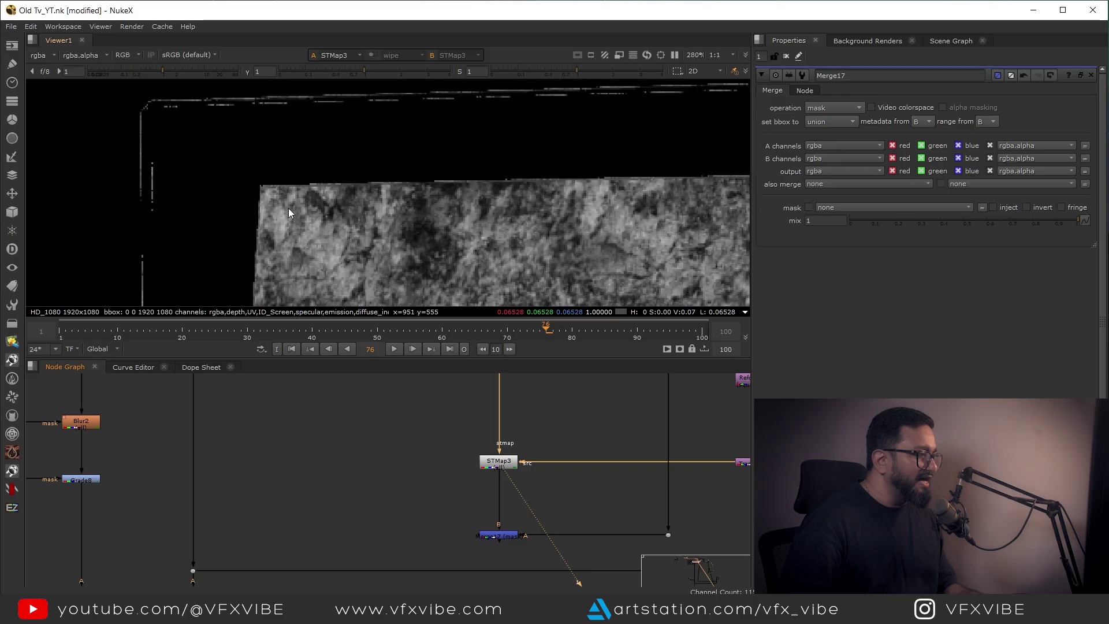
scroll(544, 488, "down", 4)
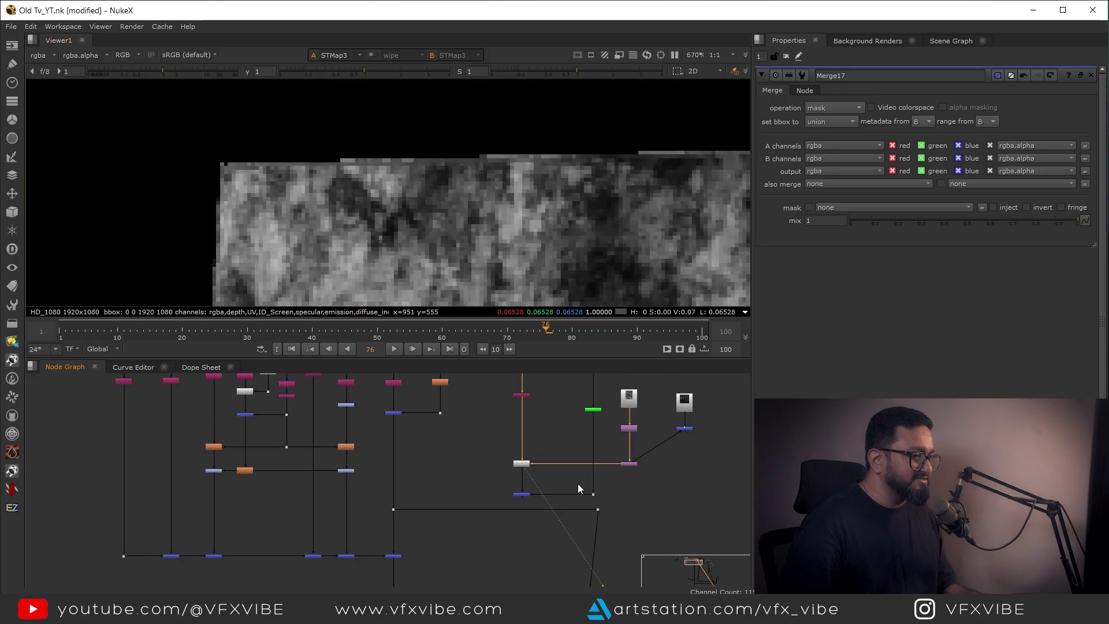
middle_click_drag(577, 483, 560, 502)
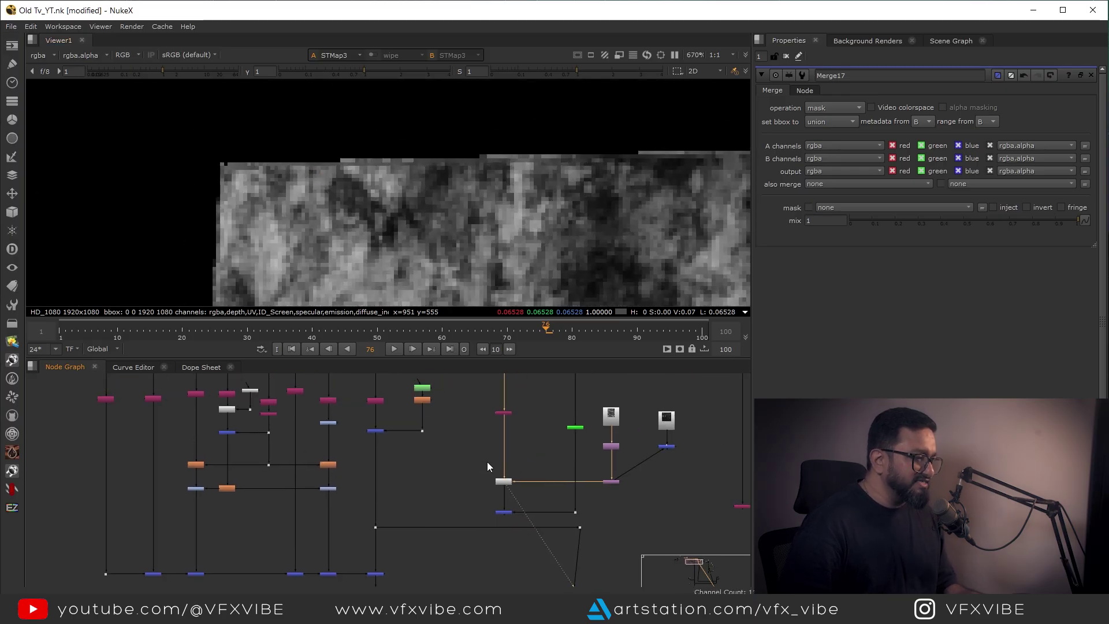
Step: Insert a Transform between the STMap and the mask Merge and set its scale to 1.05
scroll(506, 415, "up", 3)
left_click(504, 413)
key("1")
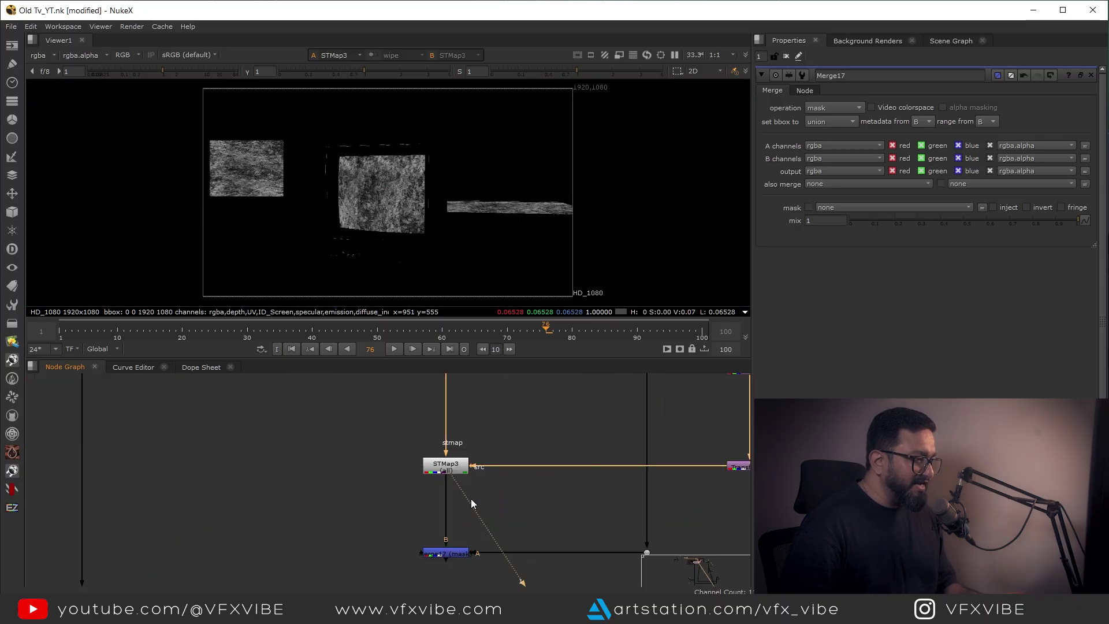
left_click(501, 492)
key("t")
left_click_drag(503, 492, 453, 502)
key("1")
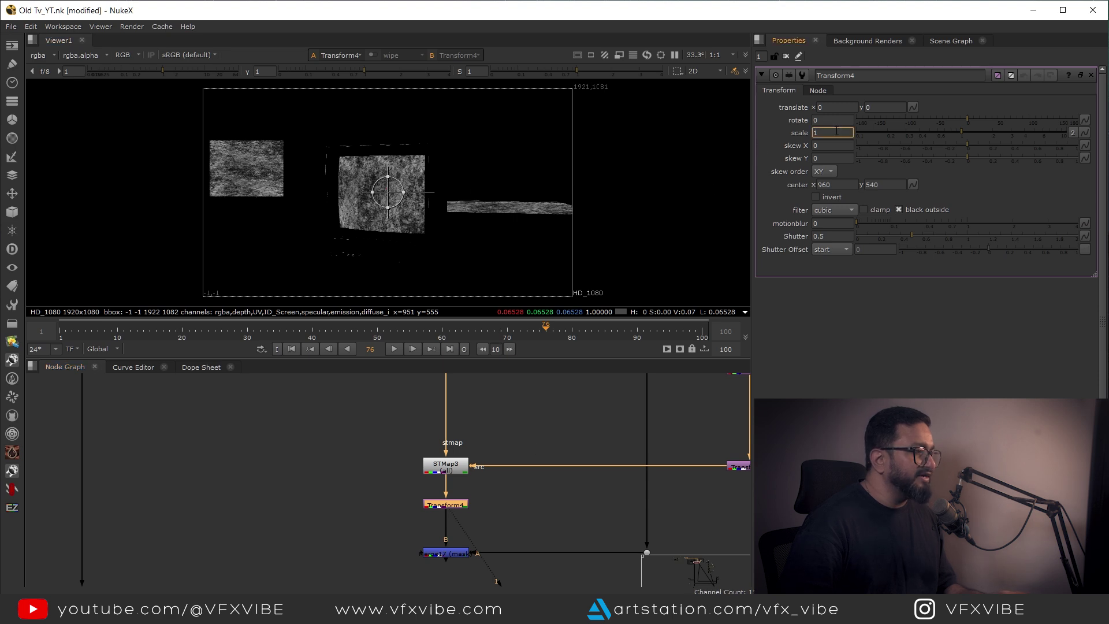
type(".1")
scroll(836, 131, "down", 5)
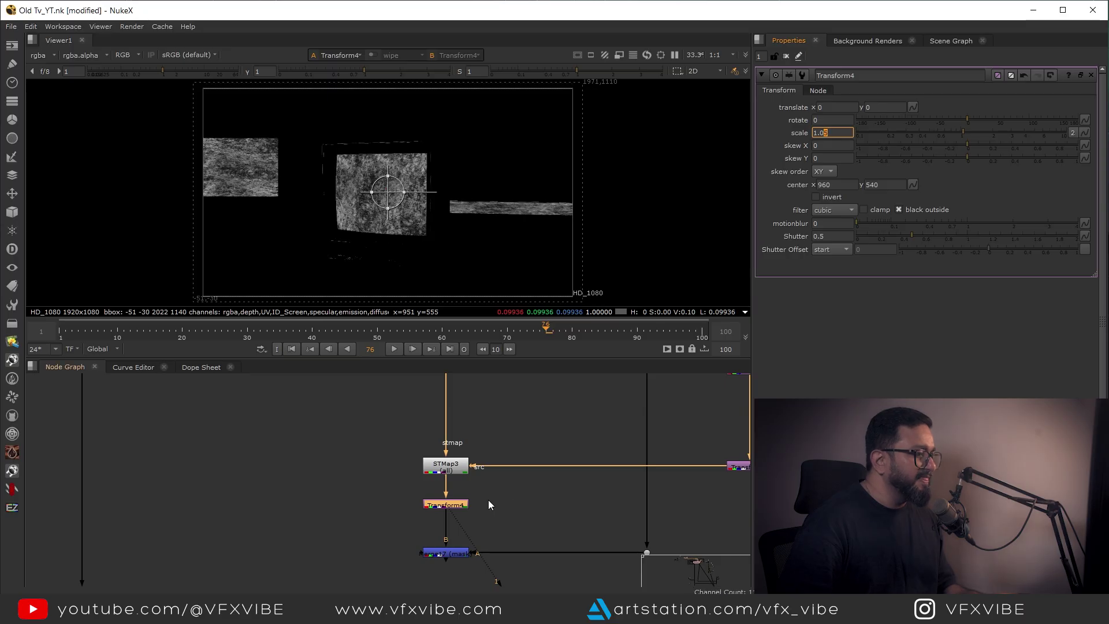
Step: Display the mask Merge's output and examine the enlarged grunge's coverage along the screen edges
middle_click_drag(488, 502, 513, 445)
left_click_drag(537, 474, 398, 529)
key("1")
scroll(396, 153, "up", 8)
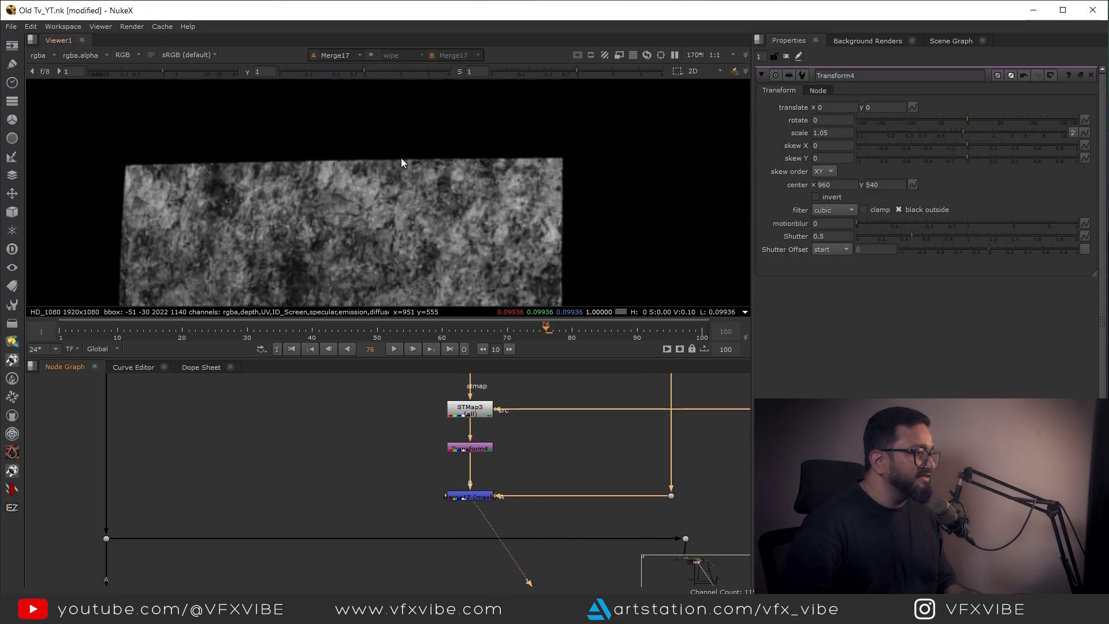
scroll(403, 163, "up", 3)
left_click(474, 449)
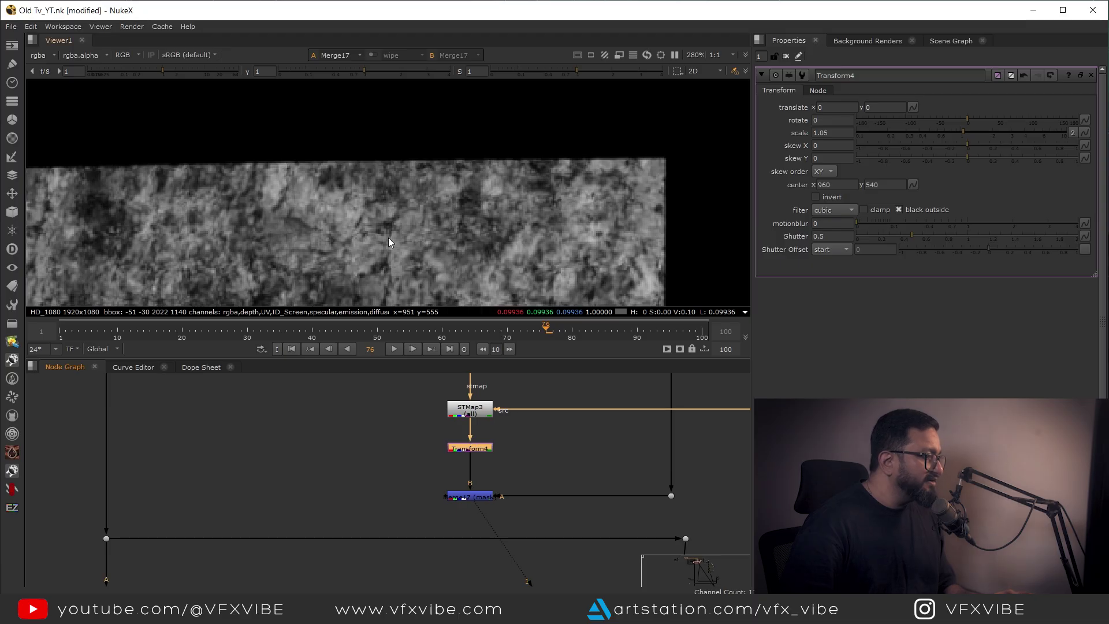
scroll(438, 160, "up", 5)
scroll(448, 163, "down", 15)
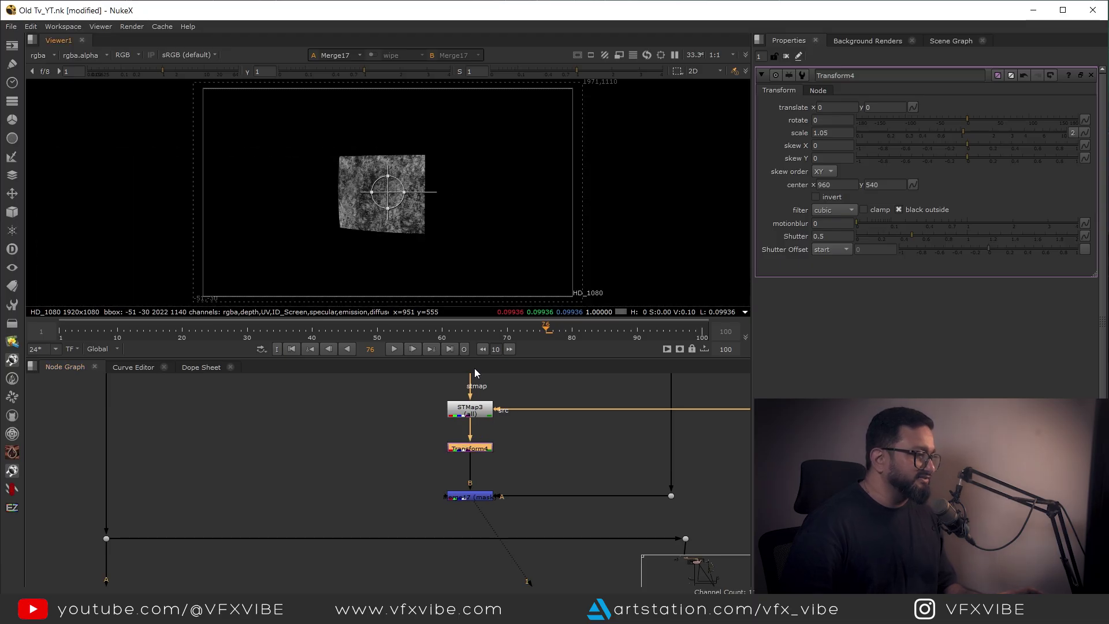
Step: Insert a Grade into the screen pass branch above the lower dot, with its mask input connected to the mask Merge
scroll(504, 474, "down", 5)
scroll(565, 474, "up", 3)
left_click_drag(500, 496, 647, 451)
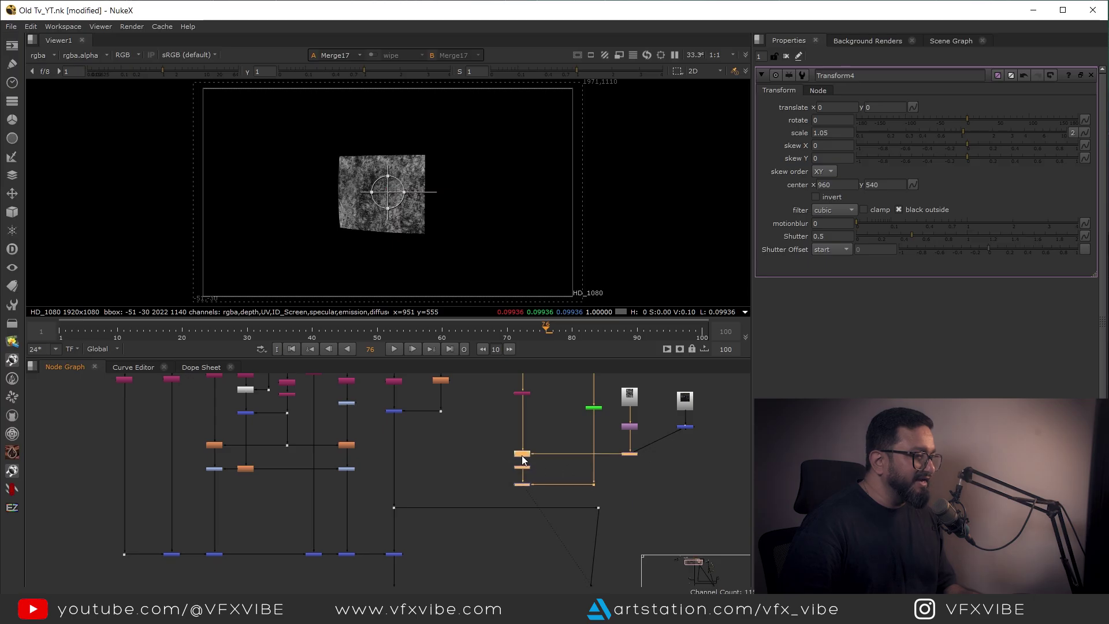
left_click(385, 450)
scroll(404, 450, "up", 3)
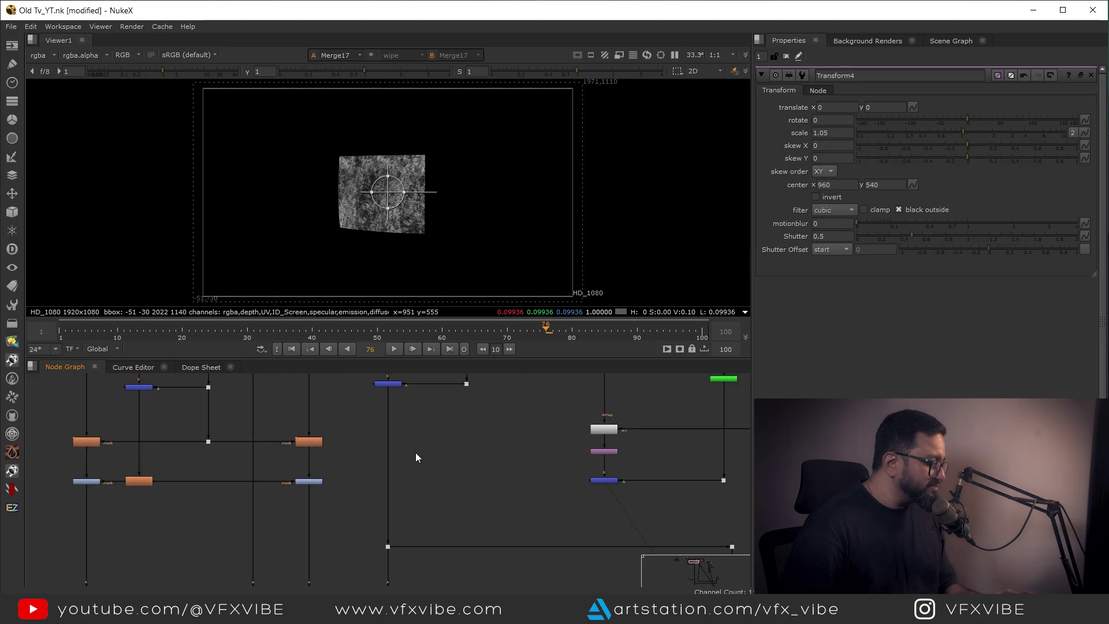
key("g")
left_click_drag(418, 453, 567, 478)
mouse_move(406, 466)
left_mouse_down()
mouse_move(508, 487)
mouse_move(603, 480)
mouse_move(393, 480)
left_mouse_up()
key("1")
Step: Check the mask Merge's alpha, then display the new Grade and set its mask channel to rgba.red
left_click(603, 480)
key("1")
key("a")
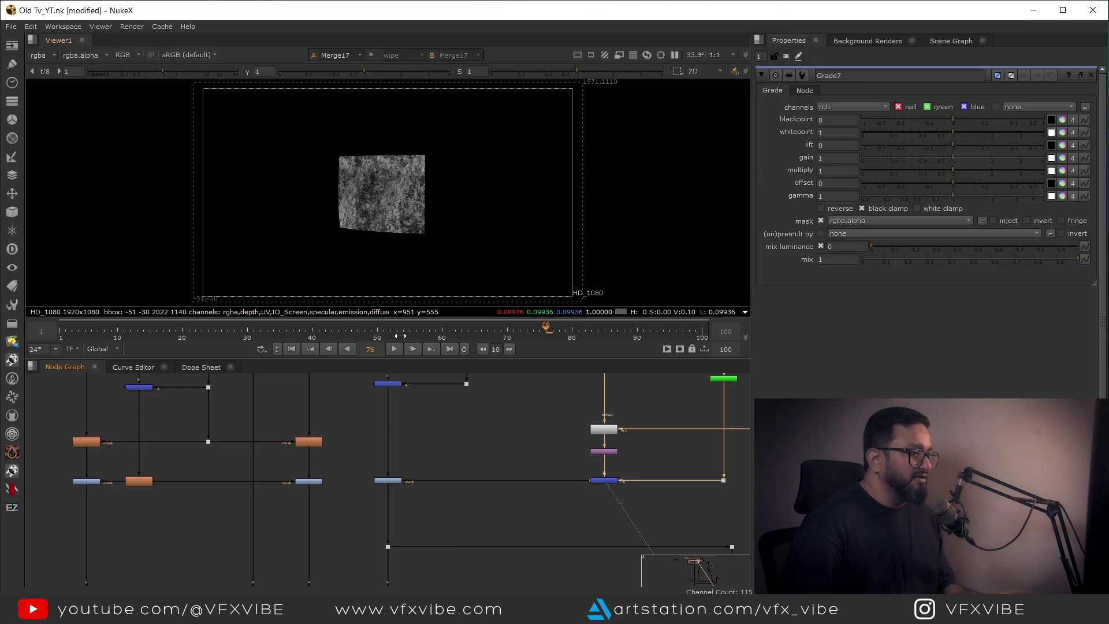
scroll(394, 492, "up", 5)
left_click(390, 414)
key("1")
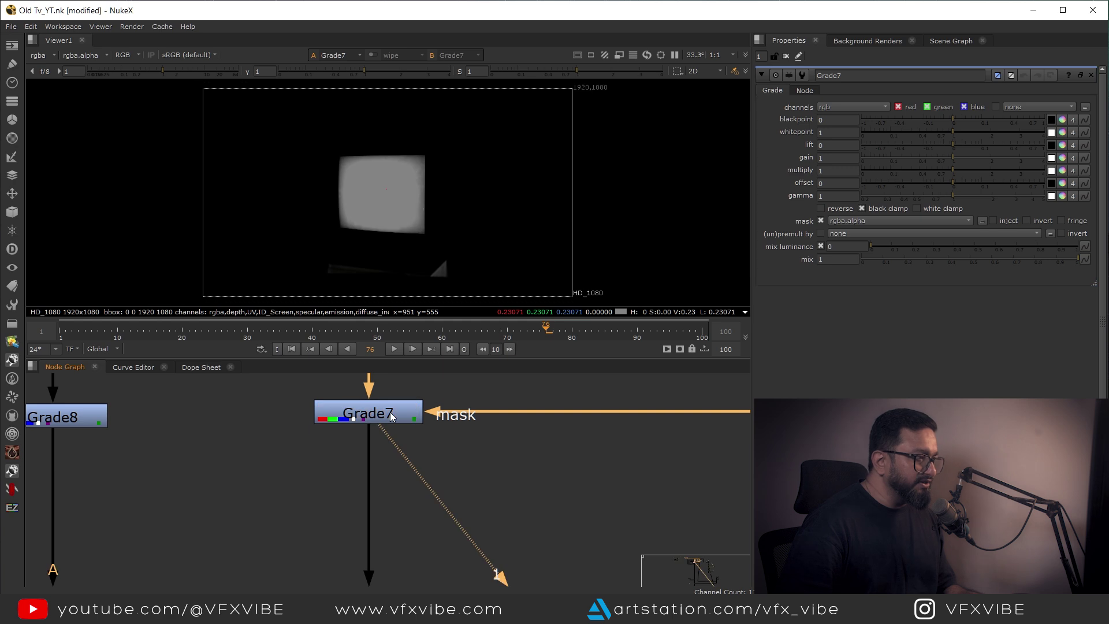
left_click(844, 222)
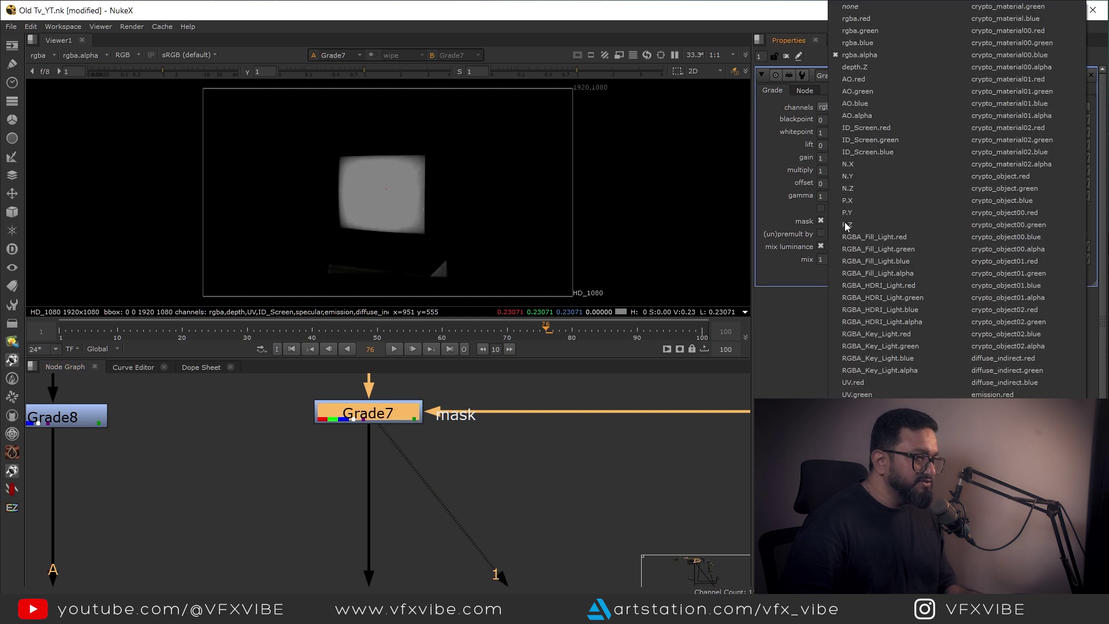
left_click(866, 19)
Step: Examine the mask Merge's red channel and the new Grade's alpha channel
scroll(590, 500, "down", 2)
scroll(591, 501, "down", 3)
left_click(564, 491)
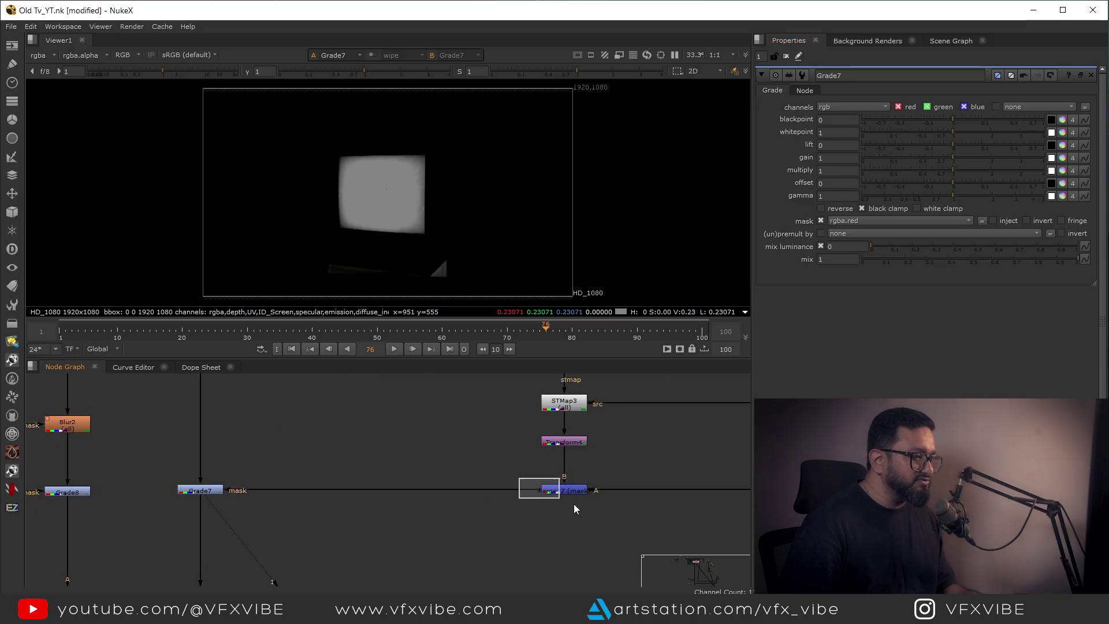
key("1")
scroll(384, 213, "up", 5)
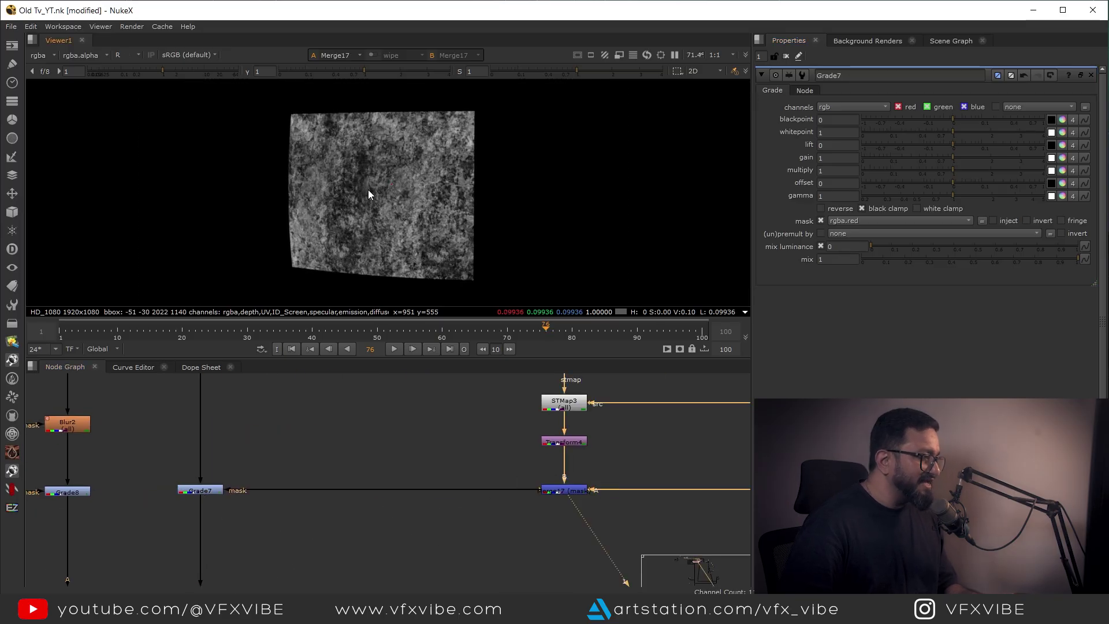
middle_click_drag(281, 477, 432, 462)
left_click(353, 475)
key("1")
left_click(286, 494)
key("a")
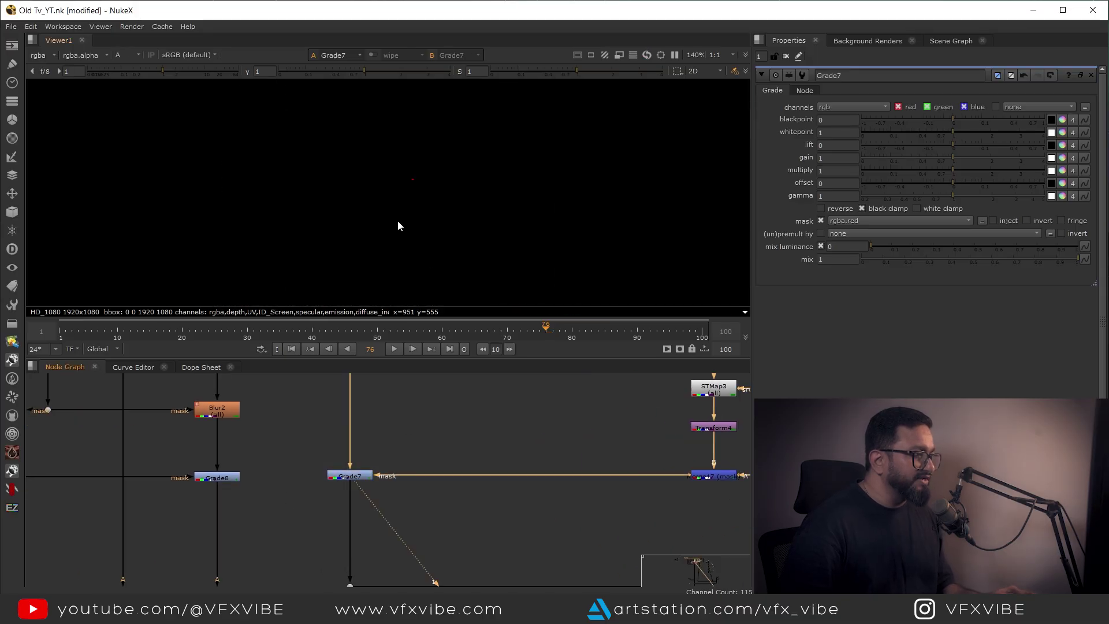
key("a")
key("f")
Step: Try a gain of 0.53 on the masked Grade and compare the screen with the node disabled and enabled
scroll(348, 477, "up", 5)
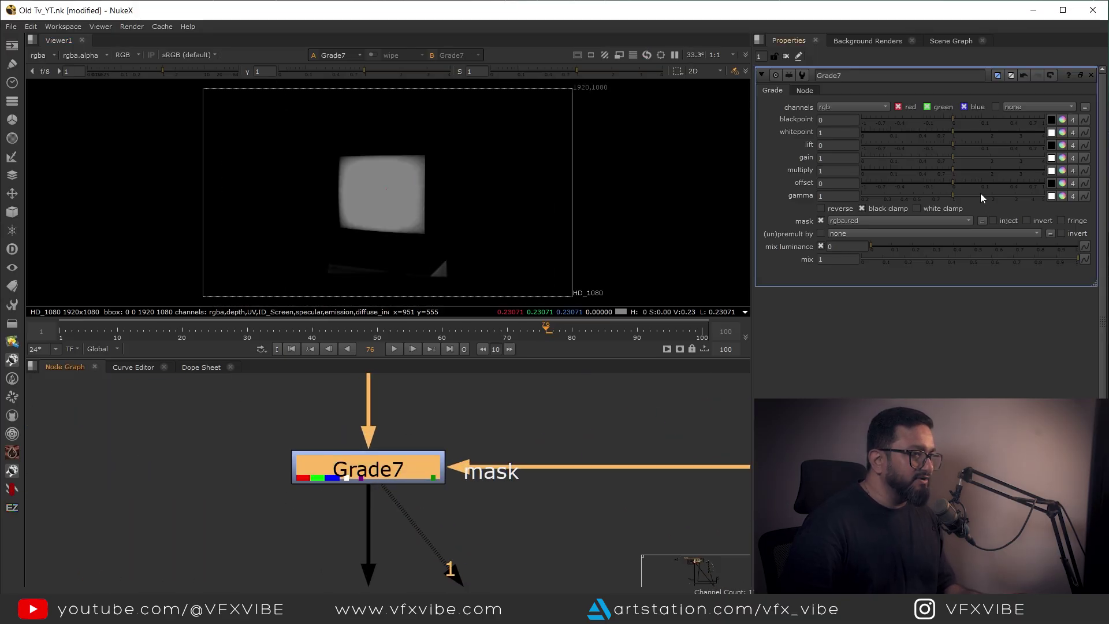
left_click_drag(951, 156, 928, 163)
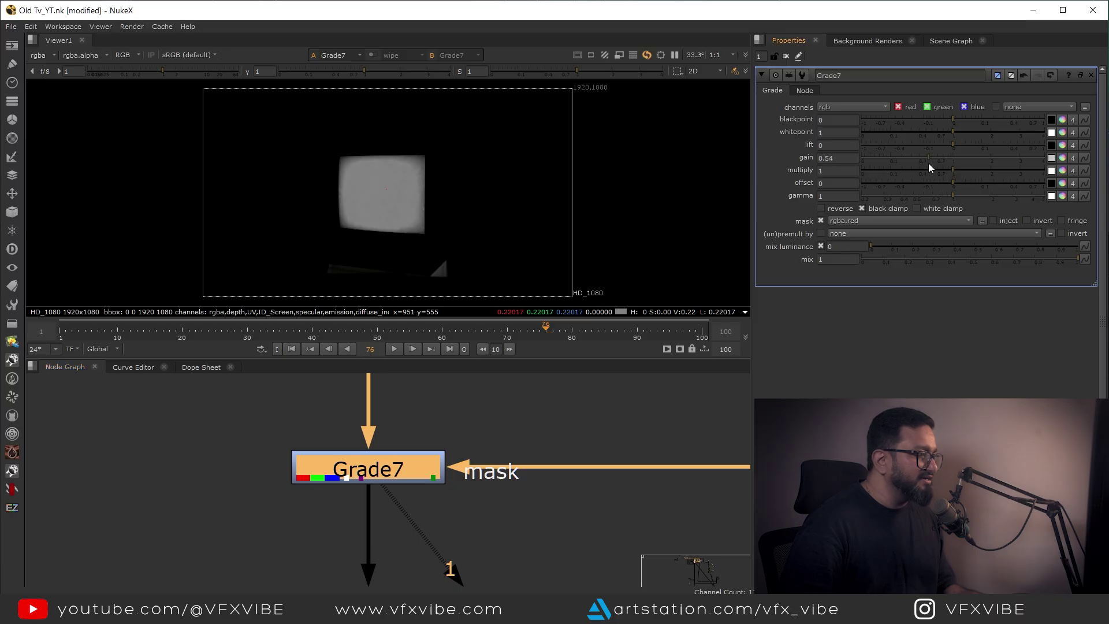
scroll(376, 183, "up", 6)
scroll(411, 448, "down", 2)
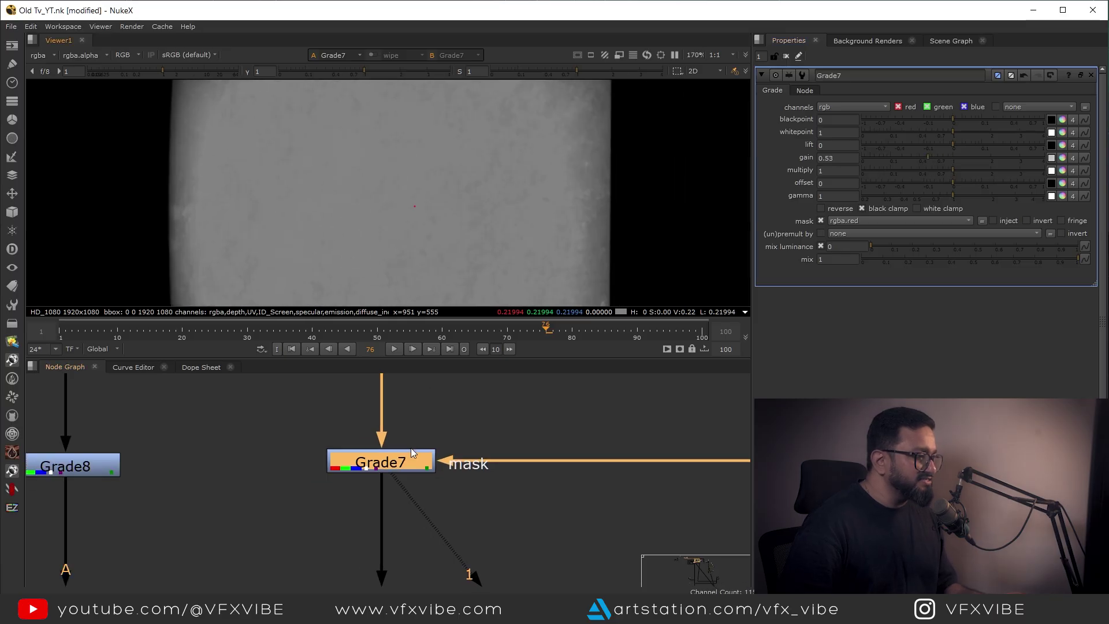
key("d")
key("d")
middle_click_drag(401, 241, 457, 277)
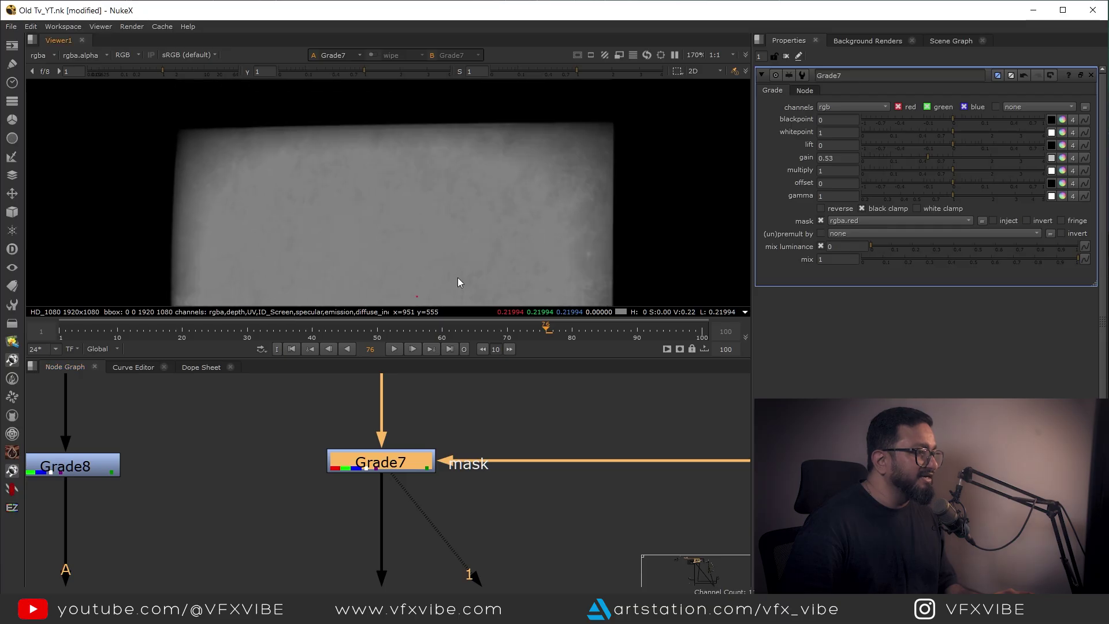
Step: Set the masked Grade's gain to 0.29, checking the grunge with a temporarily adjusted viewer exposure
left_click_drag(167, 68, 185, 71)
left_click_drag(927, 154, 910, 155)
scroll(430, 225, "down", 3)
middle_click_drag(425, 262, 454, 230)
left_click(152, 71, "ctrl")
scroll(502, 222, "up", 4)
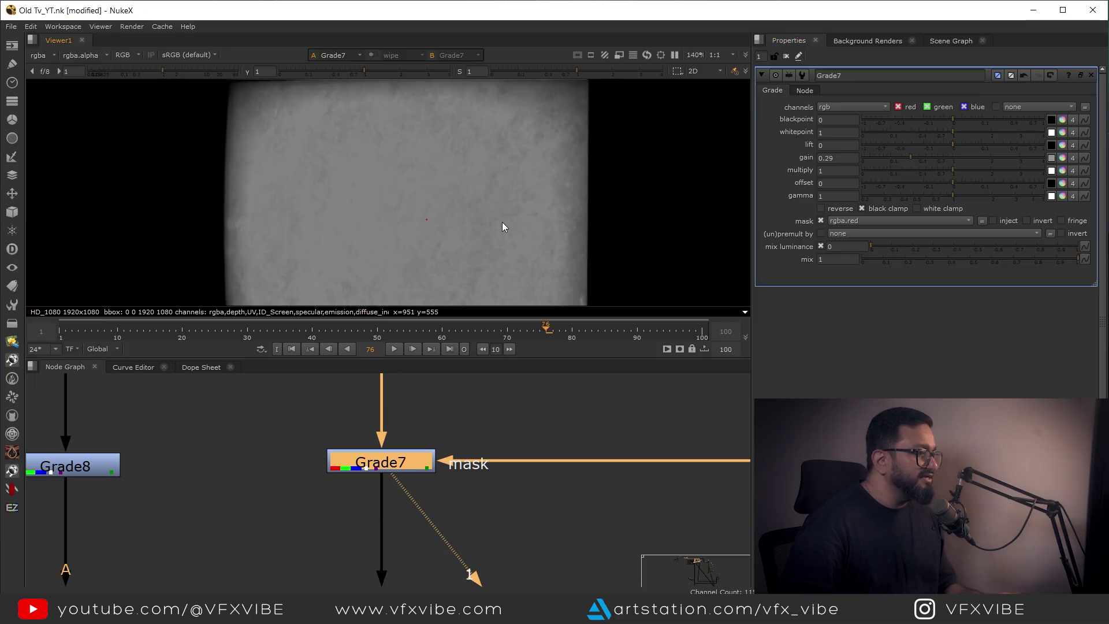
Step: Examine the grunge on the graded screen in the maximized viewer, then restore the layout
key("space")
scroll(580, 271, "down", 3)
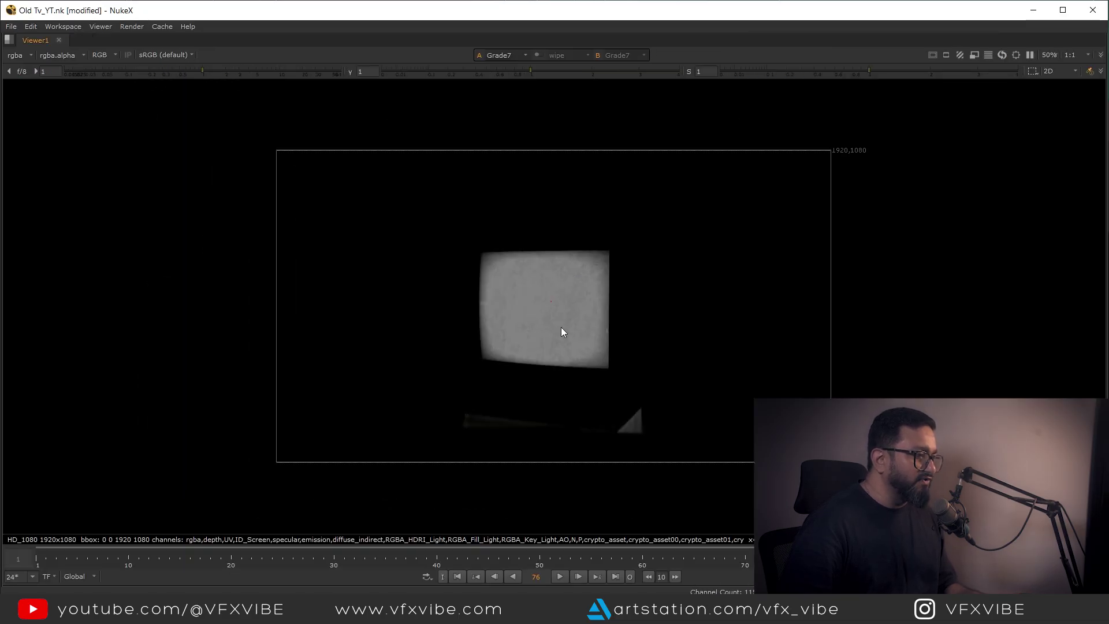
scroll(562, 327, "up", 2)
scroll(560, 346, "down", 2)
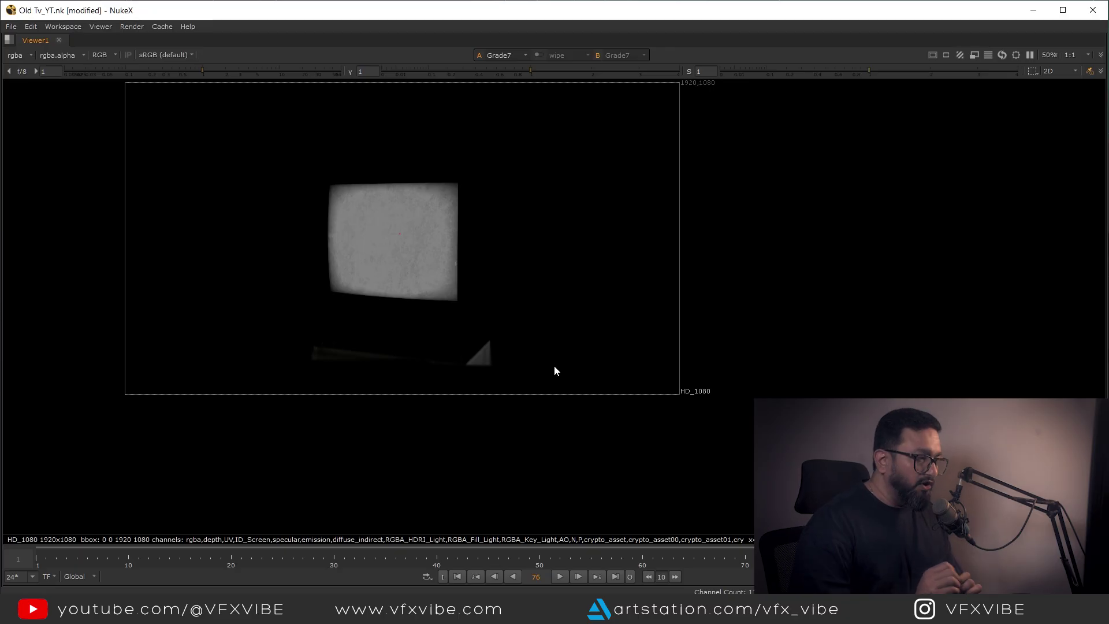
key("space")
Step: Display the source footage Read node of the Distortion and CRT Effect section, fitted to the viewer
scroll(528, 526, "down", 2)
middle_click_drag(528, 526, 491, 505)
scroll(458, 507, "down", 1)
scroll(478, 417, "up", 4)
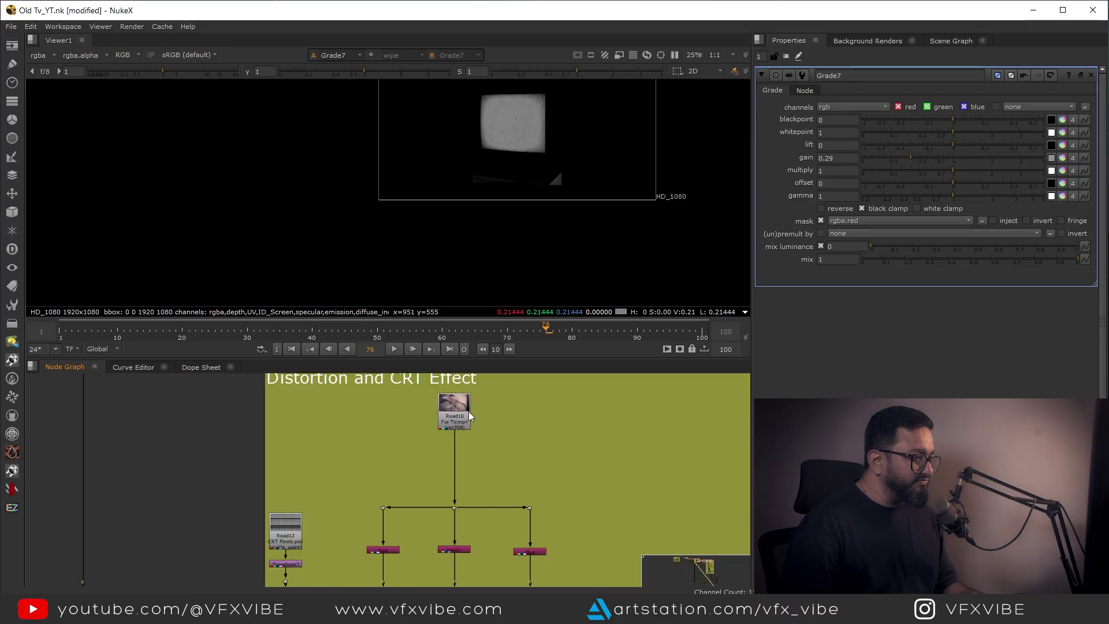
key("1")
middle_click_drag(568, 161, 547, 258)
key("f")
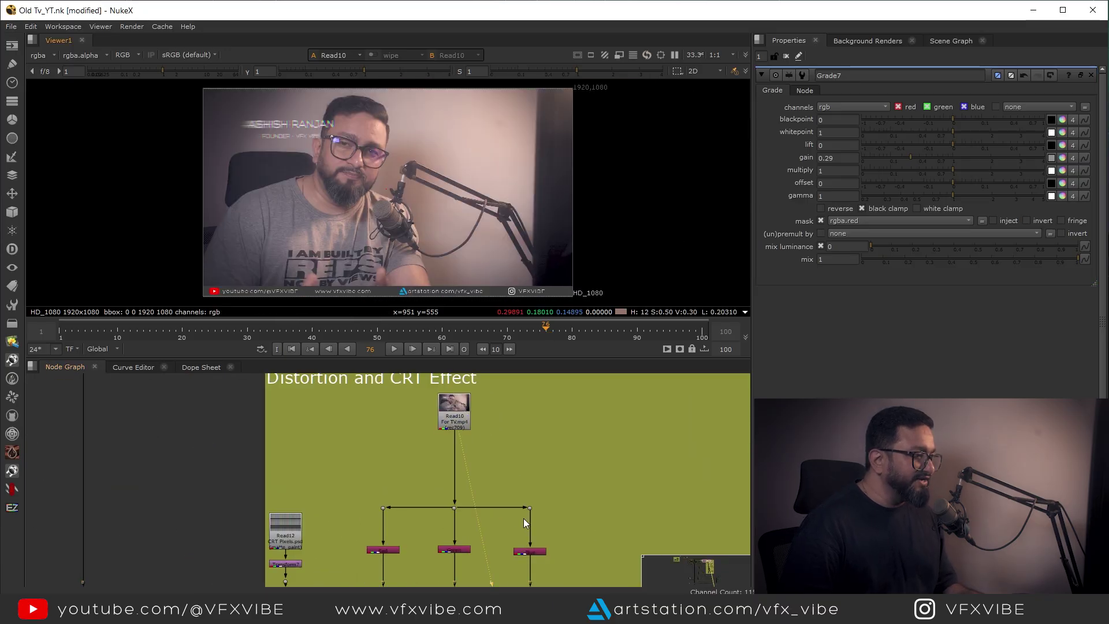
Step: Display the CRT Pixels.psd Read node of the Distortion and CRT Effect section in the viewer
middle_click_drag(523, 518, 569, 416)
scroll(446, 497, "up", 1)
scroll(444, 475, "up", 1)
middle_click_drag(446, 496, 442, 528)
middle_click_drag(291, 443, 399, 474)
scroll(427, 522, "up", 4)
scroll(447, 546, "down", 1)
left_click(400, 442)
key("1")
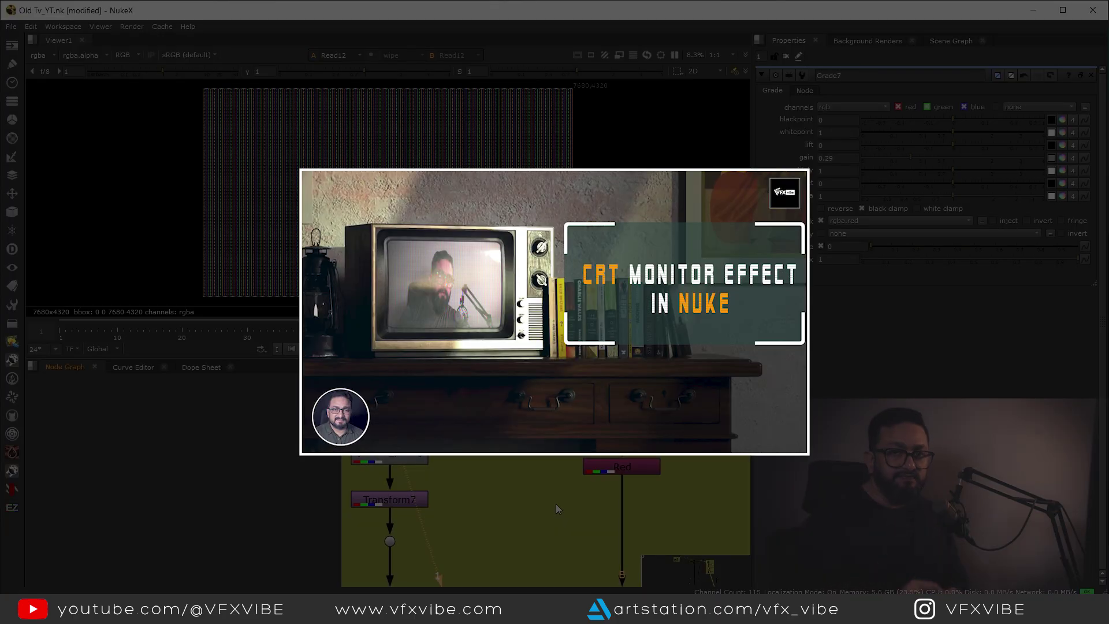
Step: Display the Merge that recombines the pixel-multiplied red, green and blue branches and examine the pixel pattern up close
scroll(558, 445, "down", 8)
scroll(523, 472, "up", 4)
middle_click_drag(561, 443, 500, 472)
middle_click_drag(516, 511, 497, 498)
left_click_drag(559, 483, 471, 527)
key("1")
scroll(397, 186, "up", 5)
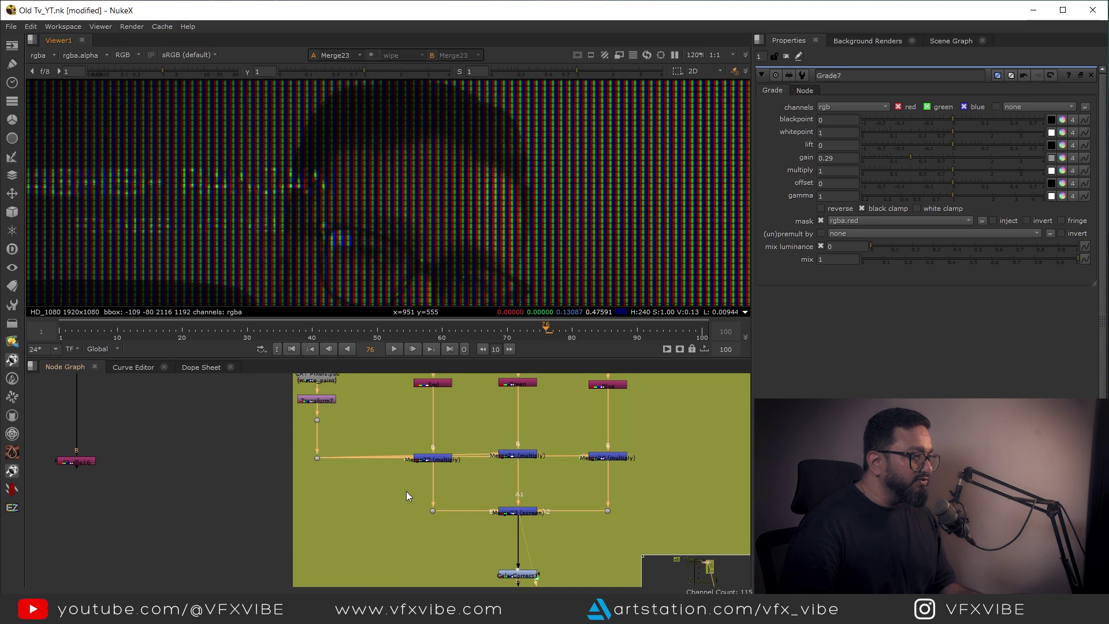
Step: Display the CRT Pixels.psd texture again, inspect its individual RGB cells, then fit it to the viewer
middle_click_drag(388, 462, 485, 560)
scroll(416, 471, "up", 3)
left_click(416, 471)
key("1")
scroll(465, 203, "up", 10)
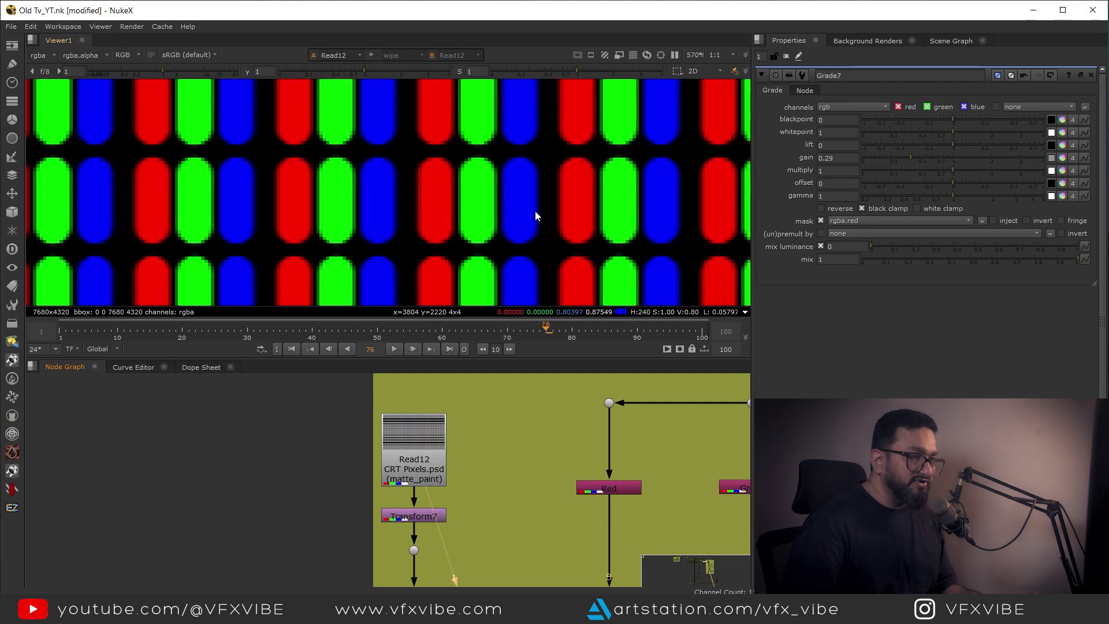
key("f")
Step: Display the white scan-line footage that feeds the distortion and play it back
scroll(577, 538, "down", 5)
middle_click_drag(647, 531, 591, 436)
left_click(592, 437)
key("1")
left_click(503, 456)
left_click(390, 349)
left_click(391, 349)
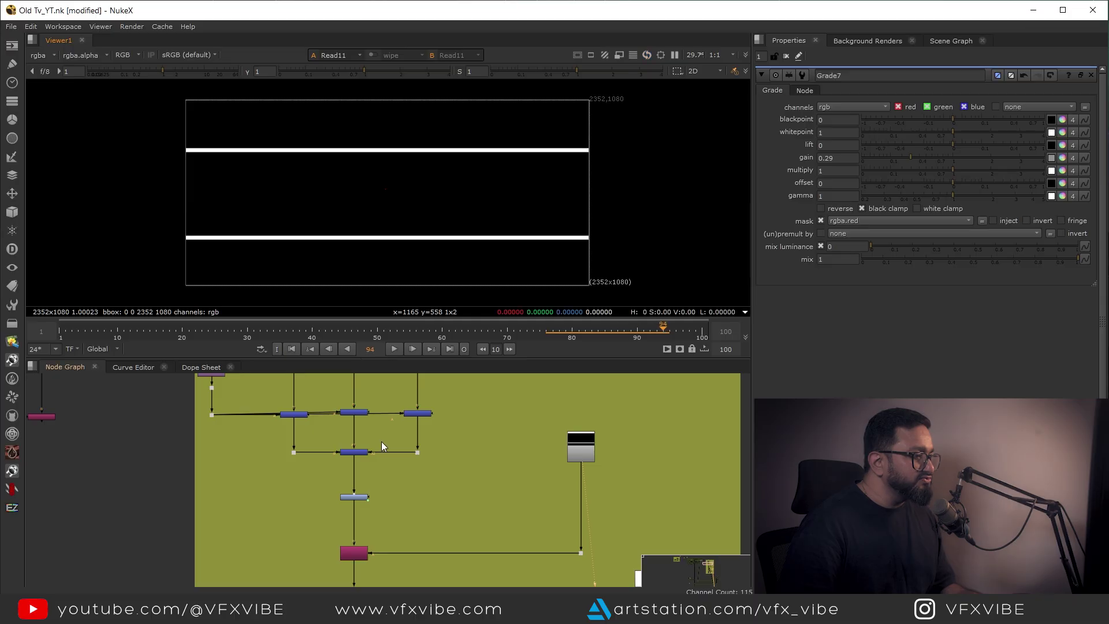
Step: Display the IDistort result and play the distorted CRT footage briefly
middle_click_drag(392, 483, 476, 455)
left_click(439, 469)
key("1")
left_click(419, 425)
middle_click_drag(410, 220, 475, 243)
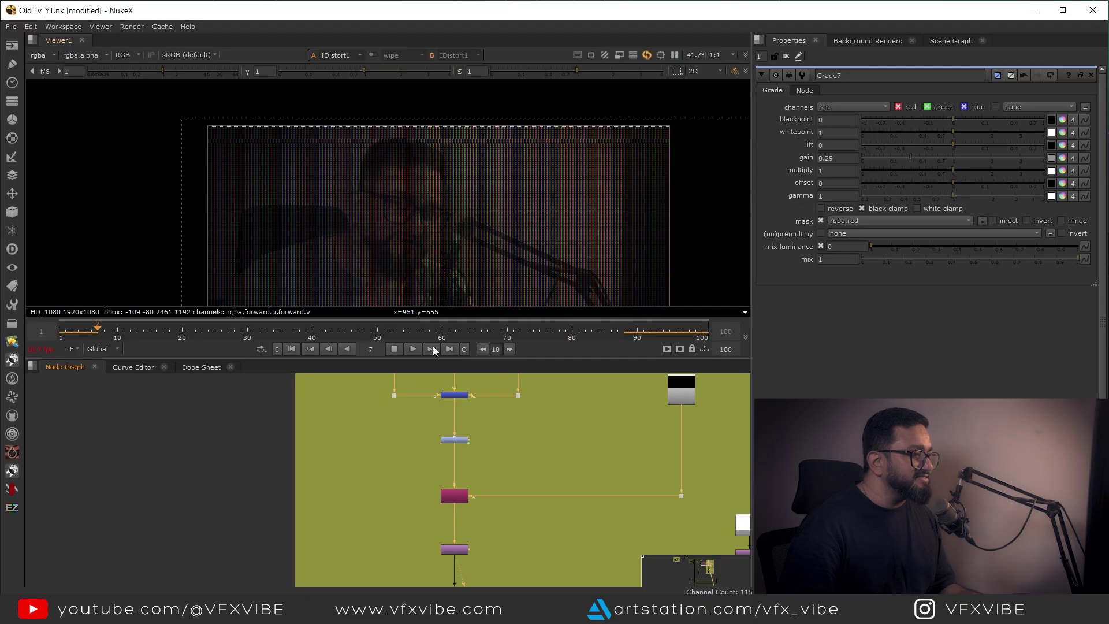
left_click(394, 349)
middle_click_drag(692, 431, 645, 453)
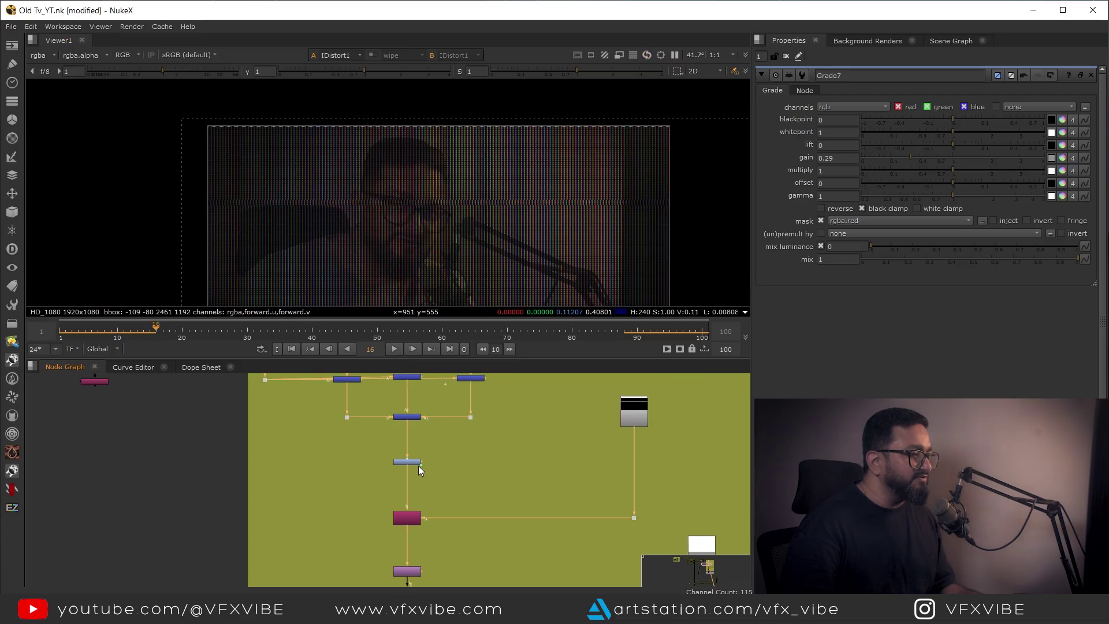
Step: Display the lower moving bar's Transform15, play it, and return to frame 37
middle_click_drag(449, 569, 488, 435)
scroll(597, 485, "down", 3)
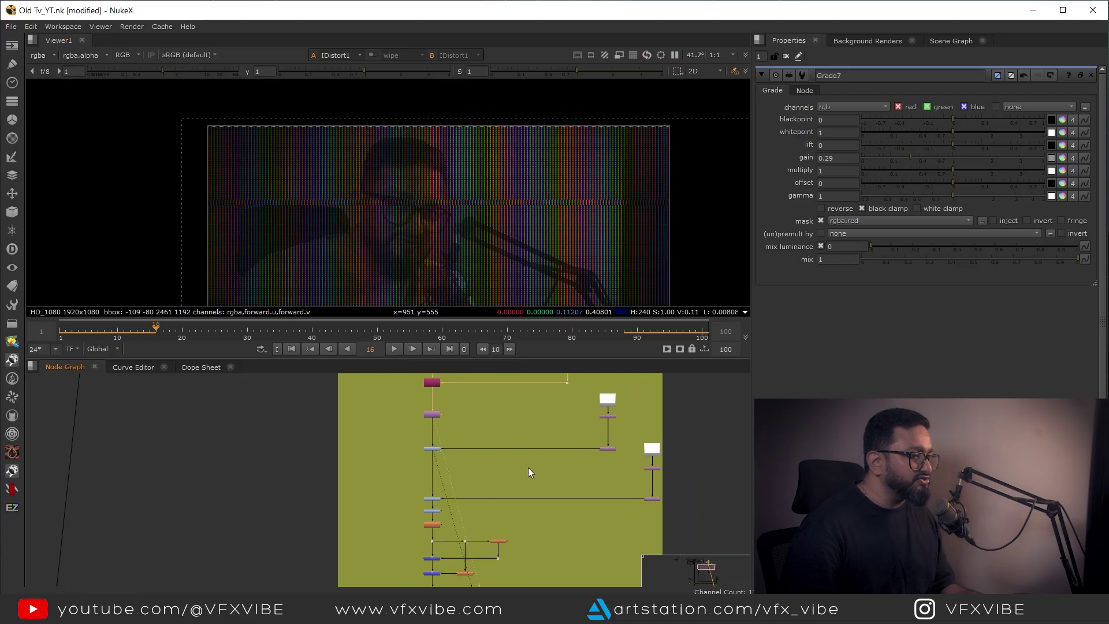
scroll(632, 500, "up", 2)
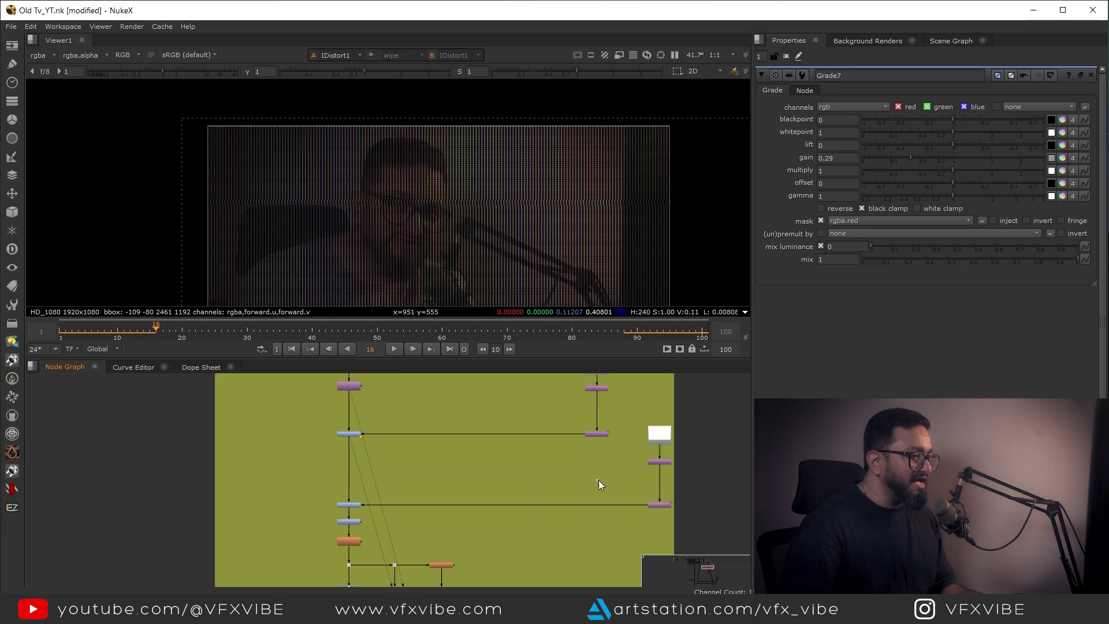
left_click(659, 504)
key("1")
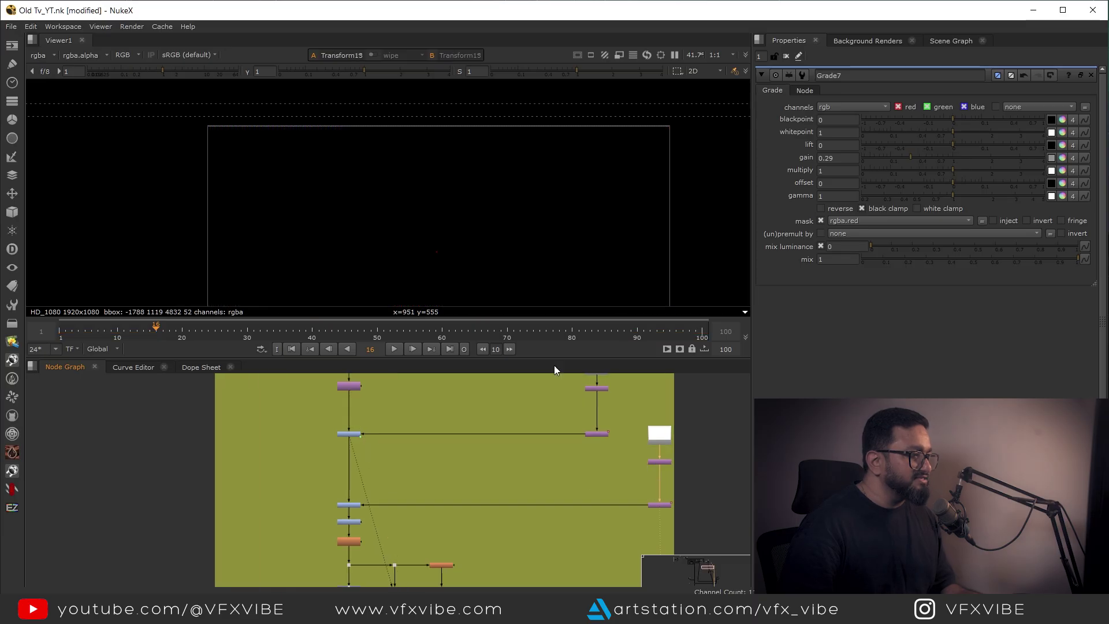
left_click(393, 349)
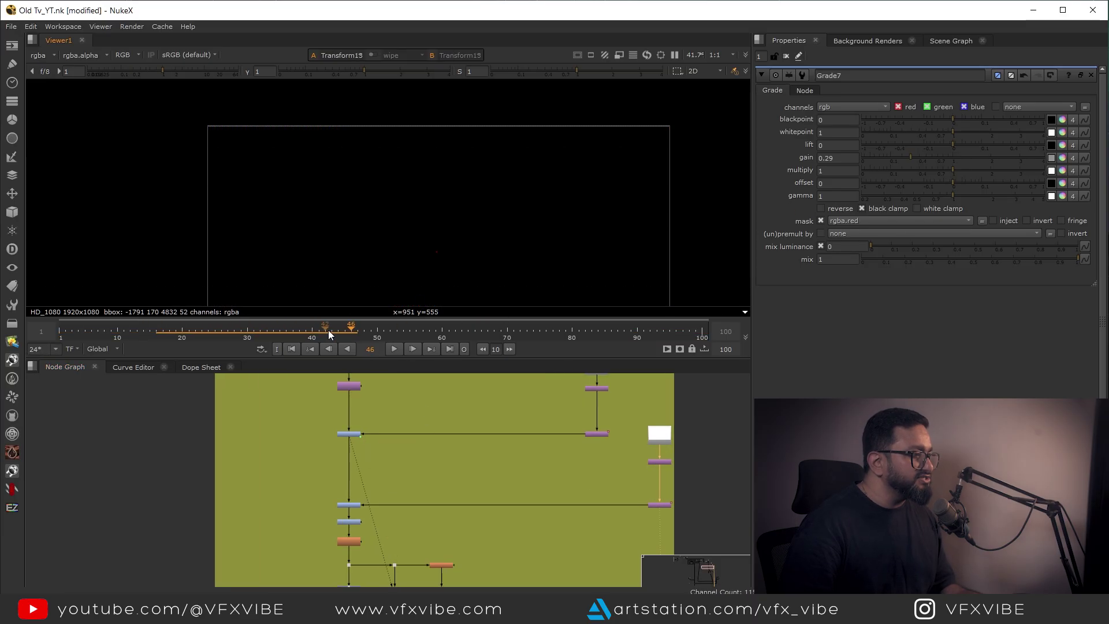
left_click_drag(307, 331, 290, 332)
Step: Display the ColorCorrect node masked by the lower moving bar and examine its effect on the footage
middle_click_drag(360, 484, 428, 459)
scroll(452, 471, "up", 3)
left_click_drag(469, 442, 348, 487)
key("1")
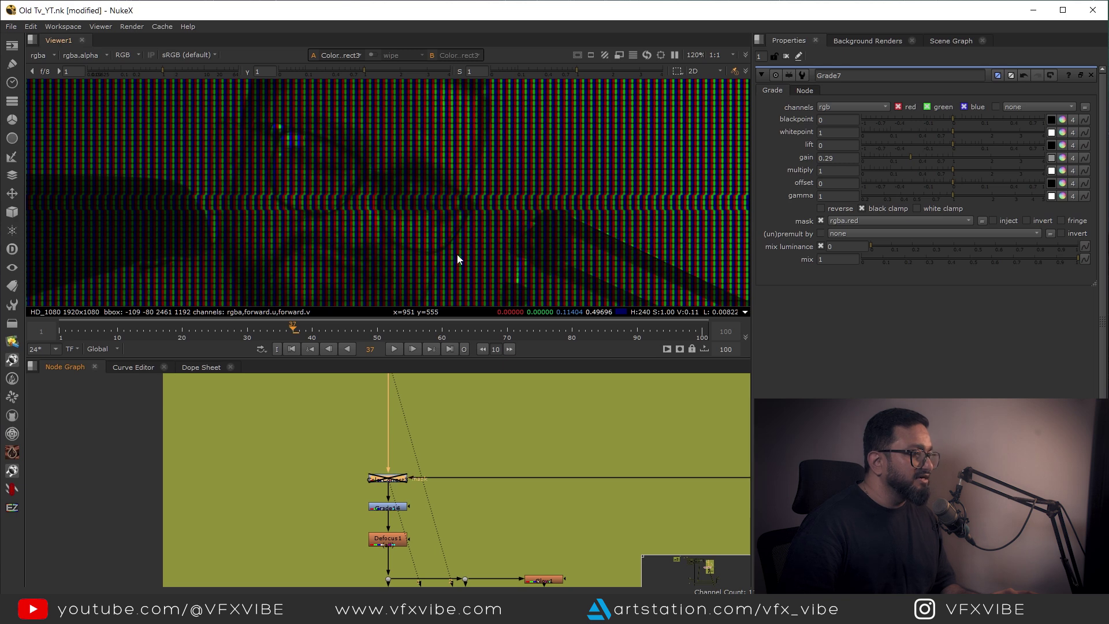
scroll(456, 254, "down", 5)
middle_click_drag(483, 501, 463, 445)
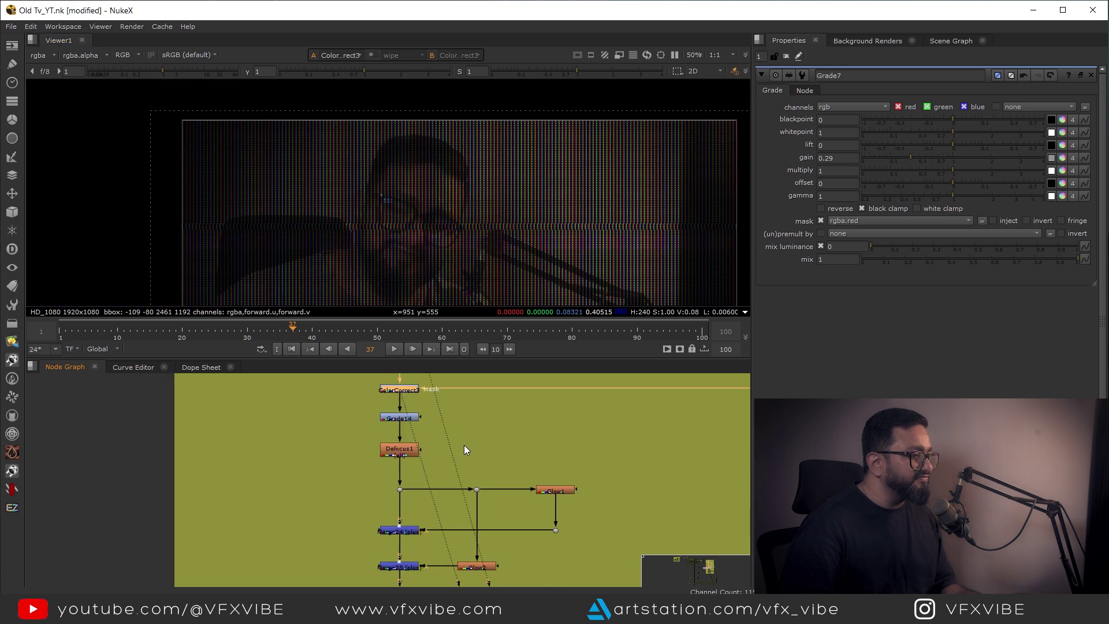
Step: Display the Defocus result, followed by the final glow Merge25, and inspect the full frame
left_click(408, 453)
key("1")
scroll(545, 476, "down", 4)
scroll(484, 498, "up", 5)
left_click_drag(463, 495, 361, 523)
key("1")
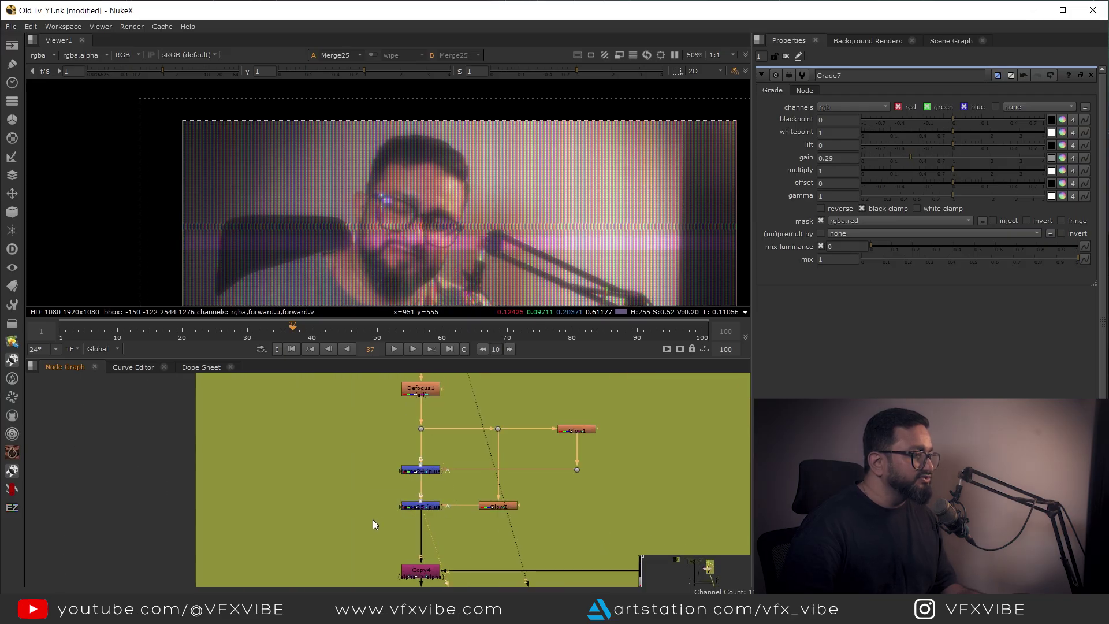
scroll(414, 248, "down", 1)
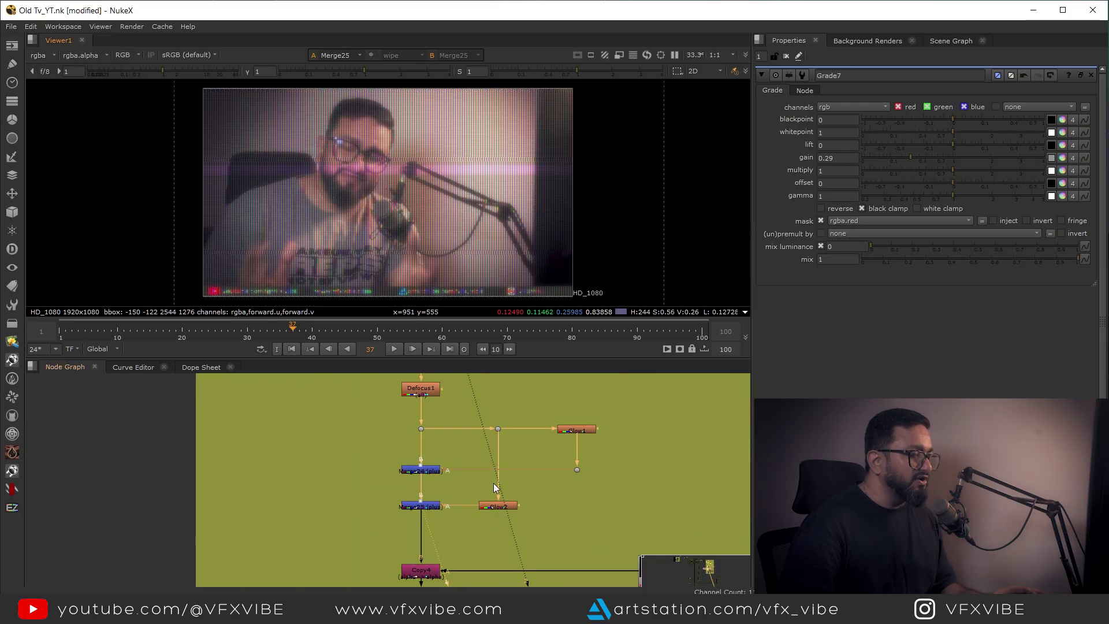
scroll(500, 548, "down", 3)
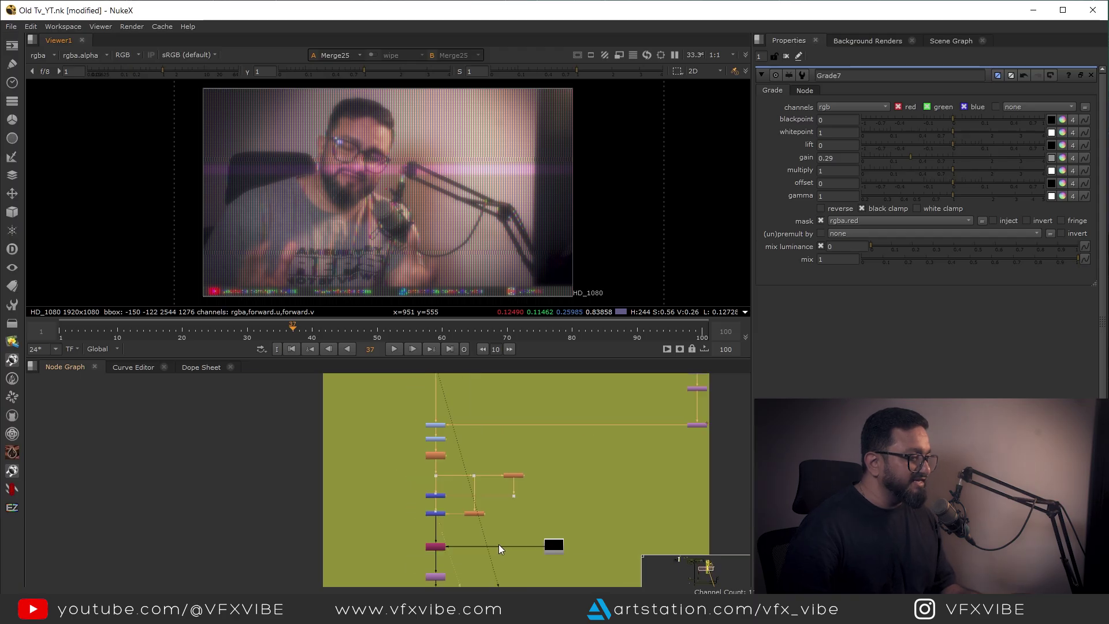
Step: Display the Copy4 node fed by the black Constant to check the footage after the channel copy
scroll(572, 549, "up", 2)
middle_click_drag(572, 549, 527, 504)
scroll(527, 504, "up", 1)
key("1")
left_click_drag(340, 480, 347, 527)
middle_click_drag(349, 526, 476, 421)
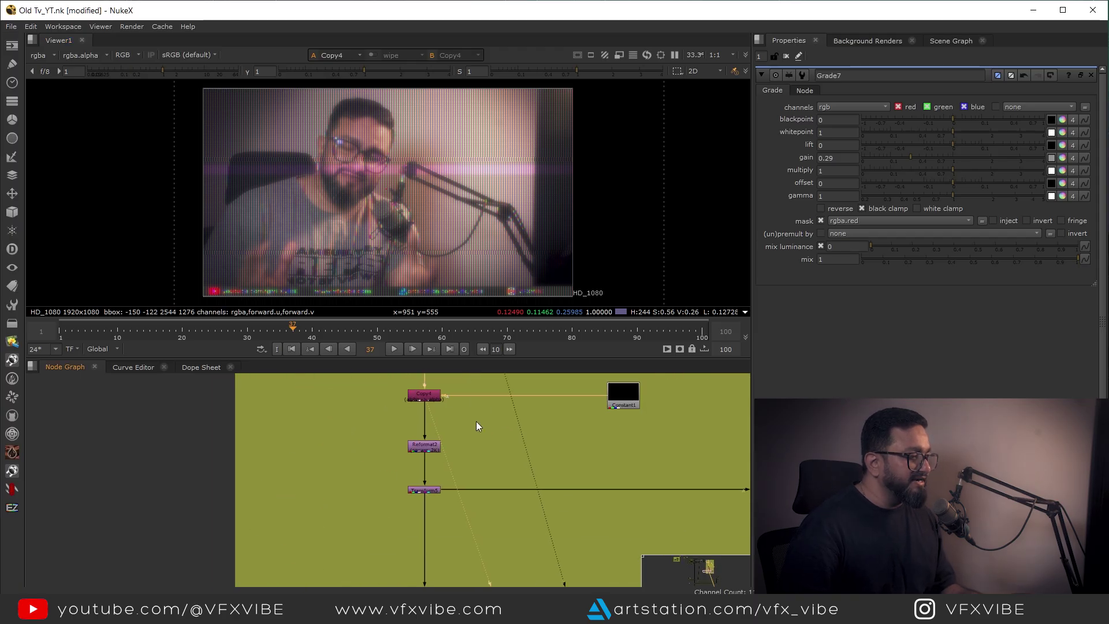
Step: Display the Reformat2 node that converts the footage to the square_2K format
scroll(439, 448, "up", 2)
left_click_drag(484, 420, 273, 486)
key("1")
left_click(379, 376)
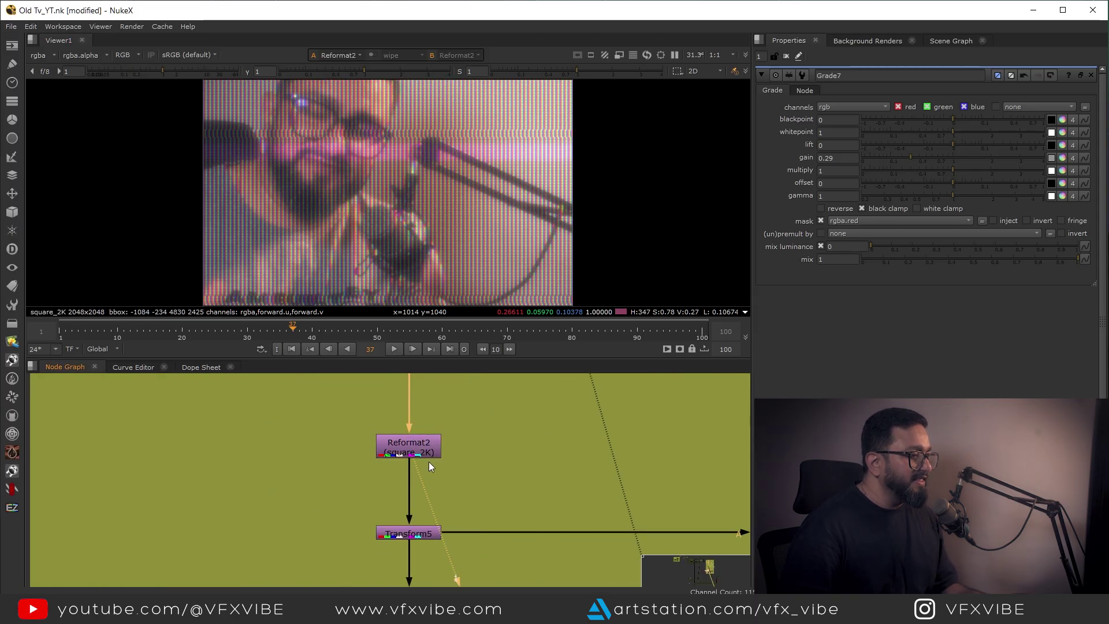
scroll(433, 462, "down", 4)
scroll(450, 455, "up", 4)
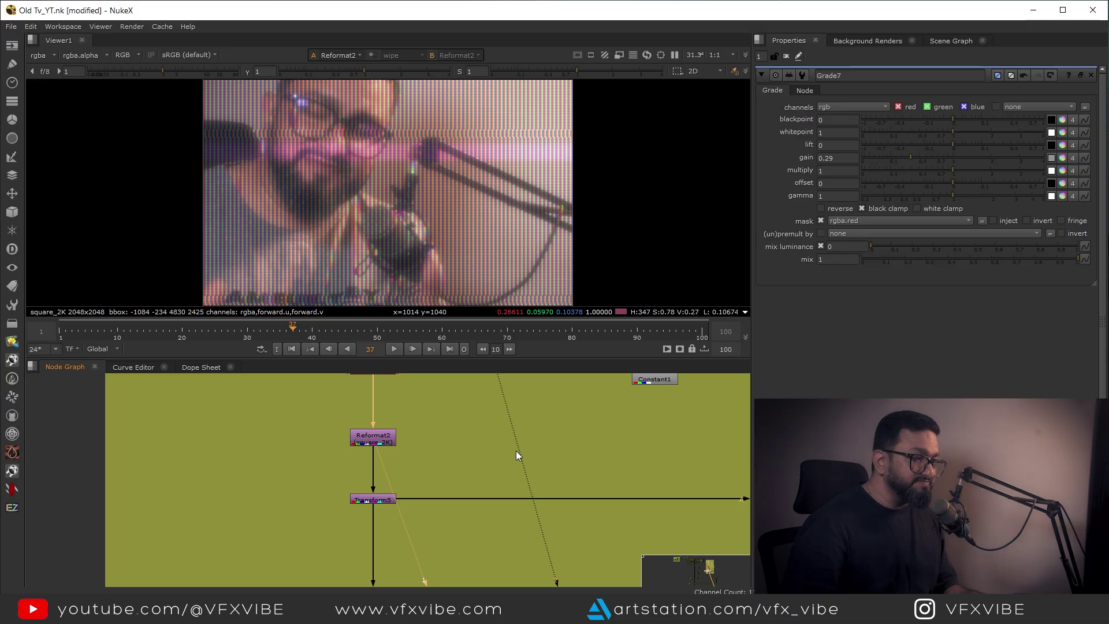
Step: Display Merge15 and examine how the footage lies over the TV's base colour texture
scroll(578, 469, "down", 3)
scroll(587, 493, "up", 3)
left_click_drag(644, 457, 498, 515)
key("1")
middle_click_drag(333, 175, 494, 307)
scroll(466, 179, "up", 3)
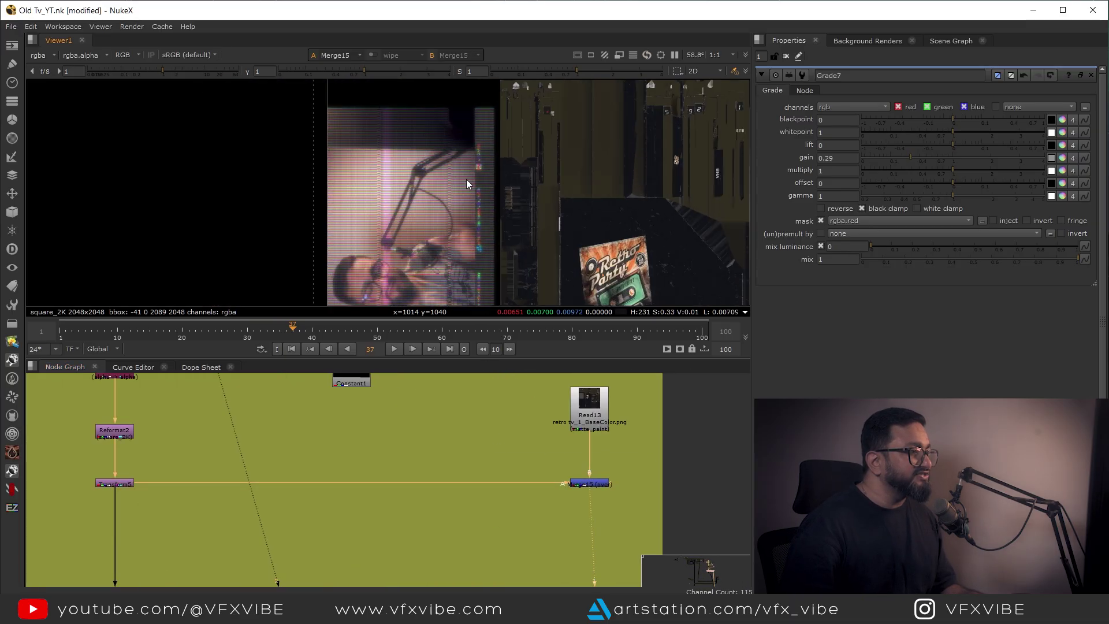
scroll(467, 203, "down", 3)
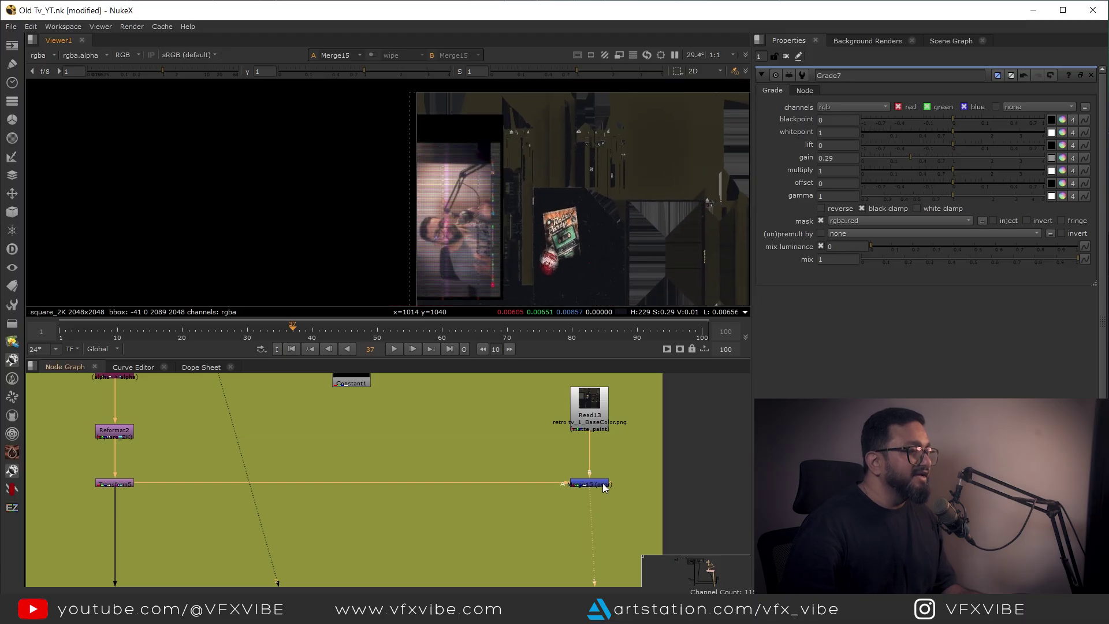
Step: Try a mix of 0.245 on Merge15 to compare the footage with the texture layout, and restore it to 1
key("Return")
left_click_drag(1034, 221, 904, 236)
middle_click_drag(502, 242, 529, 202)
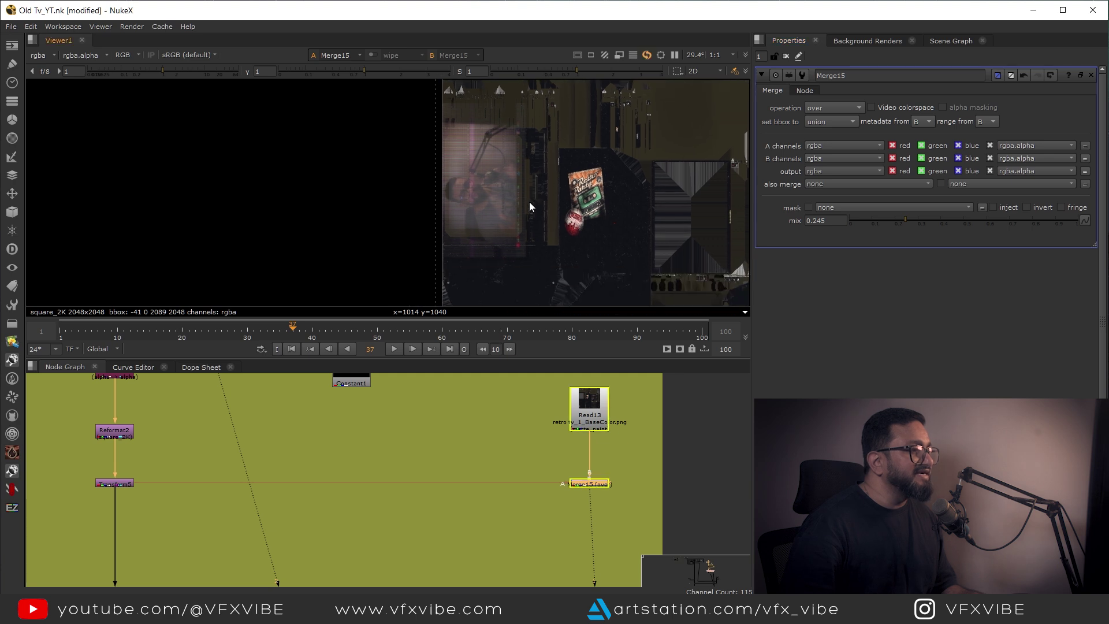
left_click_drag(921, 223, 1079, 245)
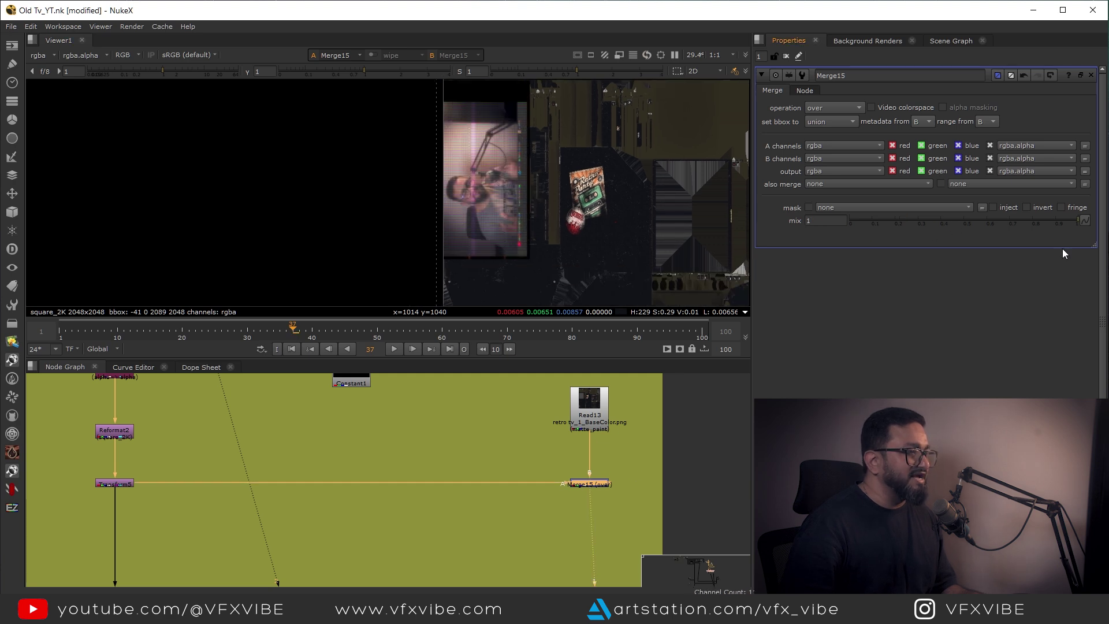
Step: Display Transform5 to view the positioned and rotated footage without the base colour texture
middle_click_drag(316, 508, 766, 441)
middle_click_drag(581, 478, 540, 517)
left_click_drag(580, 444, 371, 508)
key("1")
scroll(571, 505, "down", 6)
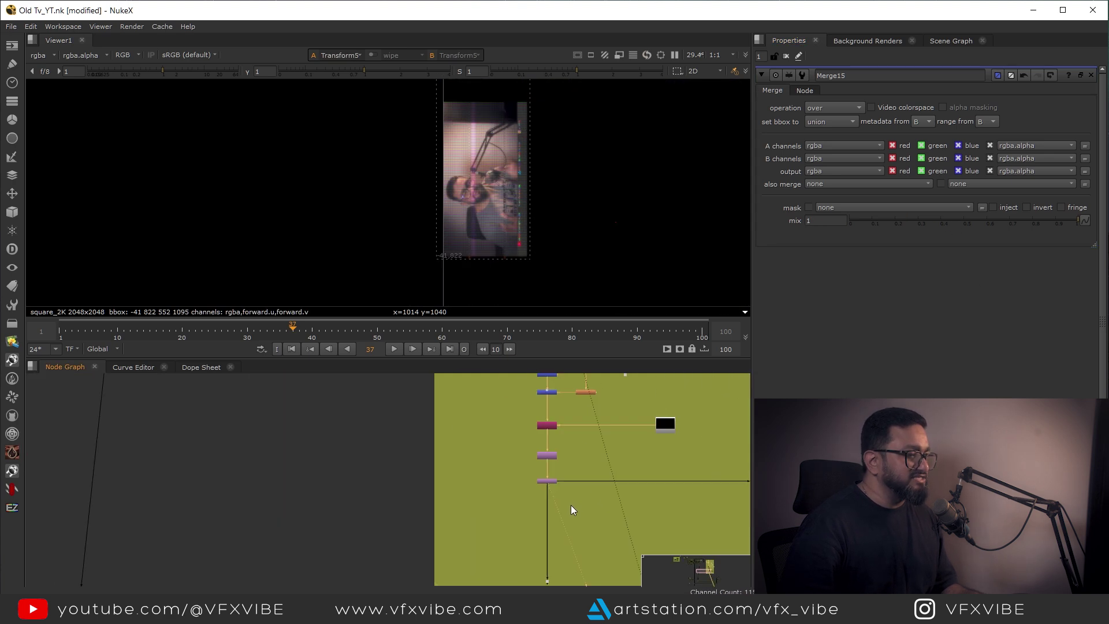
Step: Add an STMap node in the empty area beside the Distortion and CRT Effect section
middle_click_drag(569, 530, 629, 487)
scroll(535, 502, "down", 5)
scroll(518, 493, "up", 3)
middle_click_drag(520, 466, 504, 567)
scroll(491, 424, "up", 5)
key("Tab")
type("stmap")
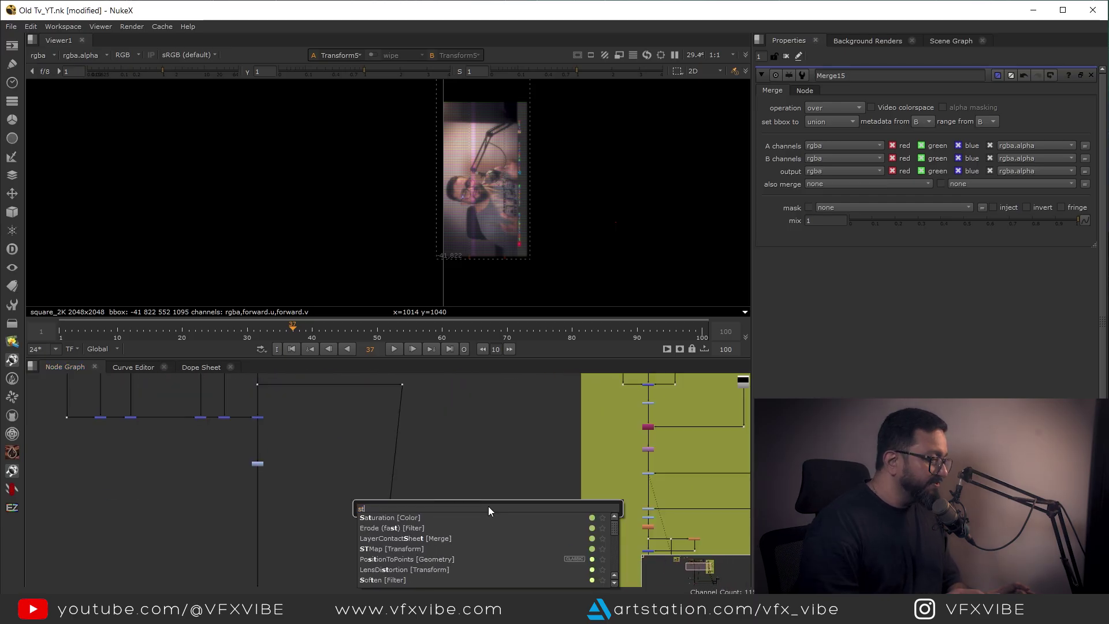
key("Return")
Step: Display the UV pass from Shuffle16, connect it to the new STMap's stmap input, and place the STMap further down
scroll(511, 520, "up", 5)
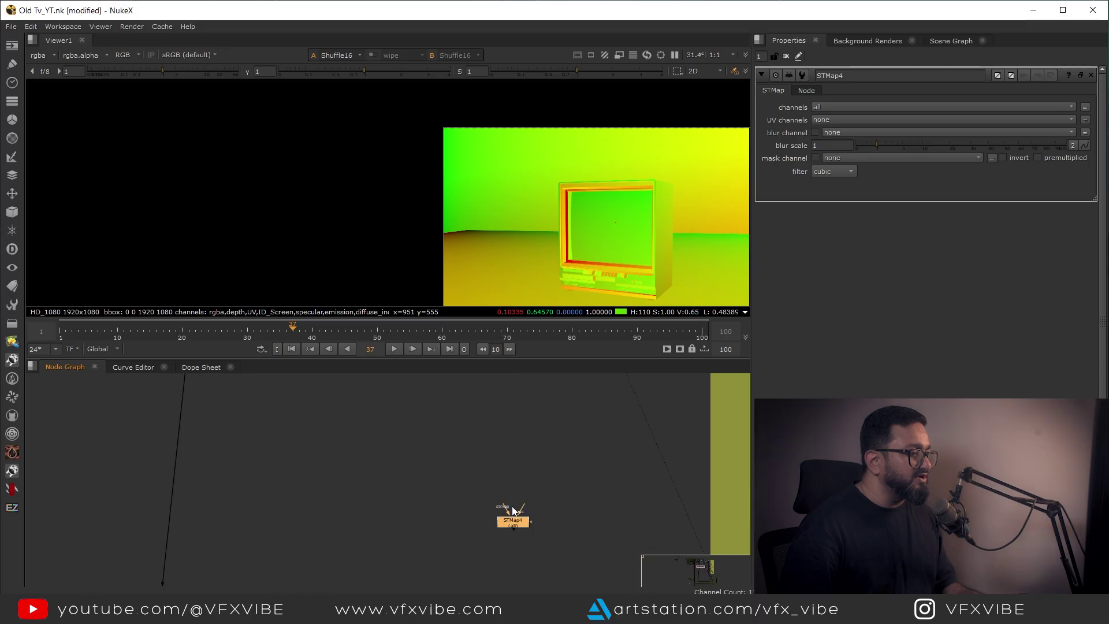
left_click_drag(511, 503, 543, 413)
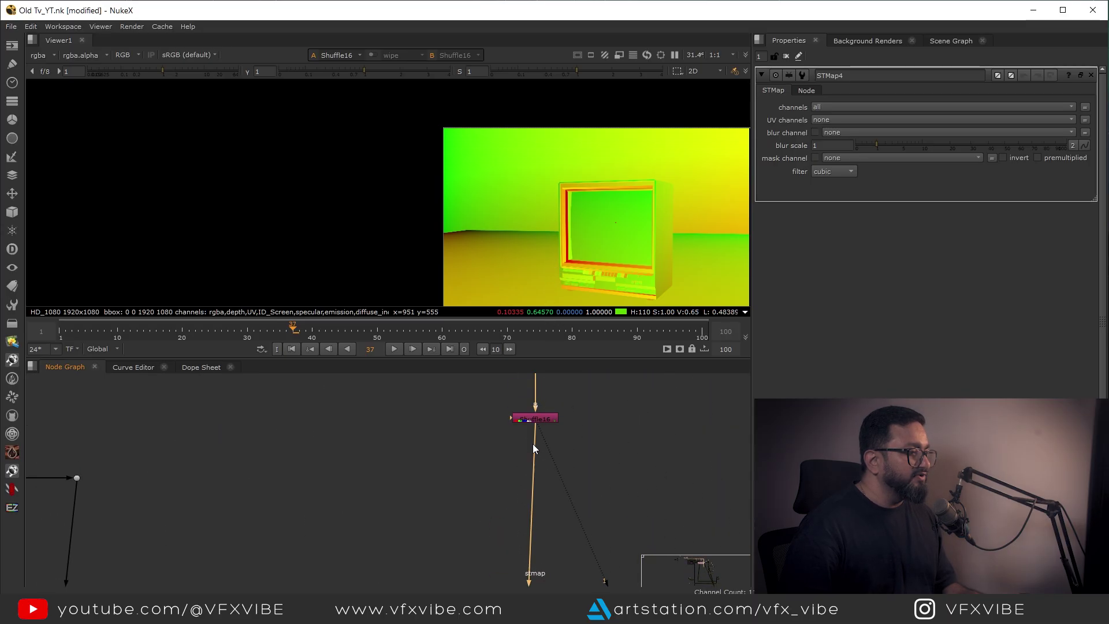
scroll(533, 443, "down", 4)
left_click_drag(458, 500, 466, 592)
middle_click_drag(491, 558, 485, 428)
scroll(484, 431, "up", 3)
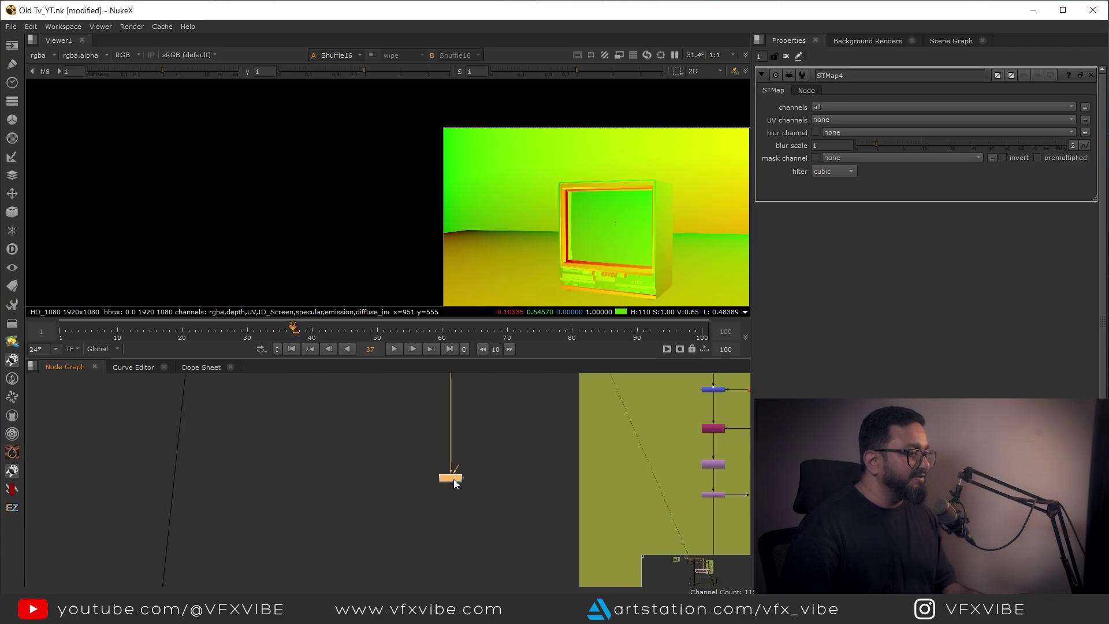
middle_click_drag(454, 567, 445, 466)
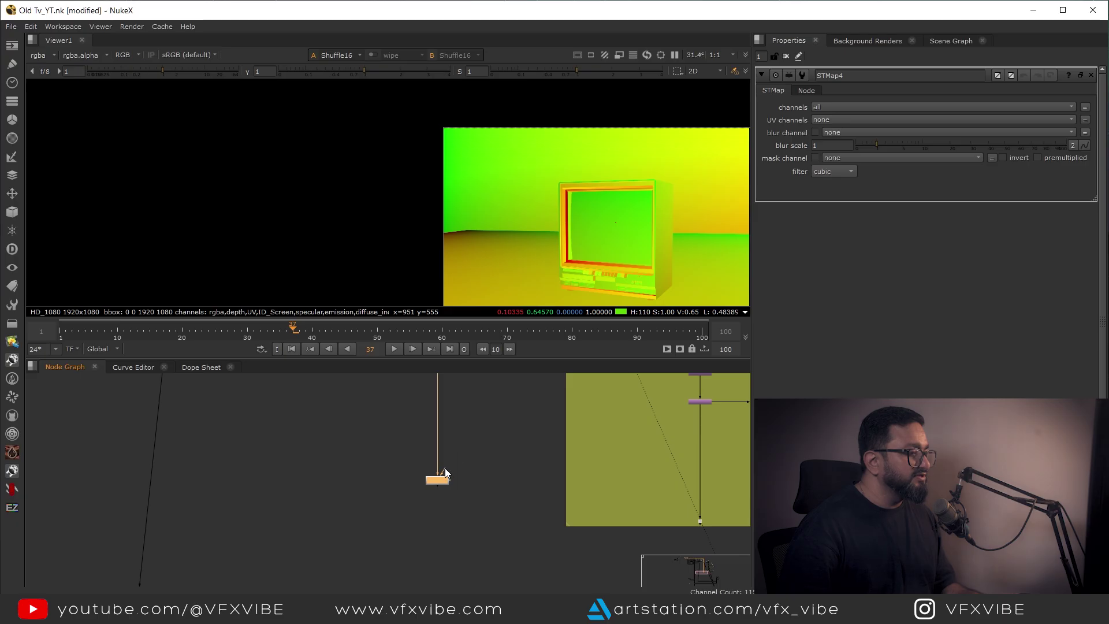
Step: Connect the STMap's source input to the dot below Transform5, align the node with it, and display the result fitted
left_click(700, 522)
left_click_drag(435, 482, 447, 518)
key("1")
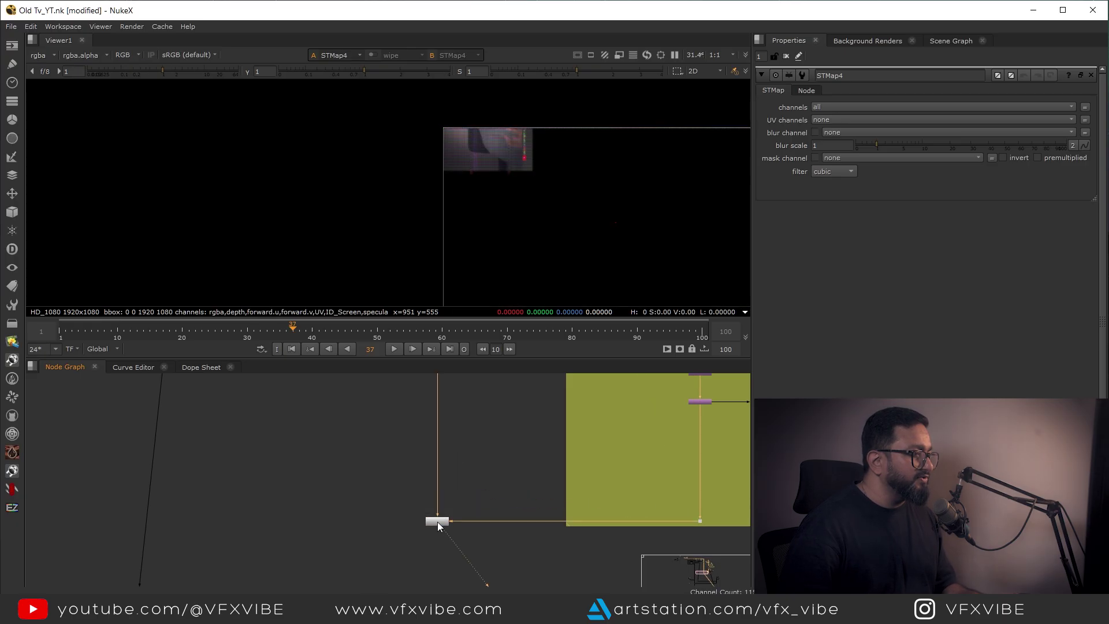
key("f")
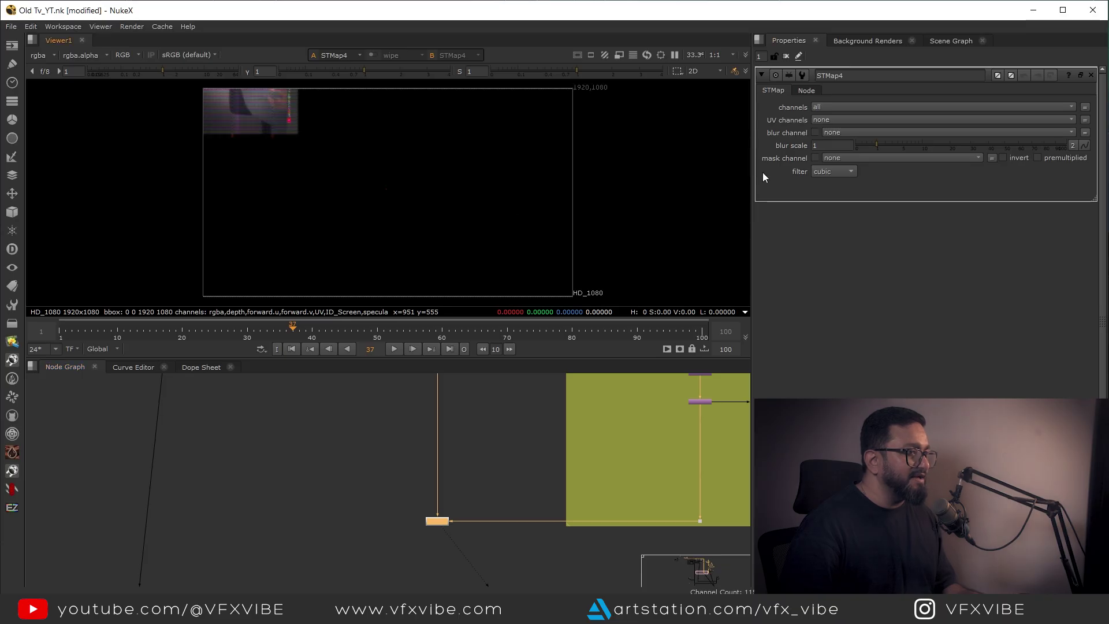
Step: Set the STMap's UV channels to rgba and inspect the footage mapped onto the TV screen
left_click(820, 120)
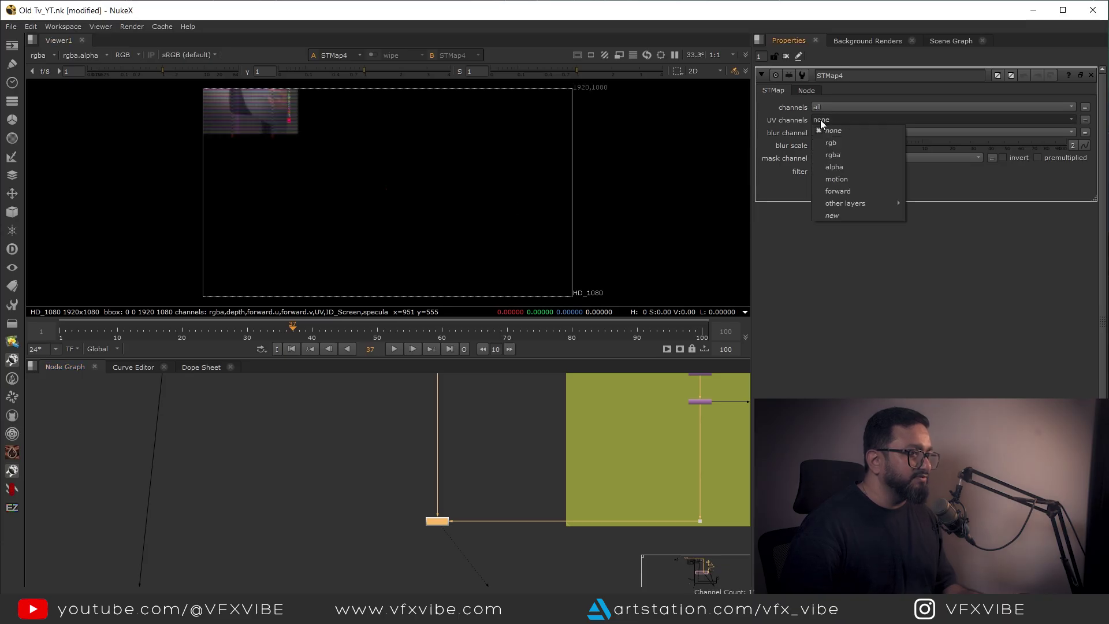
left_click(837, 155)
scroll(403, 221, "up", 6)
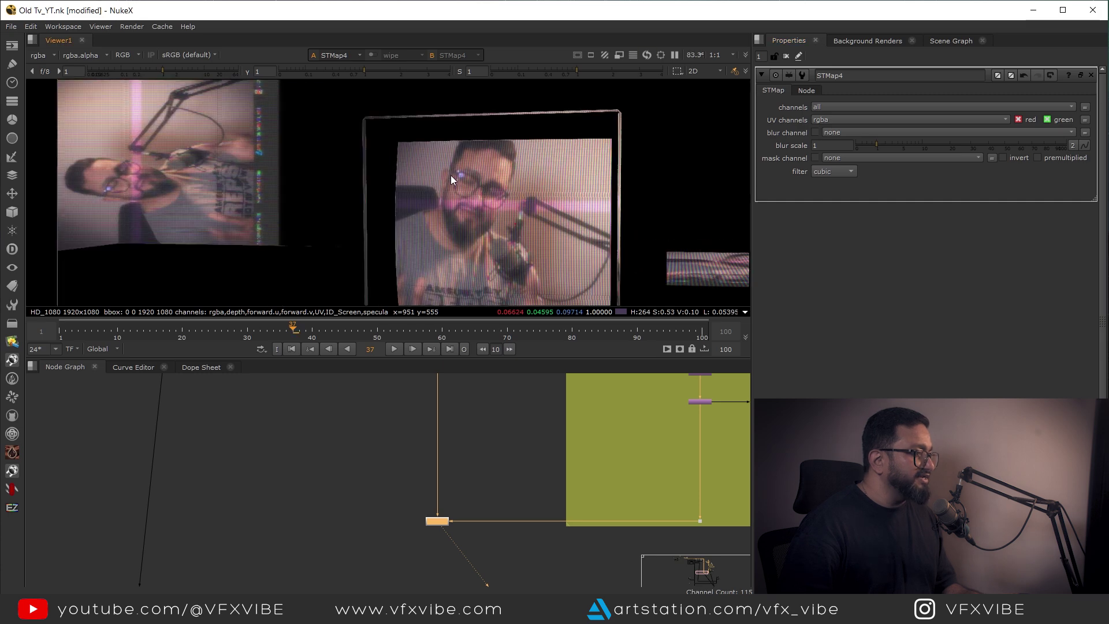
scroll(386, 130, "down", 2)
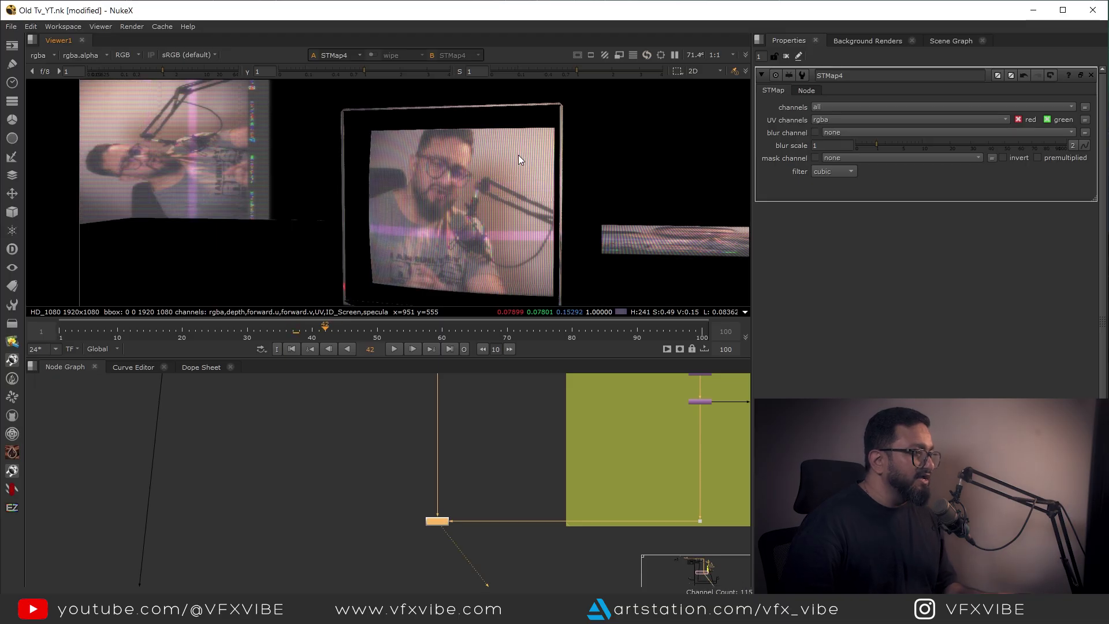
scroll(519, 155, "up", 5)
scroll(435, 499, "down", 3)
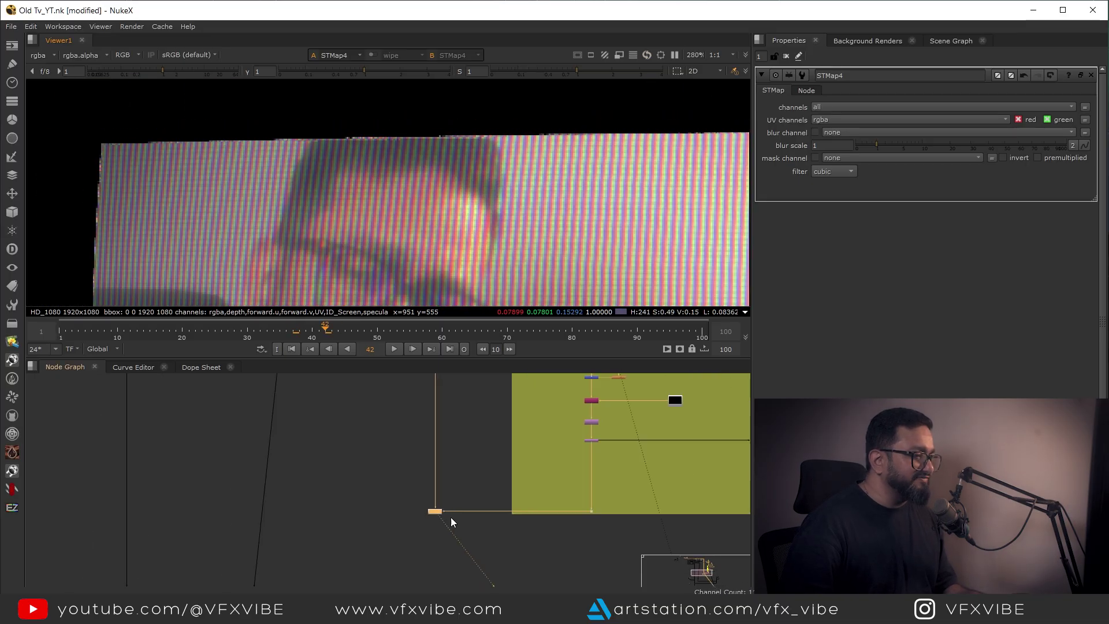
Step: Add a Transform node below STMap4
middle_click_drag(437, 531, 452, 487)
left_click(452, 496)
scroll(442, 494, "up", 2)
key("t")
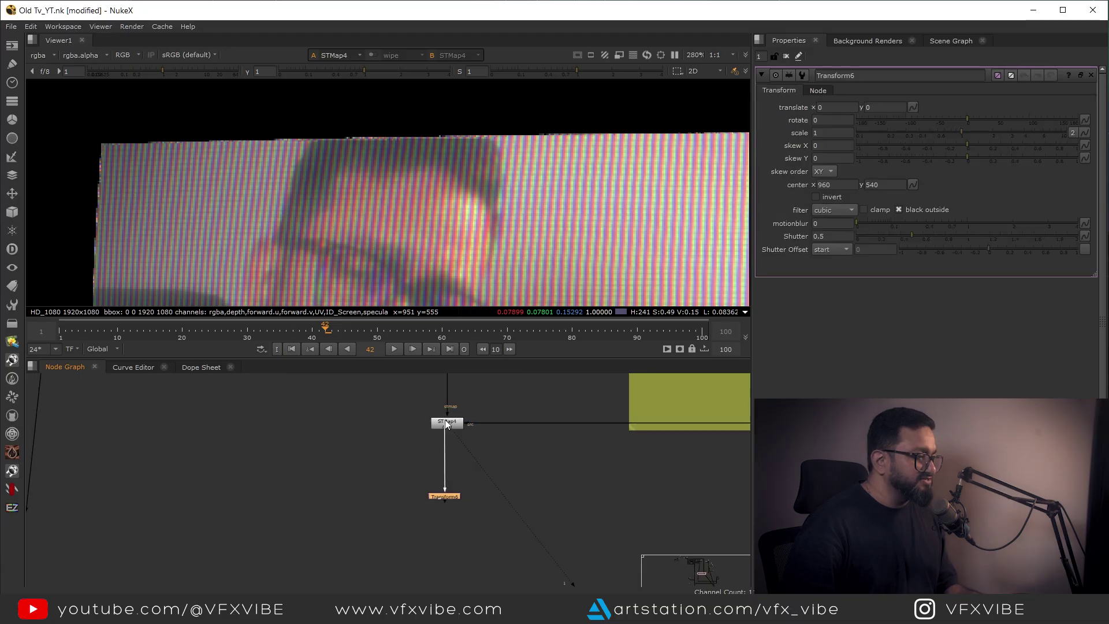
Step: Display the new Transform below STMap4 and set its scale to 1.05
key("1")
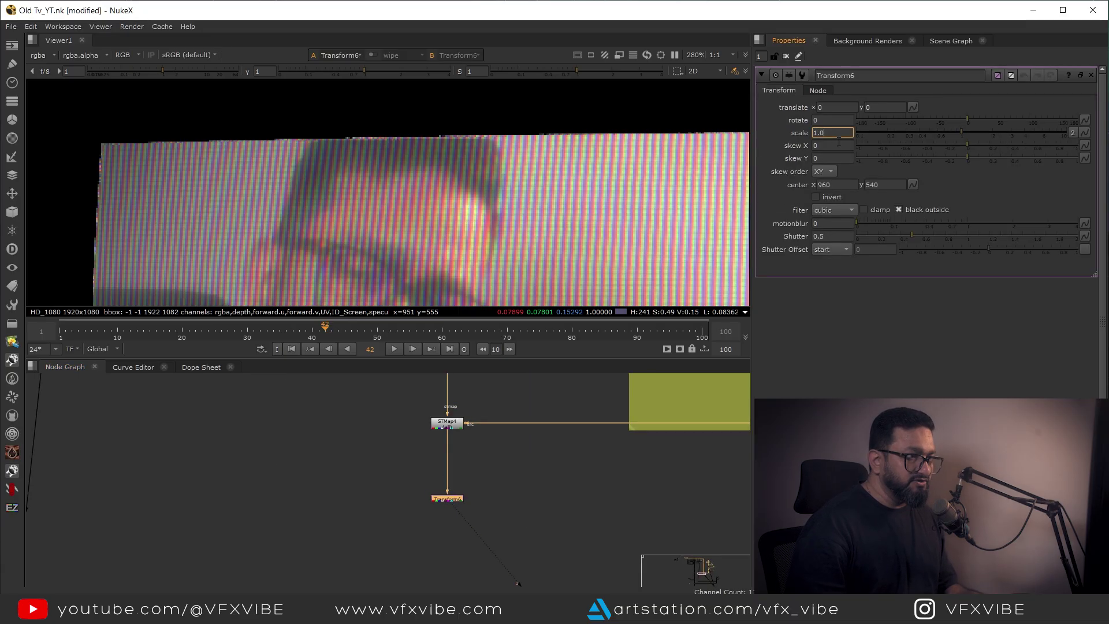
type("1.05")
key("Return")
Step: Display the TV screen's ID pass at Dot23
scroll(460, 502, "down", 8)
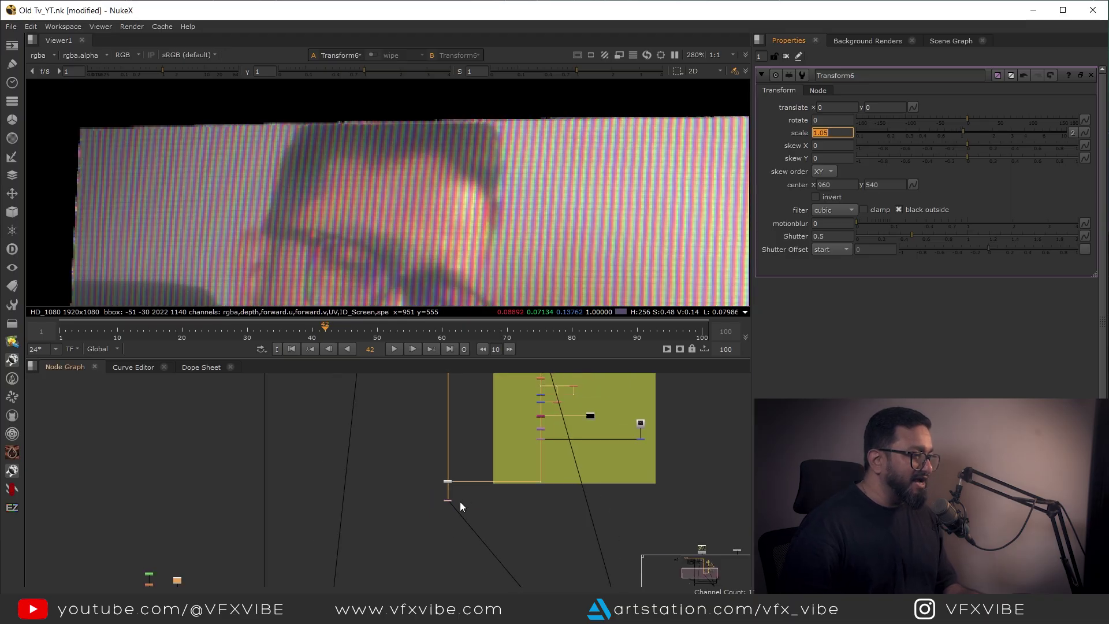
left_click(465, 441)
key("1")
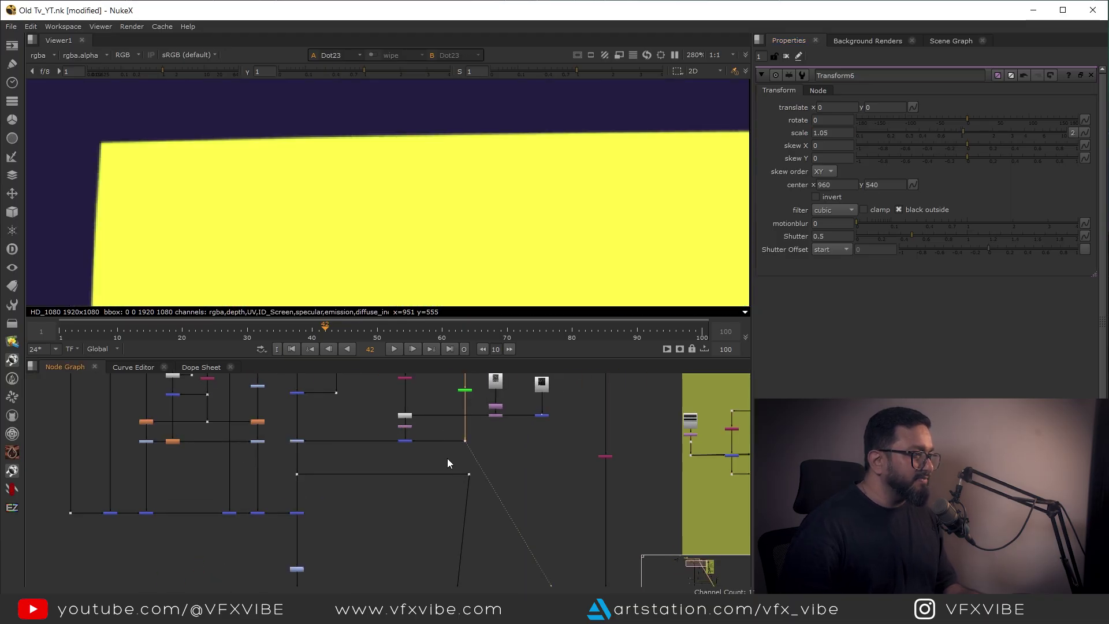
Step: Add a Merge below the Transform, connect its A input to Dot23 through a corner dot, and display the result
scroll(485, 508, "down", 6)
mouse_move(501, 492)
middle_mouse_down()
mouse_move(470, 404)
mouse_move(497, 486)
middle_mouse_up()
scroll(484, 453, "up", 4)
scroll(474, 491, "up", 4)
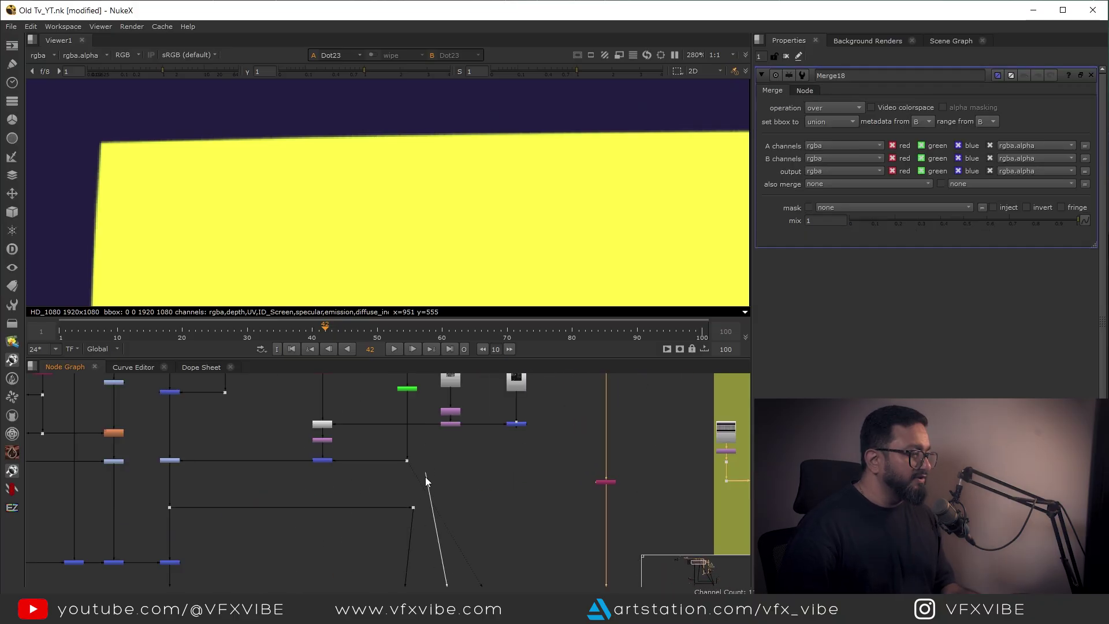
left_click_drag(425, 476, 410, 469)
scroll(481, 504, "up", 4)
left_click_drag(454, 428, 266, 503, "ctrl")
left_click(480, 505)
key("1")
left_click(481, 513)
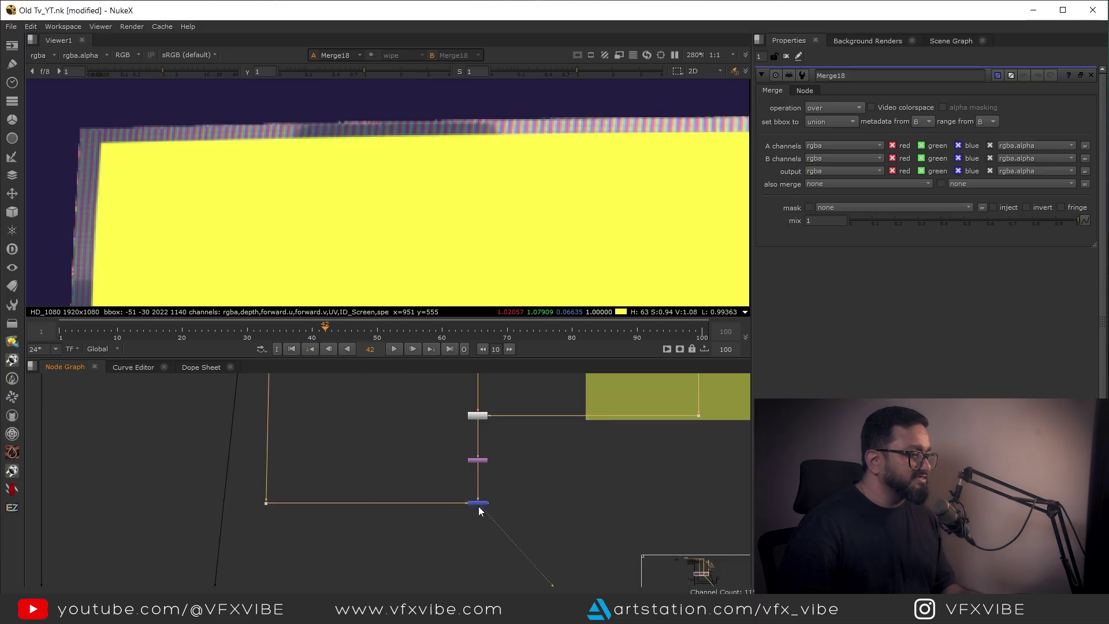
Step: Set the merge operation to mask and check the footage trimmed to the TV screen
left_click(836, 107)
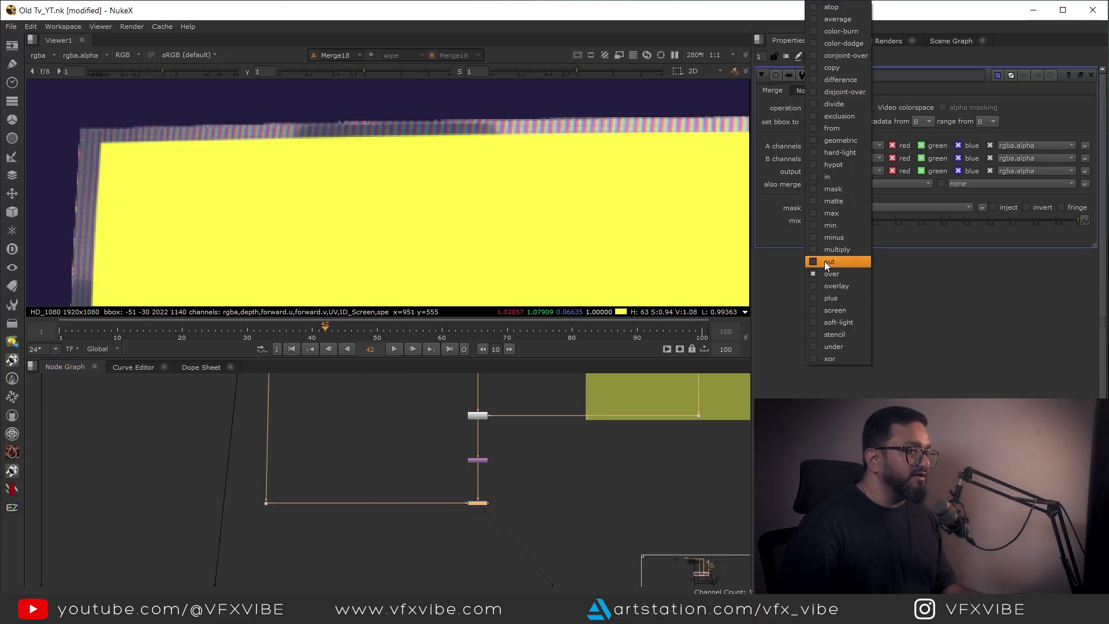
left_click(833, 188)
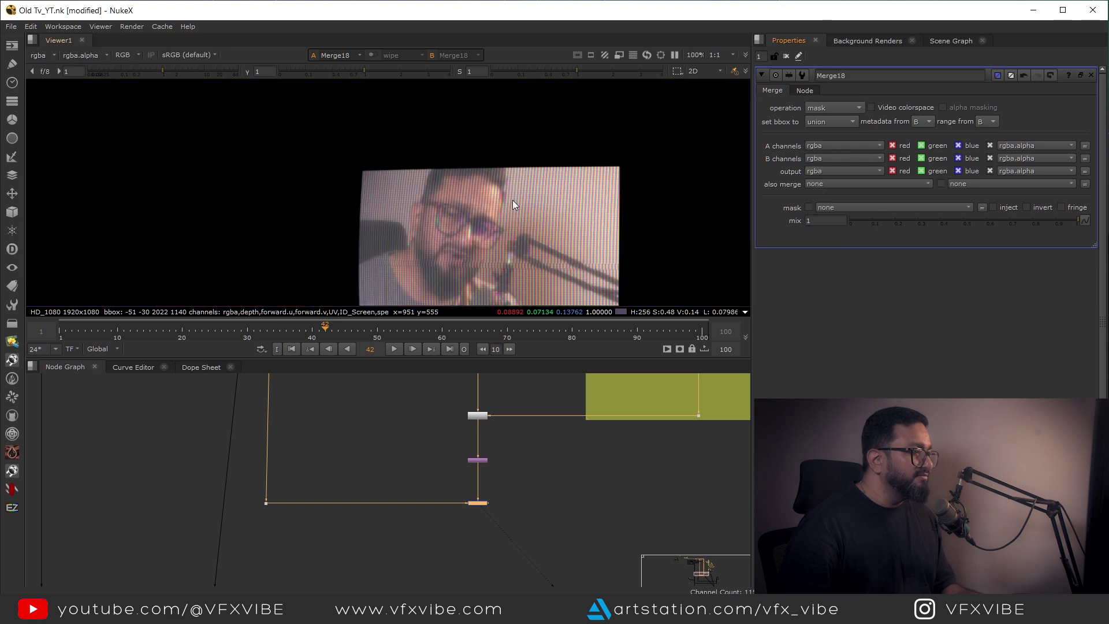
scroll(522, 207, "down", 3)
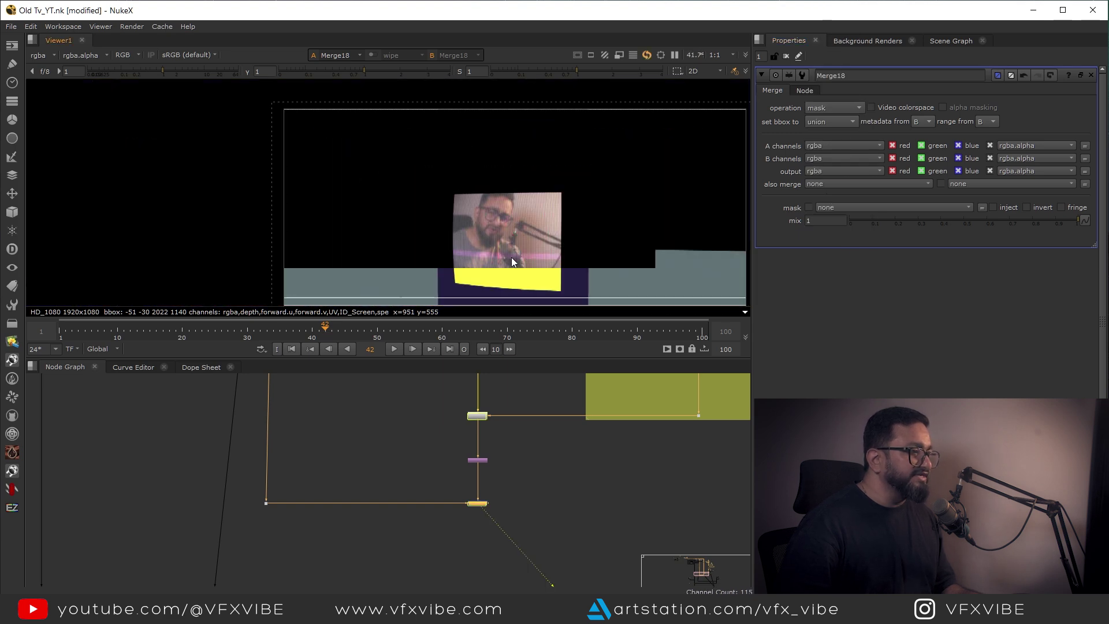
scroll(459, 533, "down", 3)
Step: Merge the masked footage over the TV render in the main pipe, route the connection through a corner dot, and display it
scroll(508, 479, "up", 3)
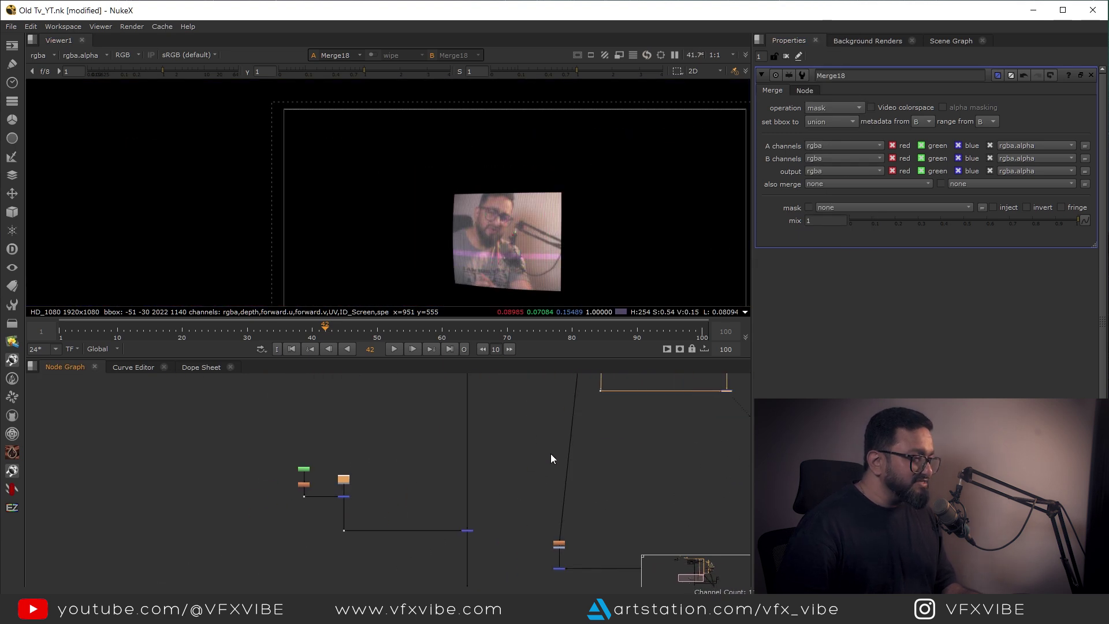
key("m")
left_click_drag(504, 439, 676, 491)
scroll(595, 524, "down", 4)
middle_click_drag(595, 525, 610, 448)
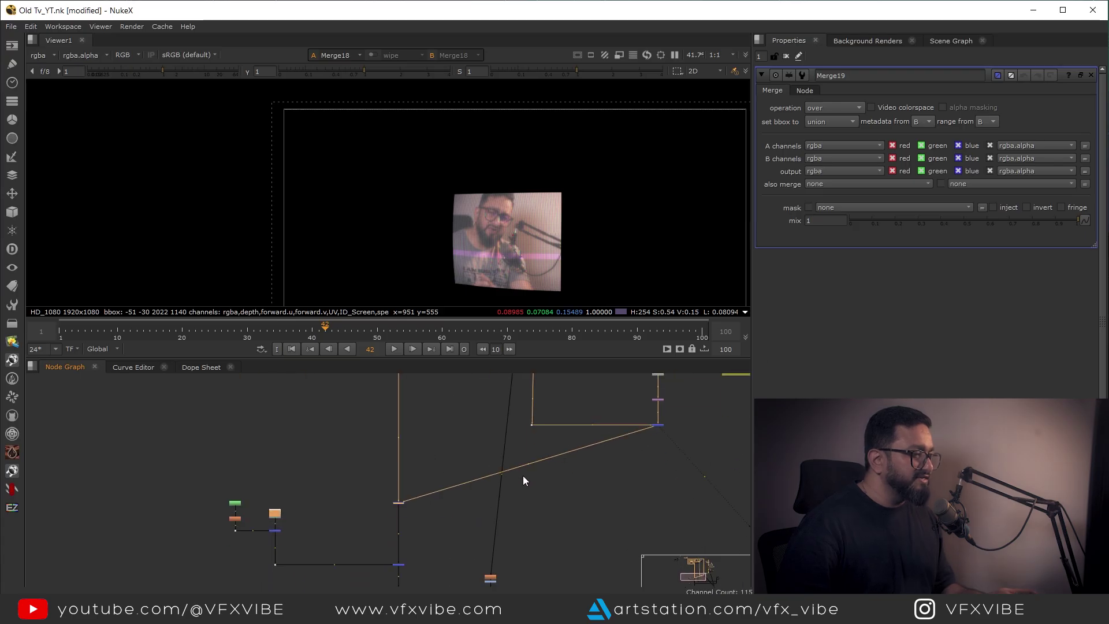
left_click_drag(528, 466, 658, 502, "ctrl")
key("1")
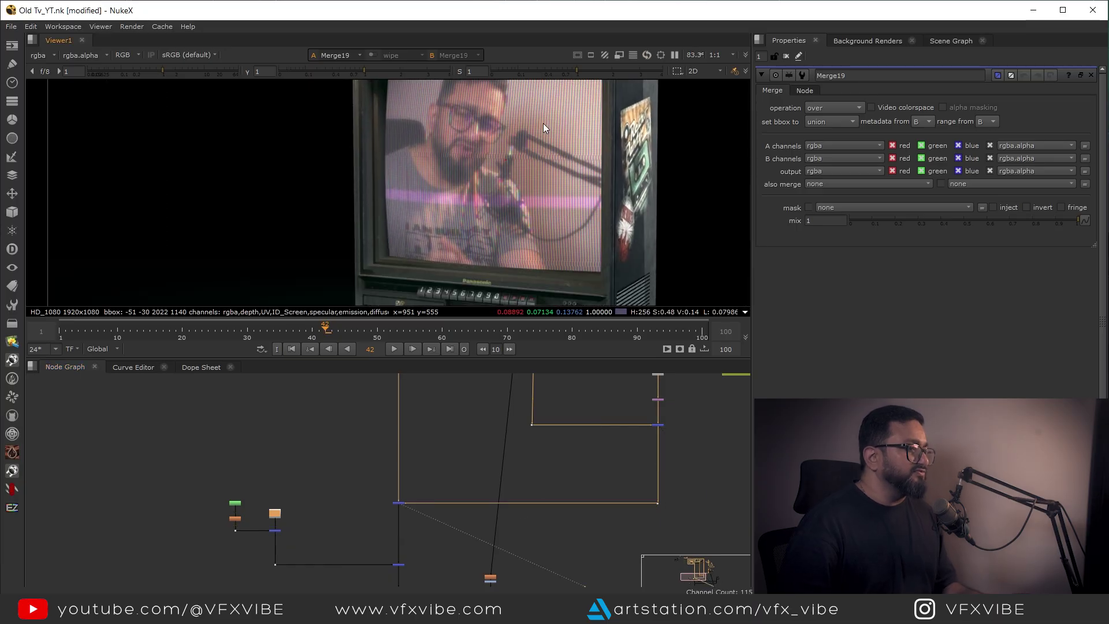
Step: Display Merge6 and inspect the footage on the TV within the background scene
scroll(457, 520, "down", 5)
middle_click_drag(450, 522, 467, 428)
scroll(465, 511, "up", 7)
left_click_drag(463, 428, 362, 467)
key("1")
scroll(497, 248, "down", 2)
scroll(497, 248, "up", 2)
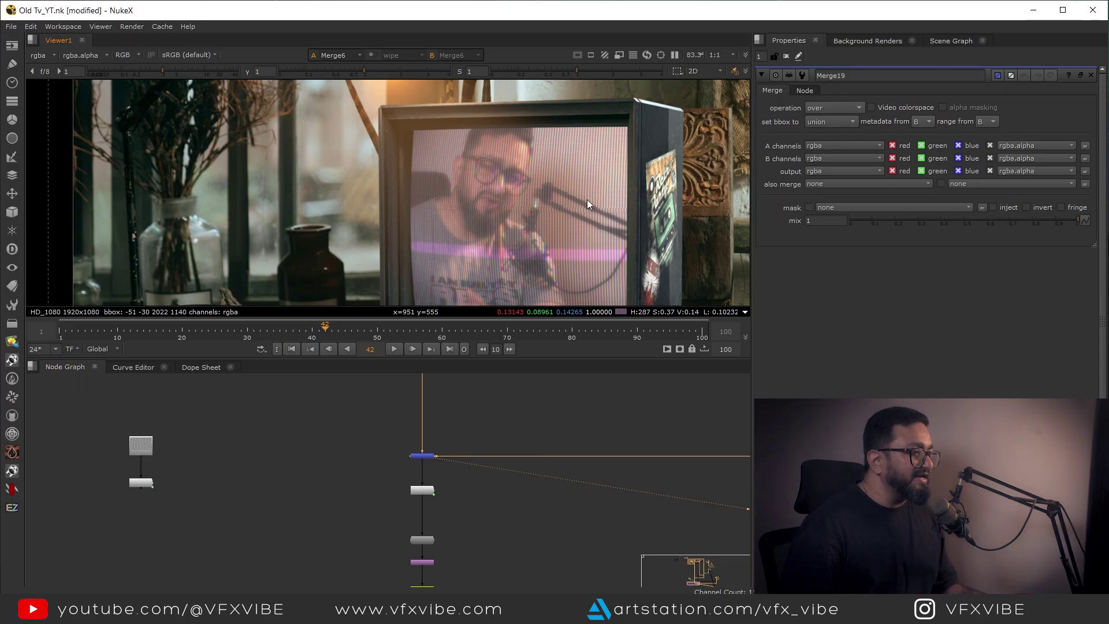
middle_click_drag(526, 234, 421, 154)
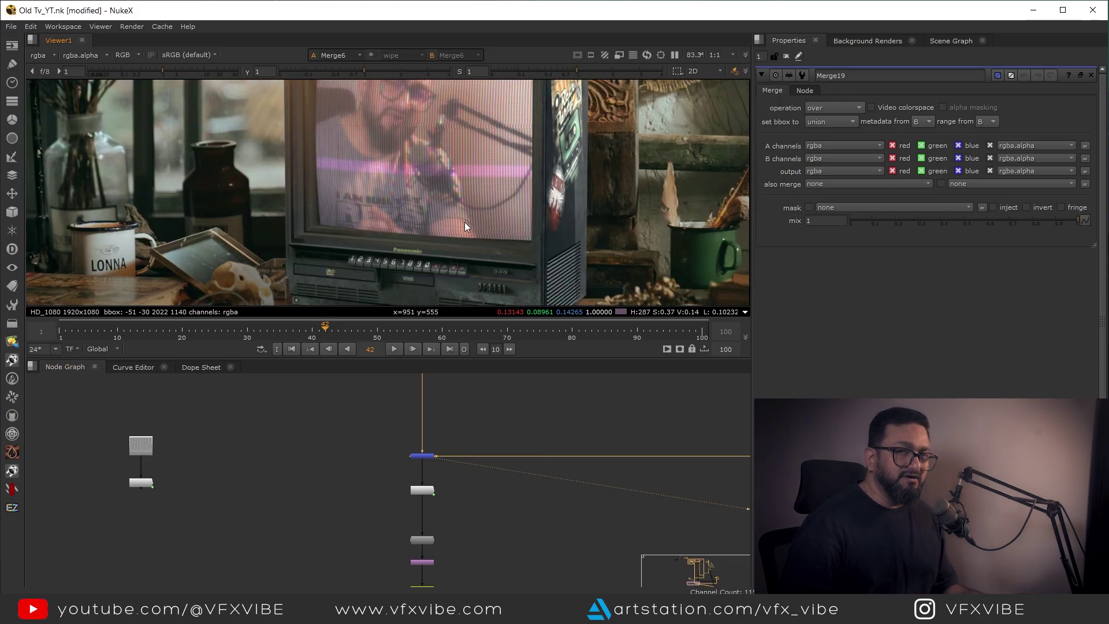
Step: Display Grade8 to examine the reflections on the TV screen
scroll(524, 511, "down", 8)
middle_click_drag(526, 377, 487, 501)
scroll(487, 501, "up", 1)
key("2")
middle_click_drag(493, 565, 484, 508)
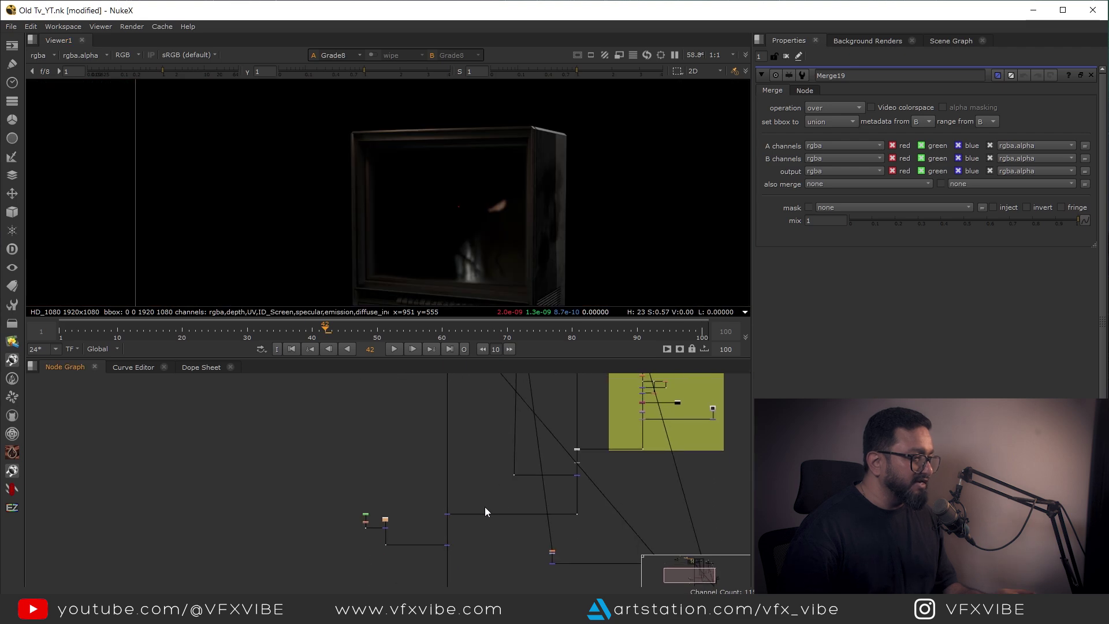
Step: Add another Merge and connect its input to the dot below Grade8 to bring in the screen reflections
scroll(473, 512, "up", 3)
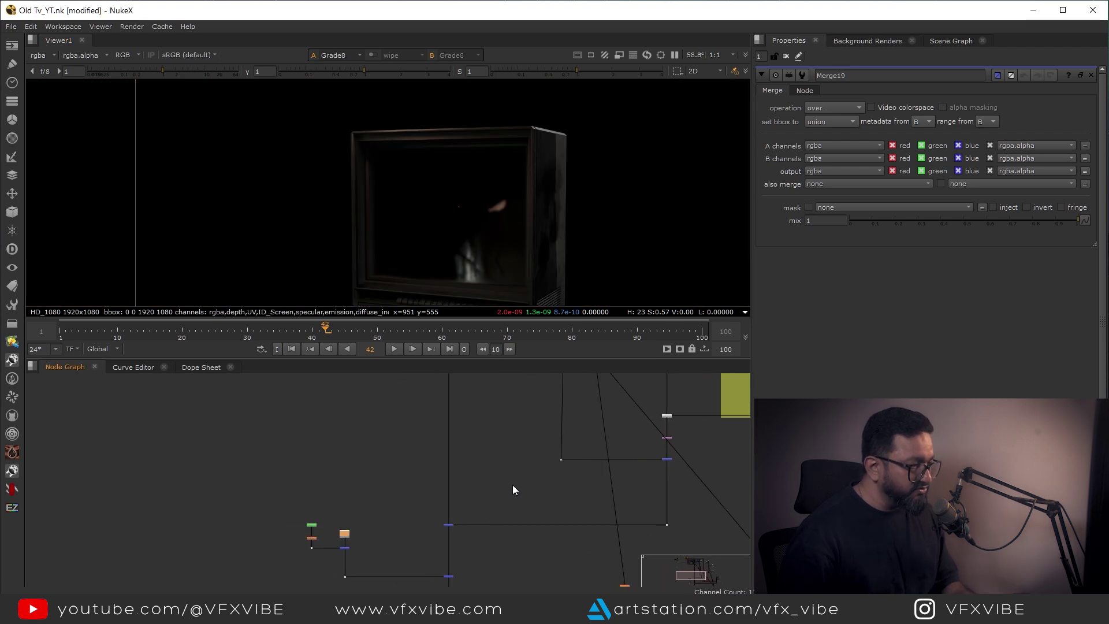
scroll(512, 484, "up", 3)
key("m")
left_click_drag(525, 476, 440, 477)
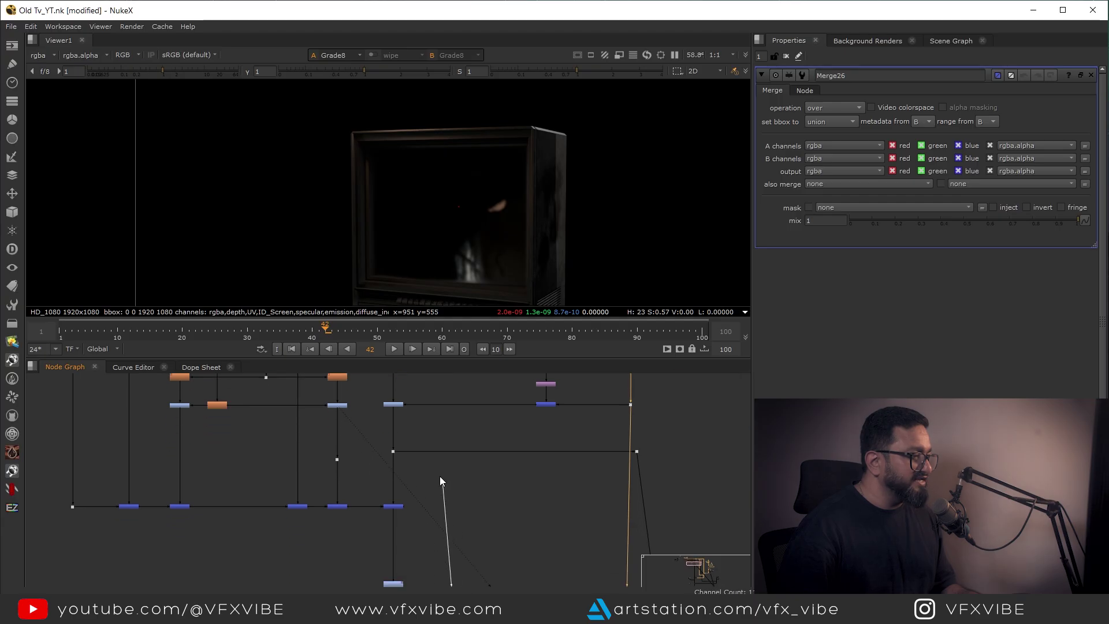
left_click_drag(339, 457, 335, 459)
scroll(369, 487, "down", 4)
middle_click_drag(416, 572, 435, 474)
scroll(445, 497, "down", 3)
mouse_move(457, 537)
middle_mouse_down()
mouse_move(460, 378)
mouse_move(485, 460)
middle_mouse_up()
scroll(463, 406, "up", 3)
Step: Display the merge results in turn to check the reflections over the screen footage
left_click(582, 470)
key("1")
scroll(458, 457, "up", 4)
mouse_move(476, 440)
left_mouse_down()
mouse_move(459, 474)
mouse_move(400, 499)
left_mouse_up()
key("1")
Step: Add a Grade node for the screen reflections and adjust its level
scroll(478, 262, "up", 6)
middle_click_drag(429, 461, 465, 497)
left_click(495, 455)
key("g")
left_click_drag(496, 454, 466, 463)
left_click_drag(953, 156, 1012, 162)
scroll(476, 218, "down", 4)
middle_click_drag(476, 218, 576, 178)
Step: Display the nodes further down the pipe and inspect the full composite
middle_click_drag(400, 518, 439, 471)
left_click(416, 476)
key("1")
middle_click_drag(462, 555, 492, 420)
scroll(496, 504, "down", 3)
middle_click_drag(496, 504, 516, 417)
left_click(489, 509)
key("1")
scroll(553, 269, "down", 4)
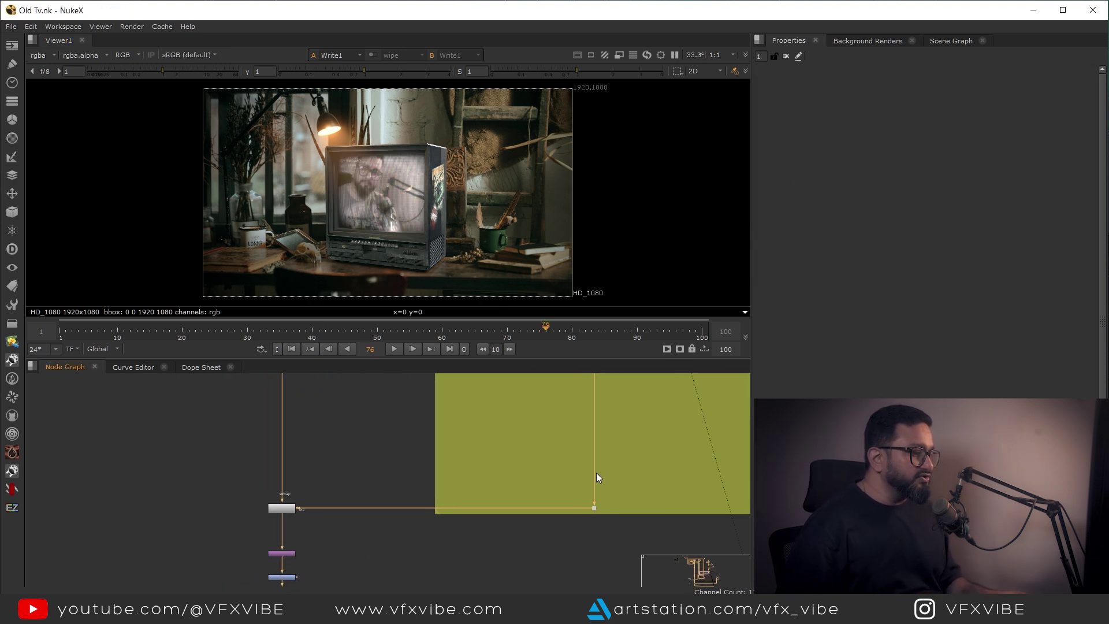
Step: Display the dot feeding the footage to the STMap, followed by the STMap result itself
left_click_drag(634, 471, 543, 507)
key("1")
middle_click_drag(260, 214, 397, 299)
middle_click_drag(403, 528, 554, 450)
scroll(476, 414, "up", 3)
left_click_drag(508, 407, 307, 487)
key("1")
Step: Display Transform6 and Saturation1 in turn to review the scaled and desaturated footage
middle_click_drag(415, 514, 500, 446)
scroll(501, 449, "up", 4)
left_click(501, 450)
key("1")
middle_click_drag(490, 528, 501, 463)
left_click(501, 468)
key("1")
middle_click_drag(558, 267, 562, 193)
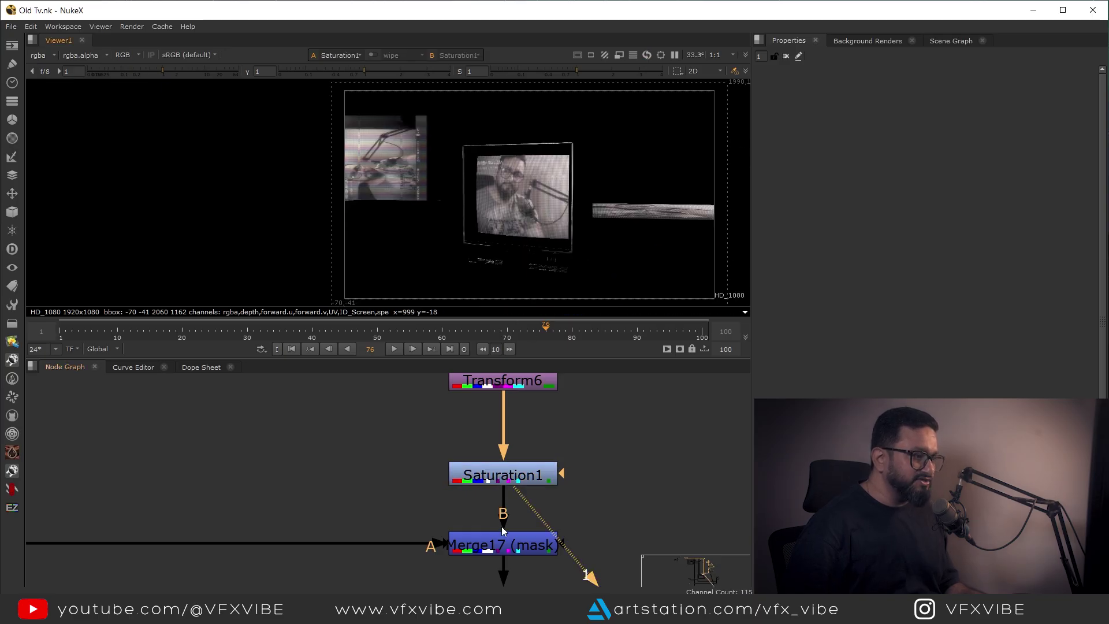
Step: Display Merge17 and Grade12 in turn to review the masked and graded screen footage
middle_click_drag(501, 526, 502, 472)
left_click(522, 498)
key("1")
scroll(503, 520, "down", 5)
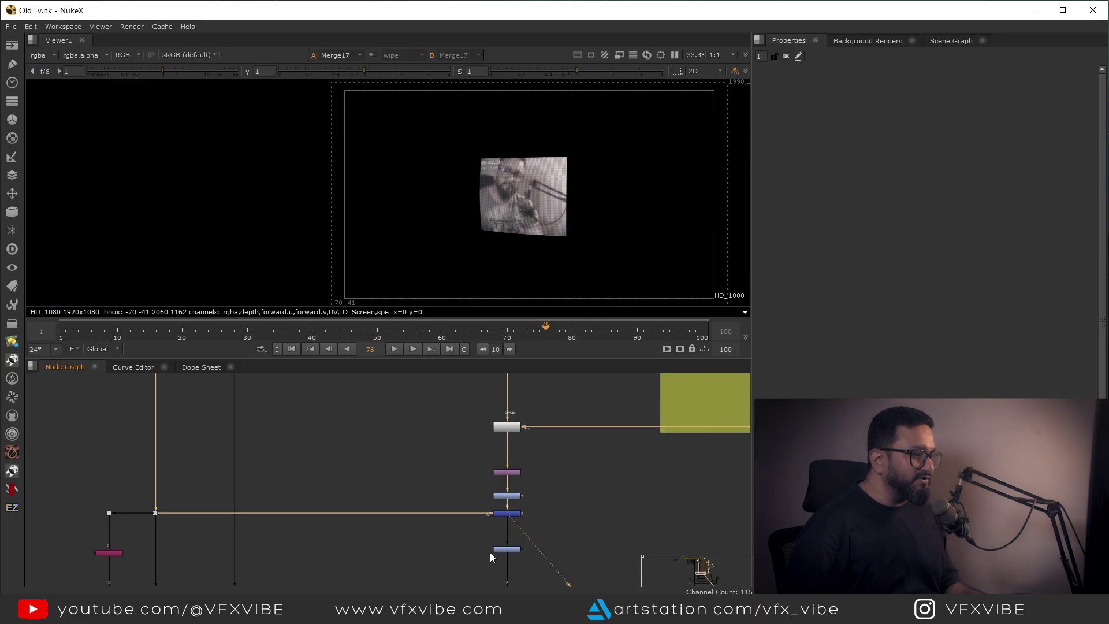
scroll(490, 552, "up", 5)
left_click_drag(413, 475, 607, 553)
key("1")
left_click(604, 546)
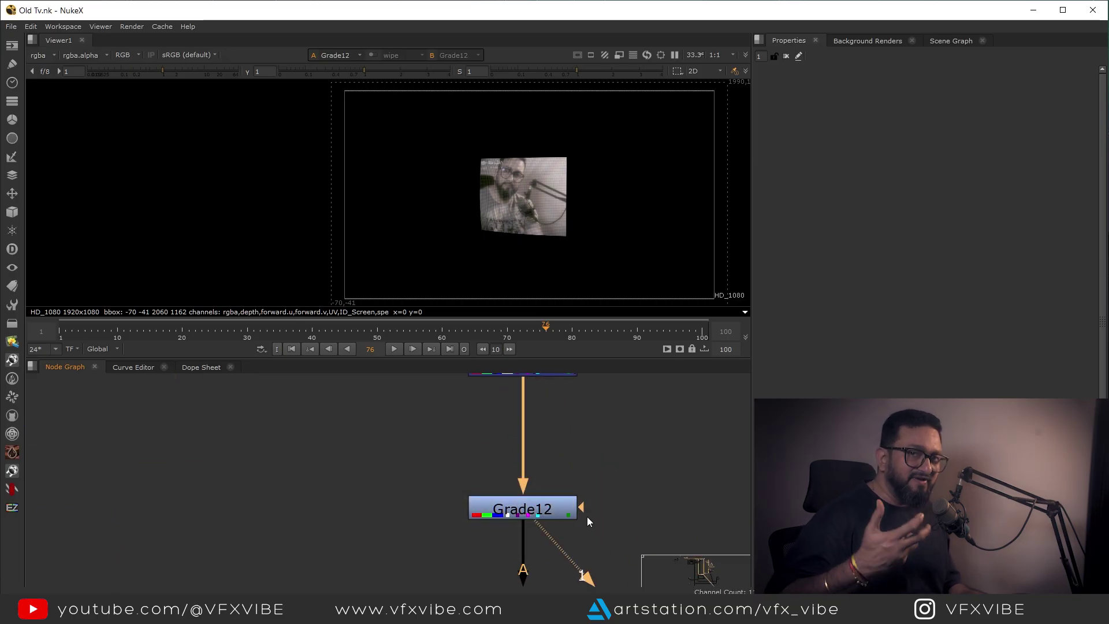
Step: Display Merge19 to review the footage multiplied with the screen texture
scroll(594, 521, "down", 4)
scroll(510, 480, "up", 2)
left_click_drag(465, 468, 590, 535)
key("1")
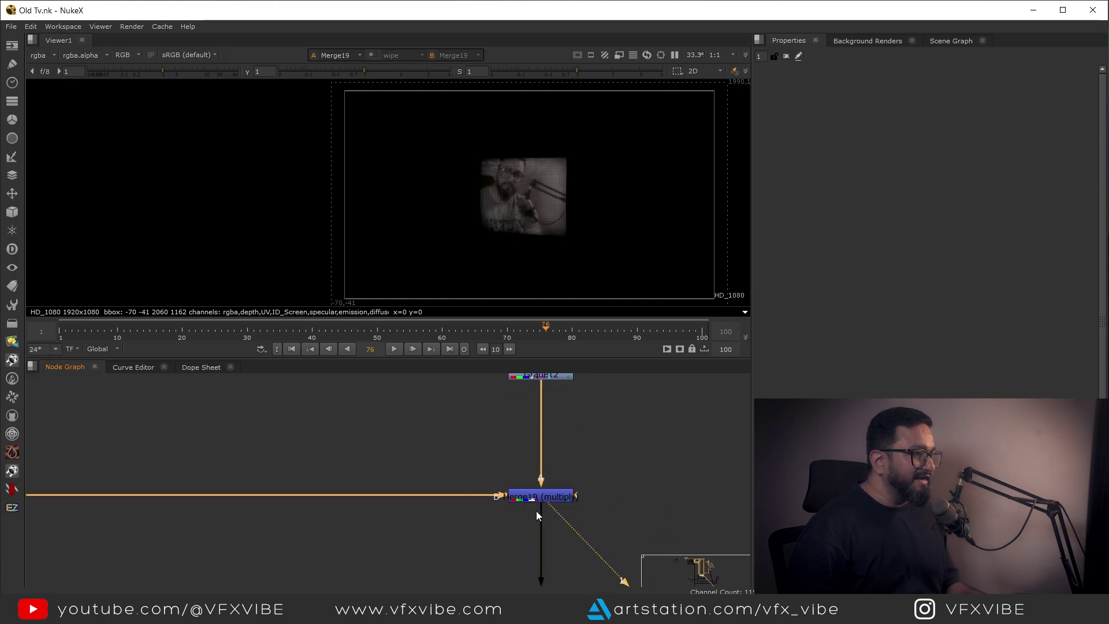
Step: Display Dot47 and examine the grunge texture on the TV screen up close
scroll(346, 472, "down", 5)
middle_click_drag(275, 496, 559, 555)
middle_click_drag(499, 433, 514, 546)
scroll(516, 540, "down", 5)
scroll(520, 460, "down", 4)
scroll(504, 497, "up", 2)
left_click(497, 507)
key("1")
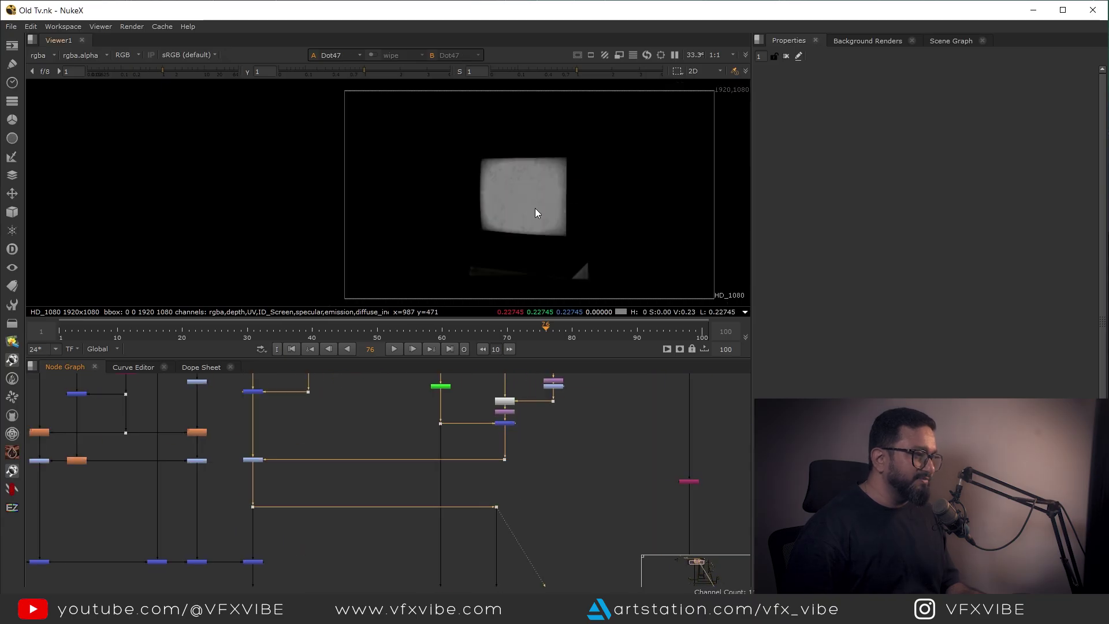
scroll(536, 211, "up", 5)
middle_click_drag(631, 237, 618, 138)
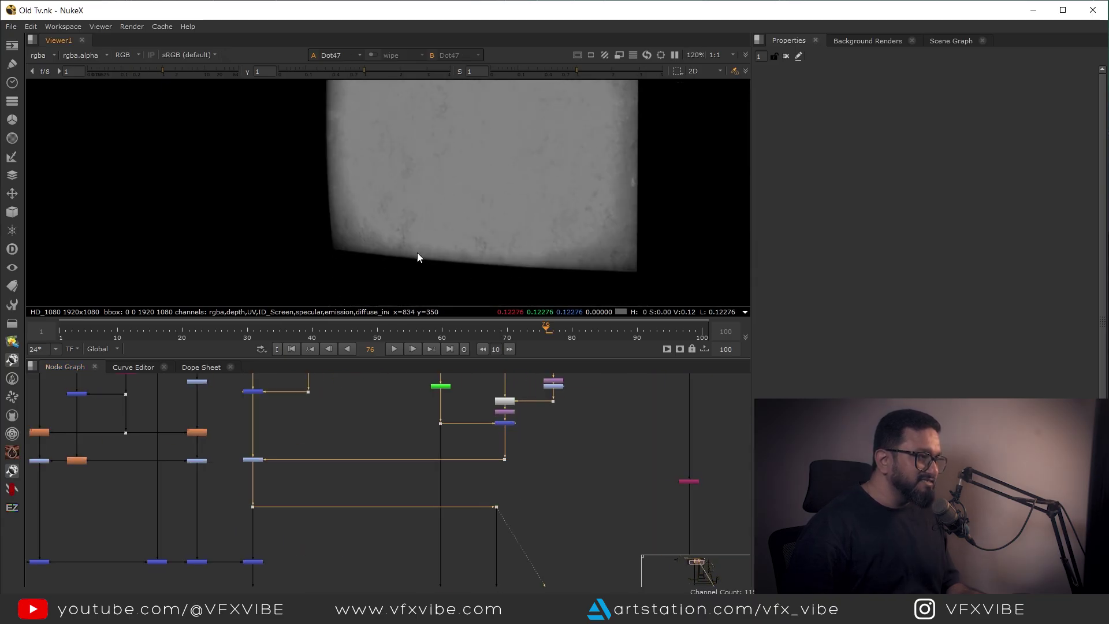
Step: Return to Merge19 and examine the grunge multiplied over the footage up close
scroll(545, 526, "down", 7)
middle_click_drag(546, 532, 505, 511)
scroll(497, 476, "up", 5)
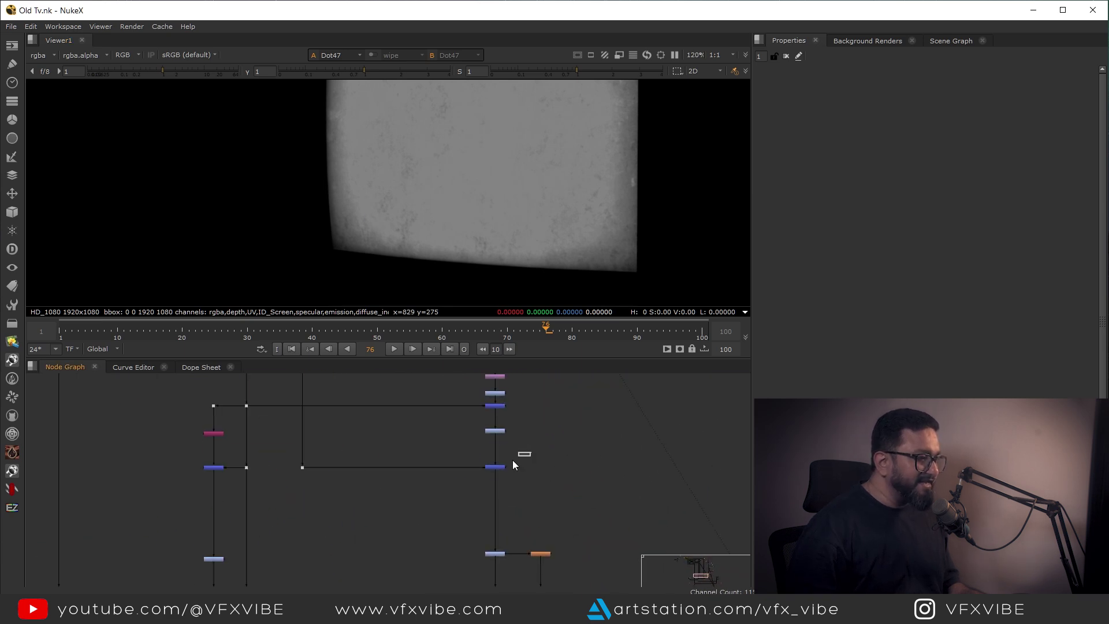
left_click(497, 466)
key("1")
scroll(520, 254, "up", 2)
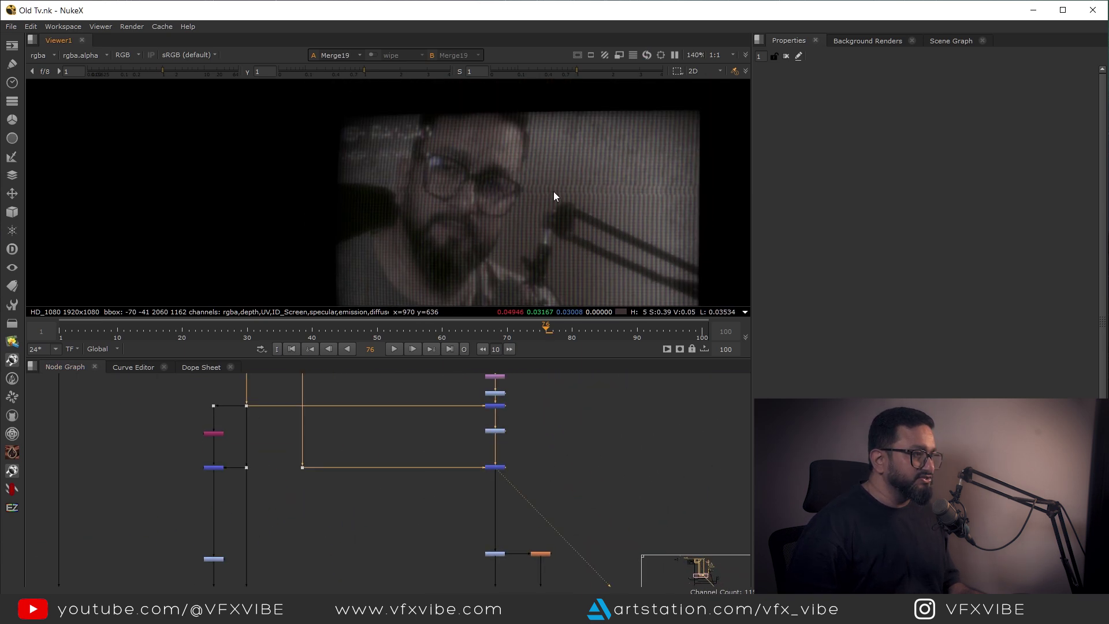
Step: Maximize the viewer and raise its gain to 3 to inspect the multiplied footage, restoring the viewer when done
key("space")
left_click_drag(207, 71, 238, 71)
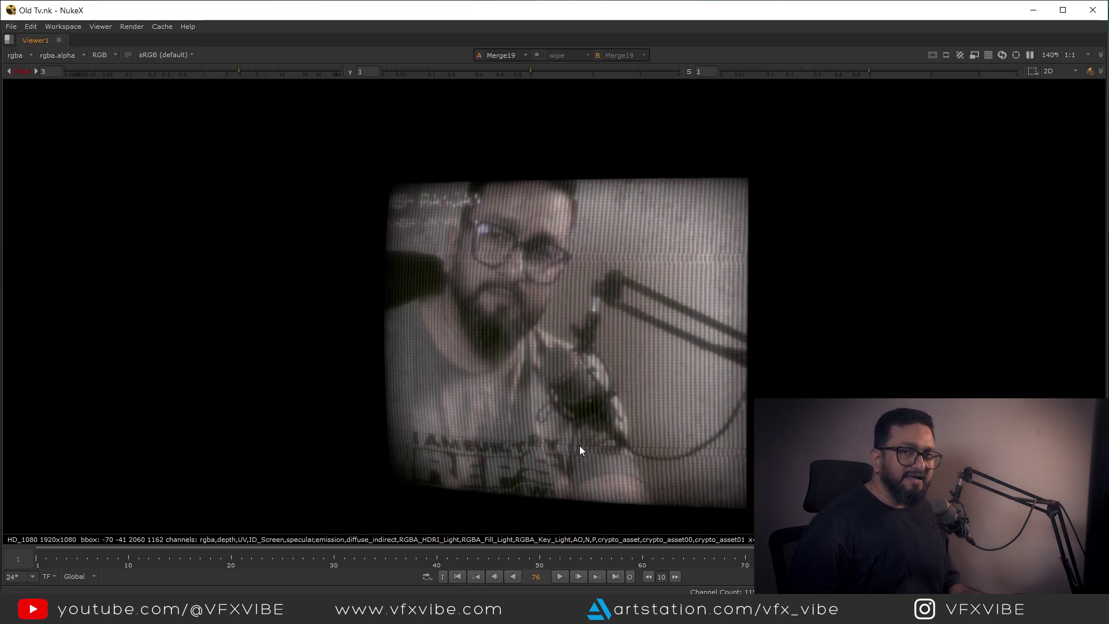
scroll(567, 335, "down", 6)
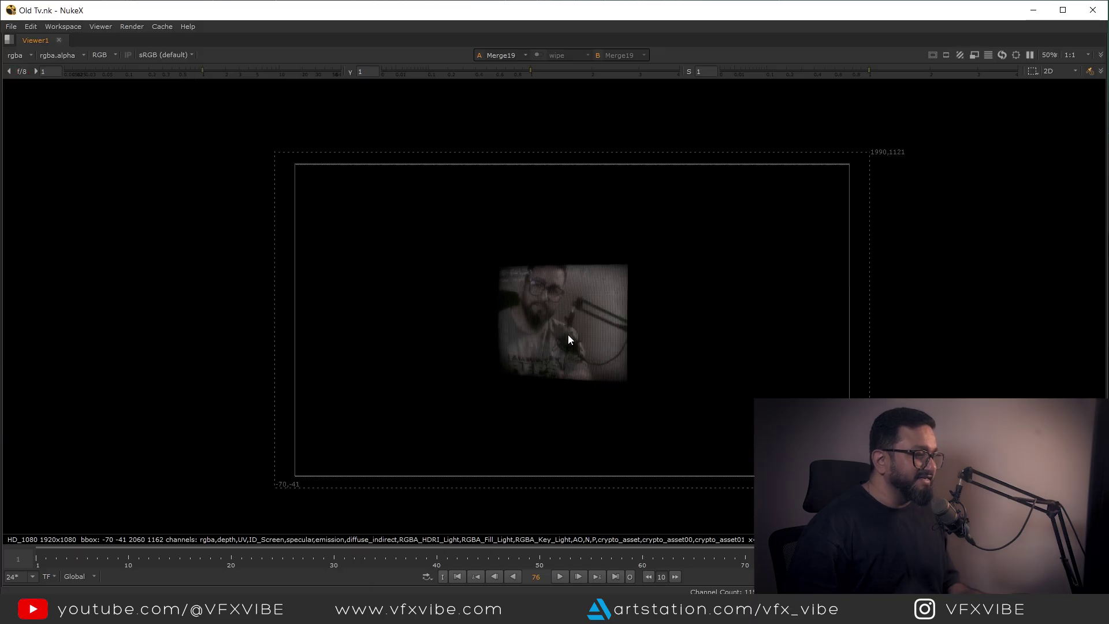
key("space")
Step: Display the masked node below Merge19 and examine its effect on the screen footage
middle_click_drag(505, 553, 543, 456)
scroll(545, 456, "up", 6)
left_click_drag(565, 425, 417, 496)
key("1")
left_click(416, 497)
middle_click_drag(585, 123, 496, 220)
scroll(496, 220, "up", 2)
Step: Display the following nodes down to Merge26 to review the glow around the screen footage
scroll(498, 223, "up", 5)
left_click_drag(702, 409, 584, 487)
key("1")
middle_click_drag(562, 579, 601, 459)
key("1")
left_click(479, 515)
Step: Display Grade7 to examine the graded reflections on the TV screen
scroll(196, 510, "down", 5)
middle_click_drag(197, 510, 669, 514)
scroll(549, 462, "up", 1)
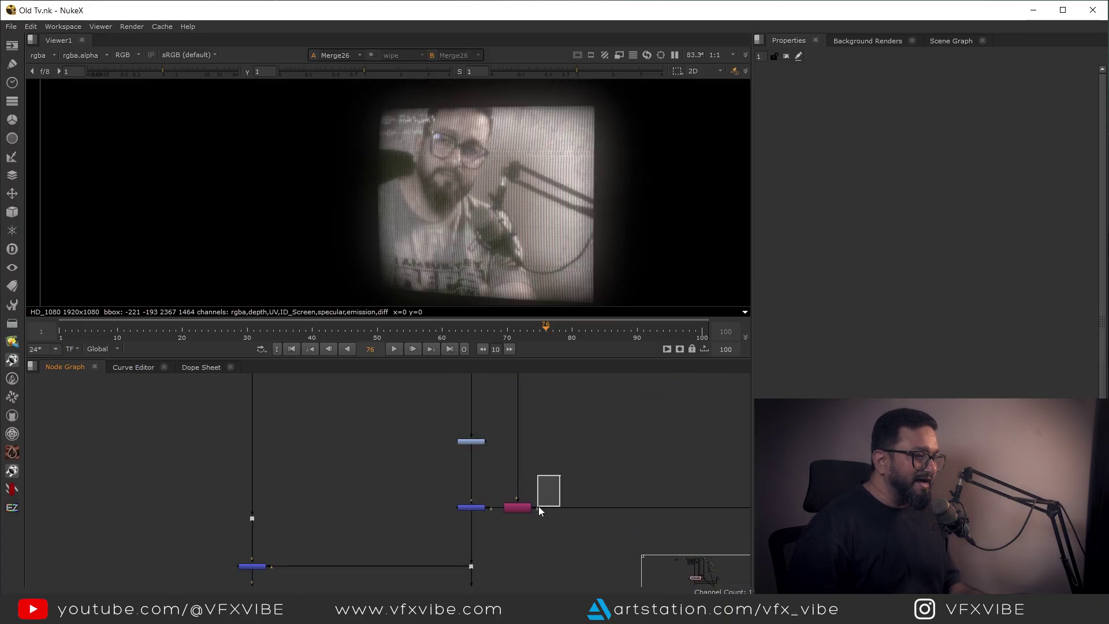
left_click_drag(559, 495, 499, 529)
scroll(497, 463, "up", 2)
left_click_drag(477, 421, 452, 479)
key("1")
left_click(452, 479)
middle_click_drag(457, 479, 479, 442)
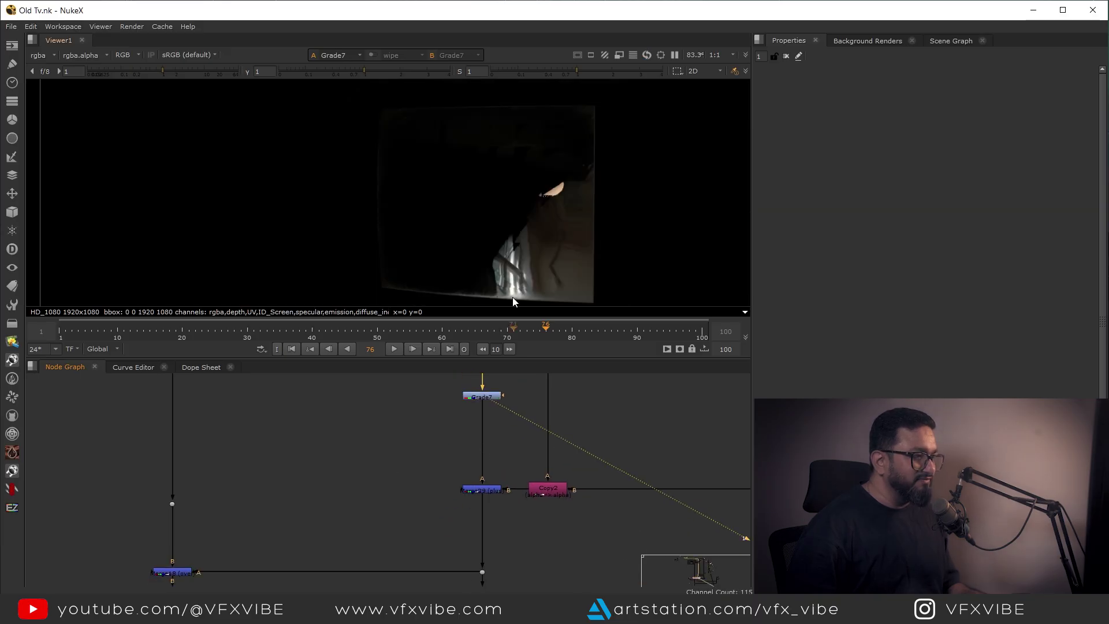
Step: Display Merge29 fitted in the viewer and inspect the reflections combined with the glowing footage
key("f")
left_click(488, 490)
key("1")
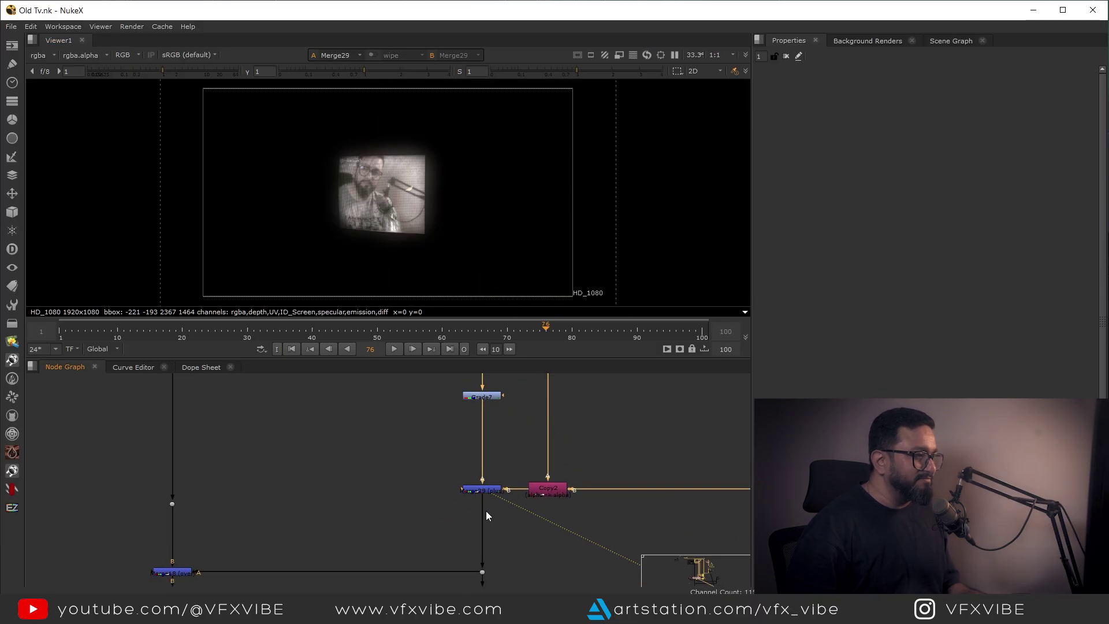
scroll(599, 462, "down", 4)
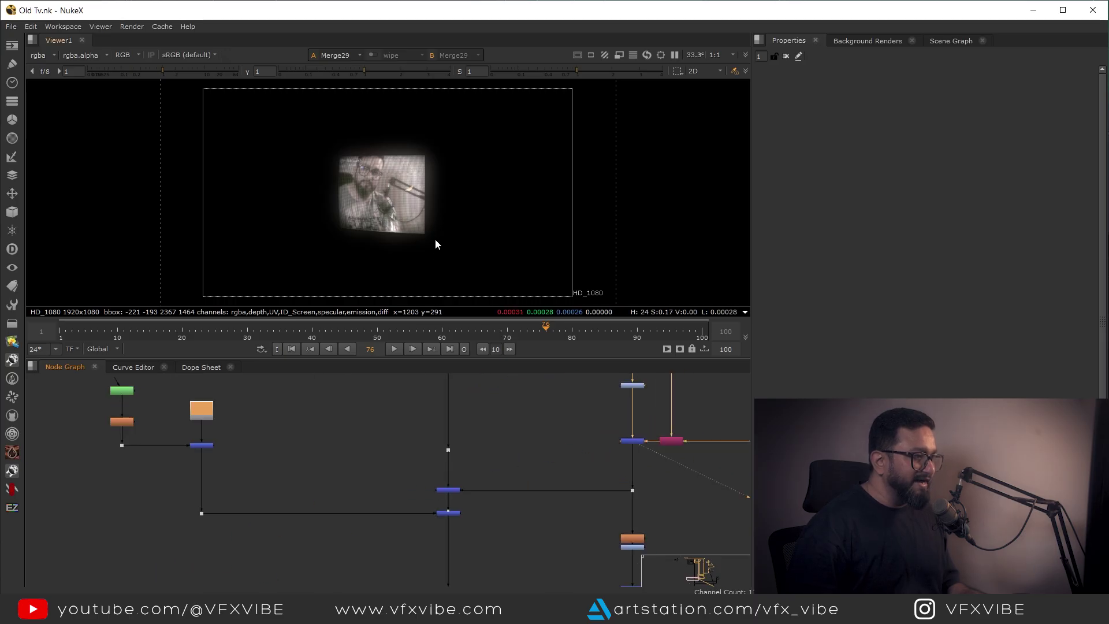
scroll(436, 243, "up", 4)
scroll(501, 504, "down", 4)
Step: Display Dot51 to review the TV render without the footage, fitted in the viewer
middle_click_drag(501, 504, 533, 528)
scroll(526, 486, "up", 1)
left_click_drag(530, 482, 494, 513)
key("1")
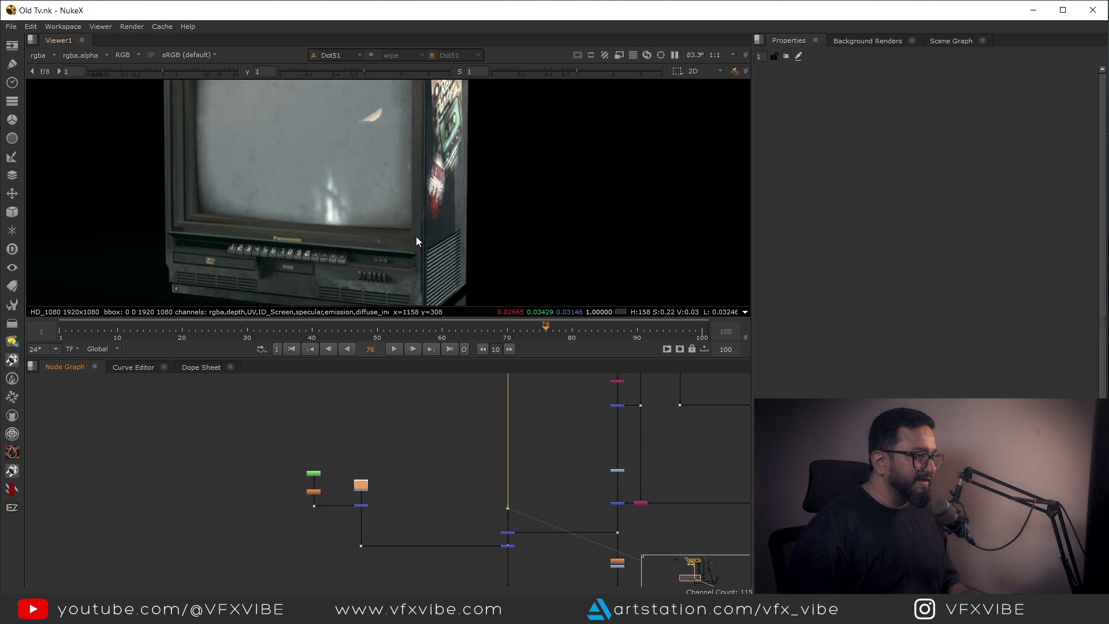
key("f")
Step: Display Merge18 and inspect the footage and reflections combined over the TV render
scroll(528, 560, "up", 5)
left_click_drag(535, 466, 411, 505)
key("1")
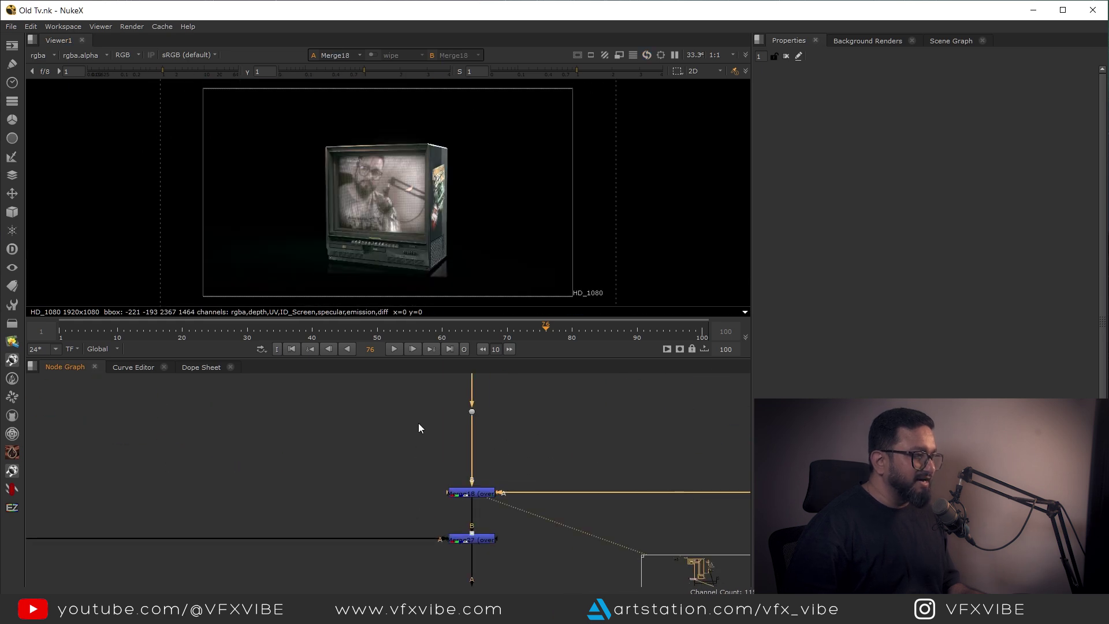
scroll(372, 212, "up", 4)
scroll(514, 548, "down", 4)
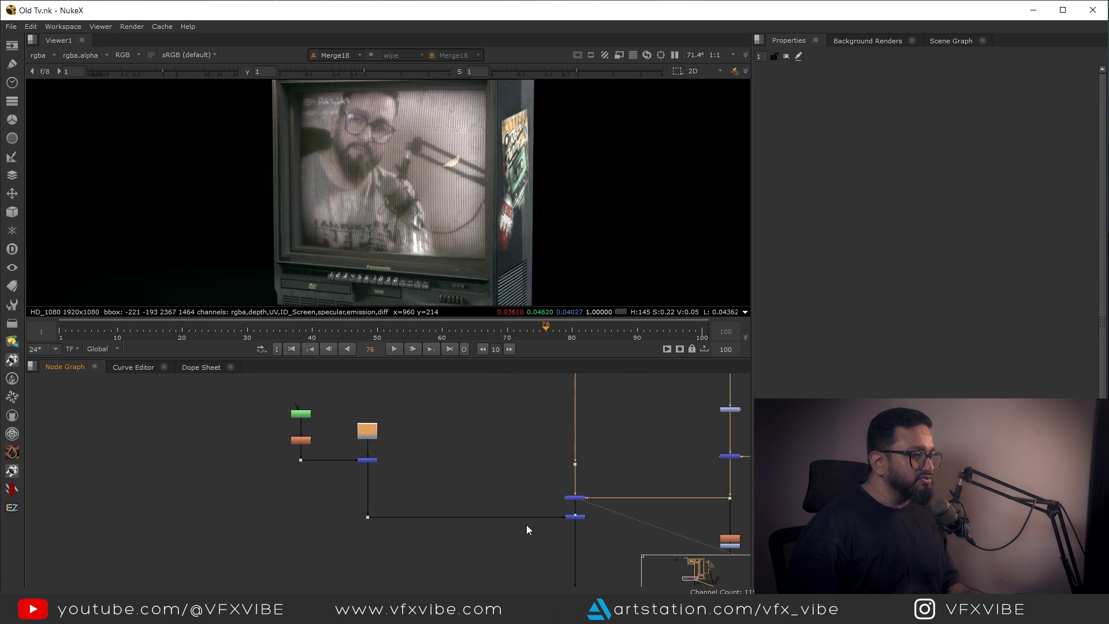
Step: Display Dot14 to show the background plate branch, fitted in the viewer
key("f")
middle_click_drag(551, 543, 362, 474)
scroll(364, 474, "down", 5)
middle_click_drag(688, 515, 393, 507)
left_click_drag(595, 513, 562, 553)
key("1")
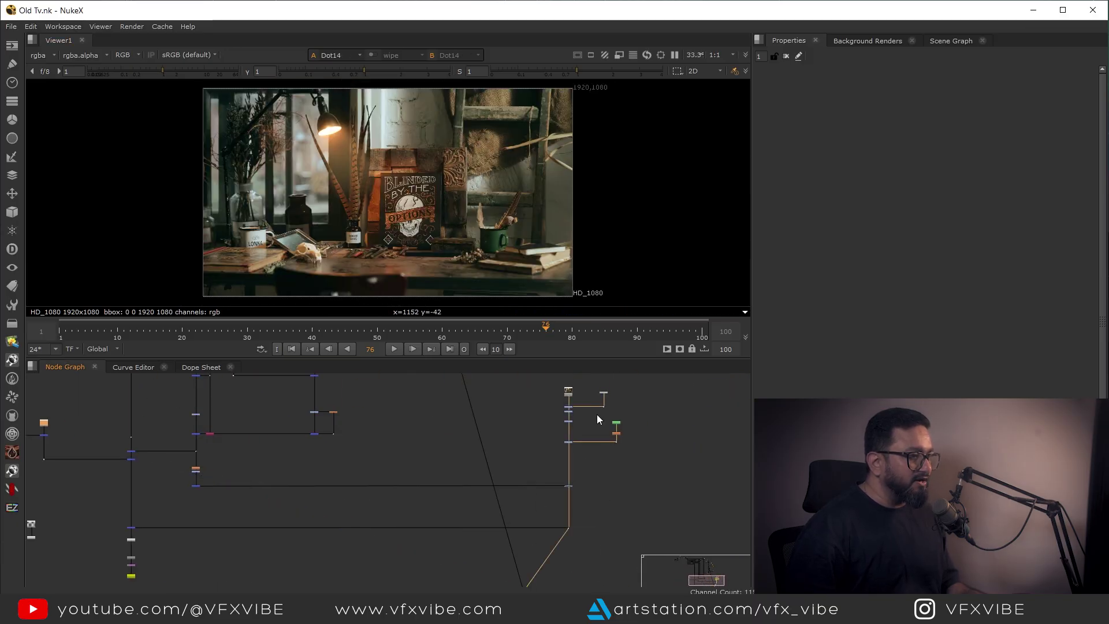
Step: Display the Read4 node to view the original desk background plate
middle_click_drag(566, 400, 619, 460)
scroll(619, 459, "up", 5)
left_click(634, 445)
key("1")
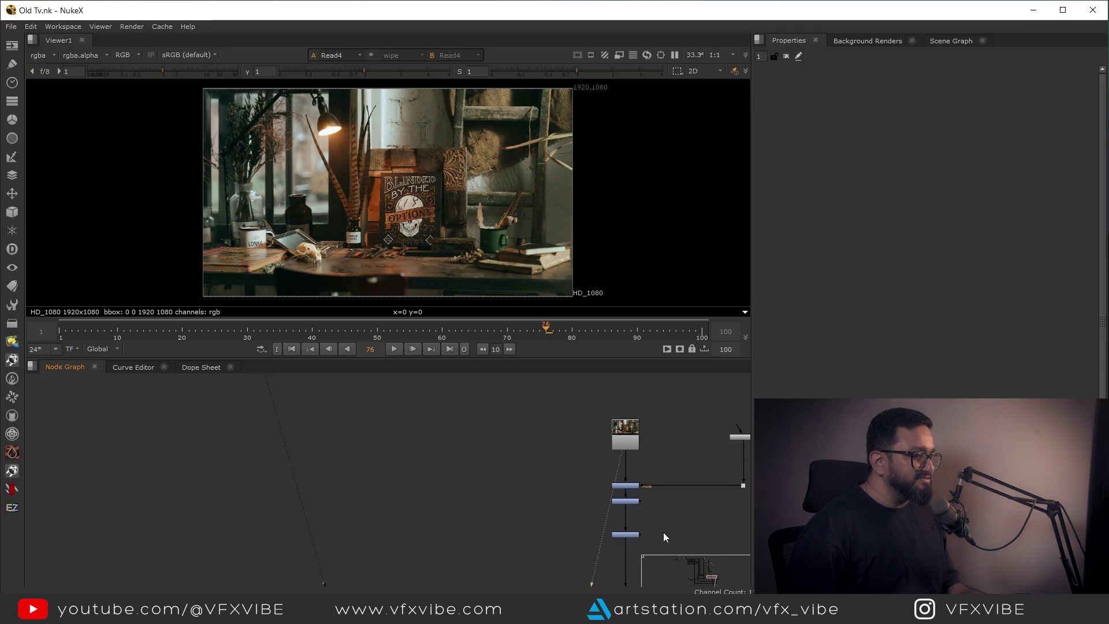
Step: View the background plate's adjustment nodes in sequence, ending on Grade16
scroll(663, 532, "up", 1)
middle_click_drag(669, 523, 616, 449)
left_click_drag(616, 448, 554, 469)
key("1")
middle_click_drag(643, 520, 643, 448)
left_click_drag(643, 448, 493, 505)
key("1")
left_click(533, 534)
middle_click_drag(504, 576, 658, 463)
scroll(657, 466, "down", 5)
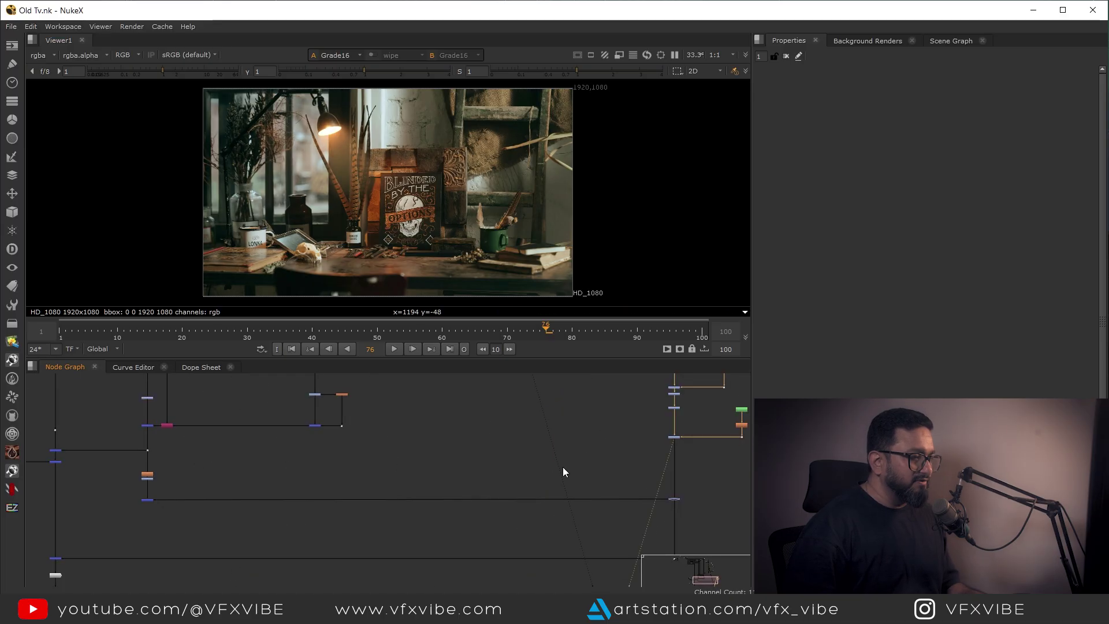
Step: Return to the TV branch and display Merge27 to review the finished TV composite
scroll(543, 475, "down", 5)
middle_click_drag(307, 490, 421, 480)
scroll(422, 481, "up", 9)
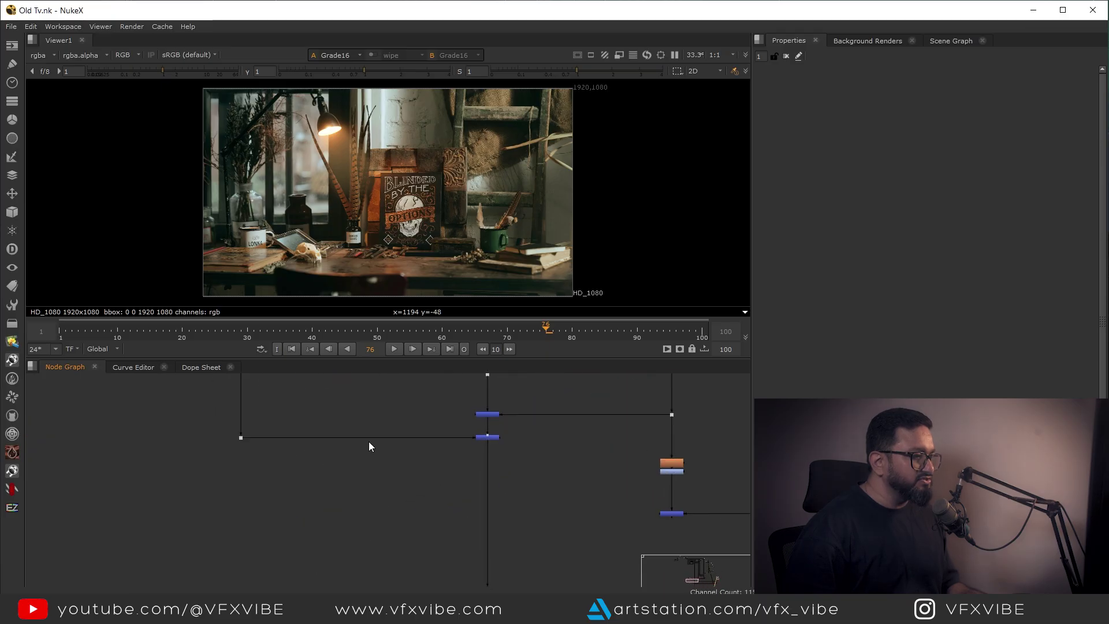
key("1")
middle_click_drag(544, 468, 549, 546)
left_click_drag(463, 499, 458, 537)
key("1")
left_click(517, 512)
key("1")
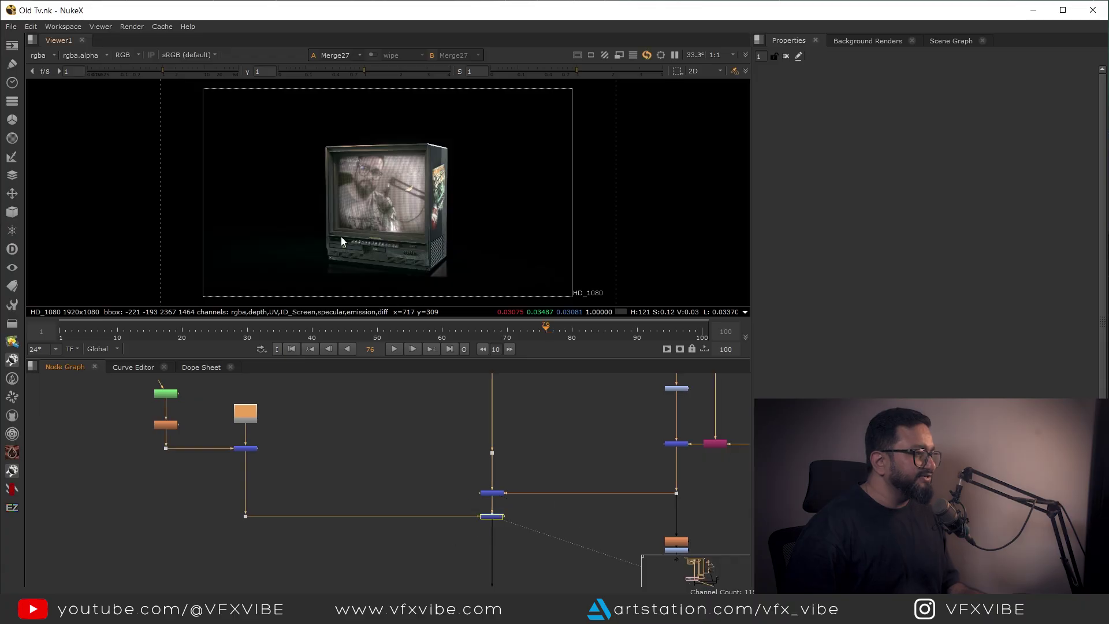
Step: Display Merge6 and inspect the TV composited over the desk background in an enlarged viewer
scroll(545, 533, "down", 3)
middle_click_drag(542, 566, 543, 474)
left_click_drag(507, 532, 506, 532)
key("1")
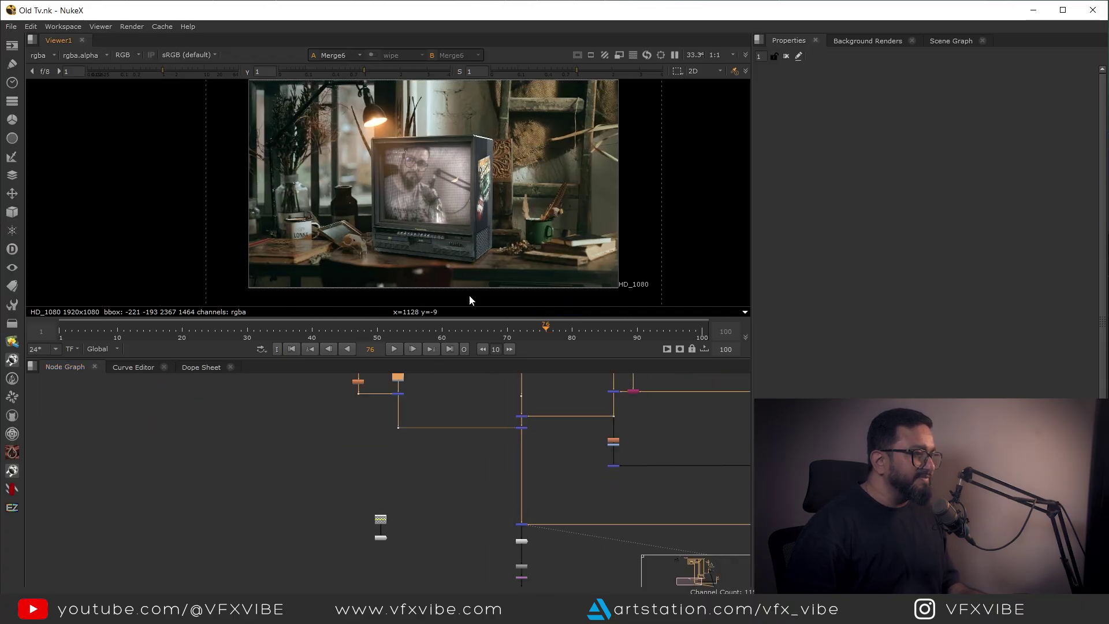
key("space")
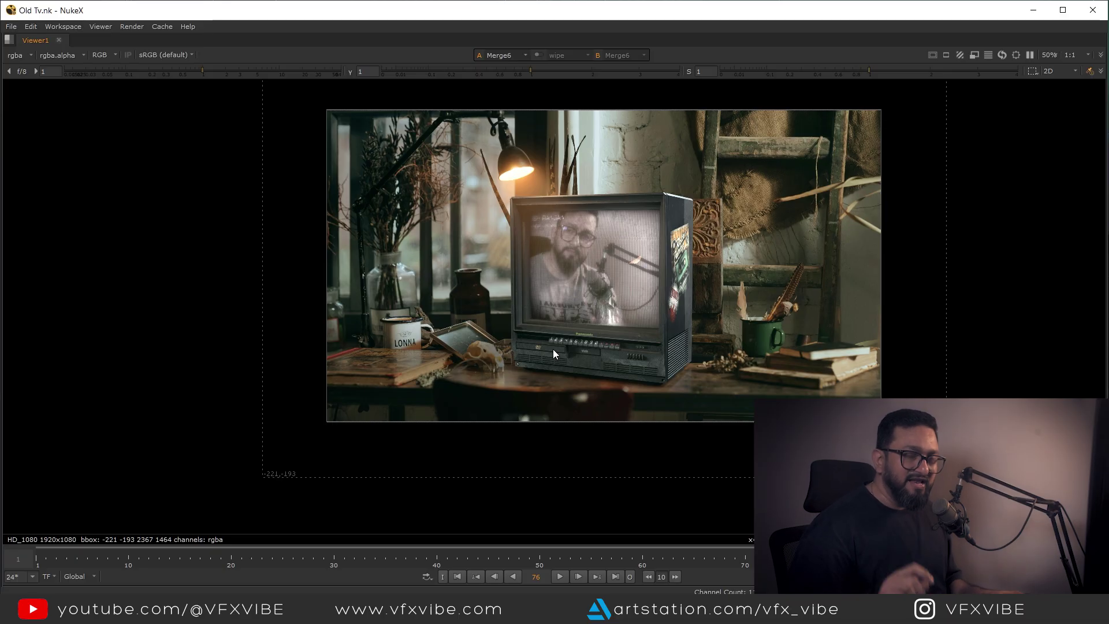
key("space")
Step: Display the camera shake node below Merge6 to check its effect on the composite
scroll(500, 450, "up", 5)
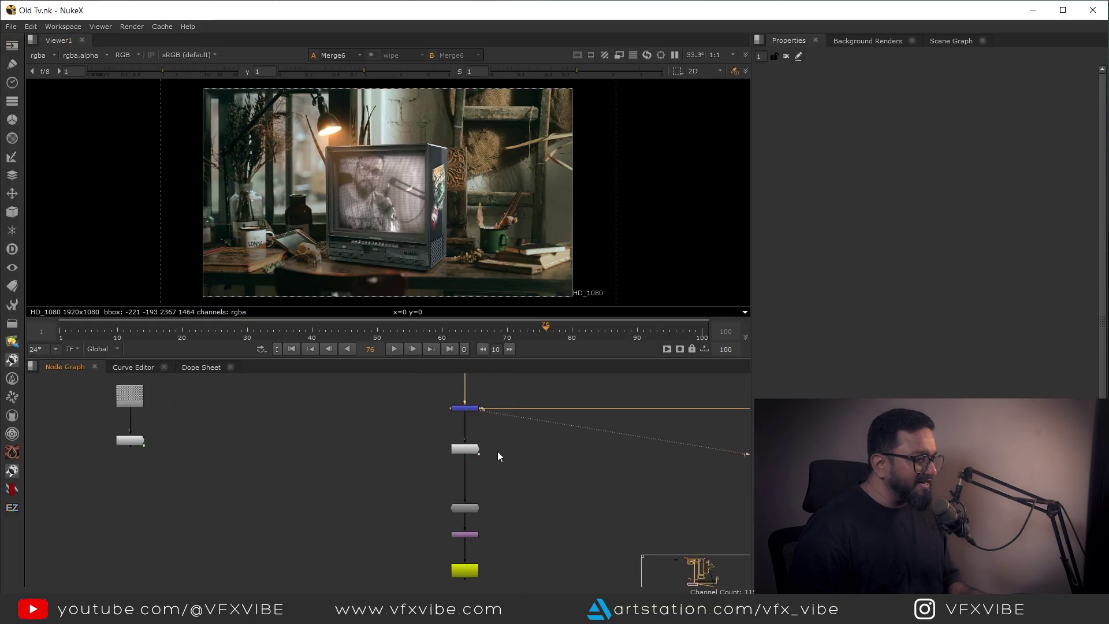
left_click_drag(440, 455, 376, 479)
key("1")
left_click(377, 478)
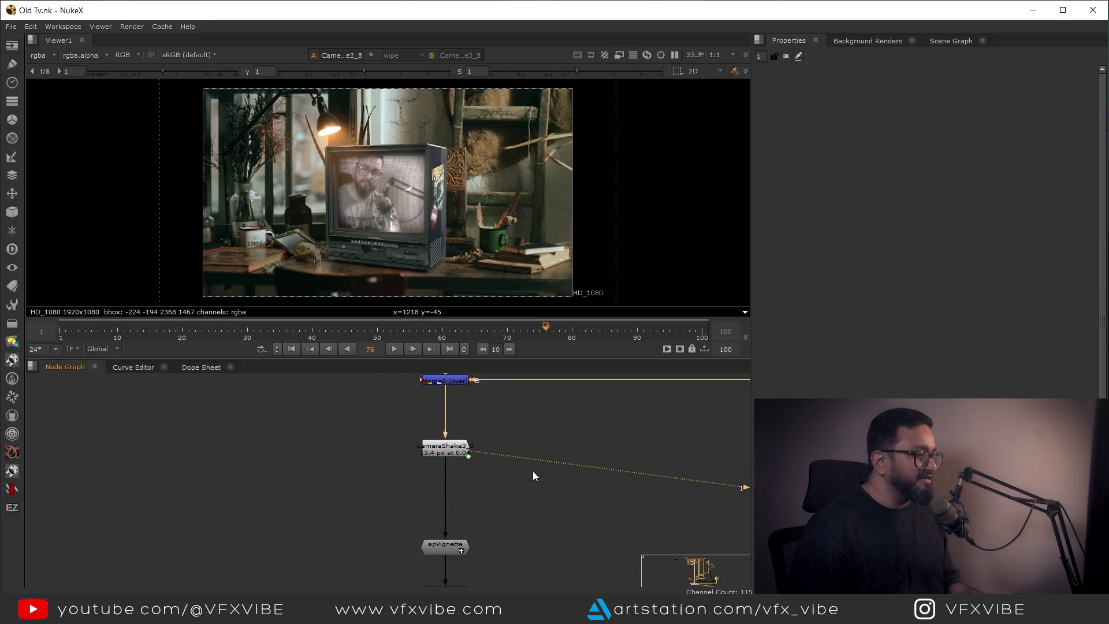
Step: View the apVignette result, and display the Write1 output node for OldTV.mov
middle_click_drag(533, 470, 544, 419)
left_click(457, 495)
key("1")
left_click(510, 535)
middle_click_drag(510, 533, 562, 393)
key("Down")
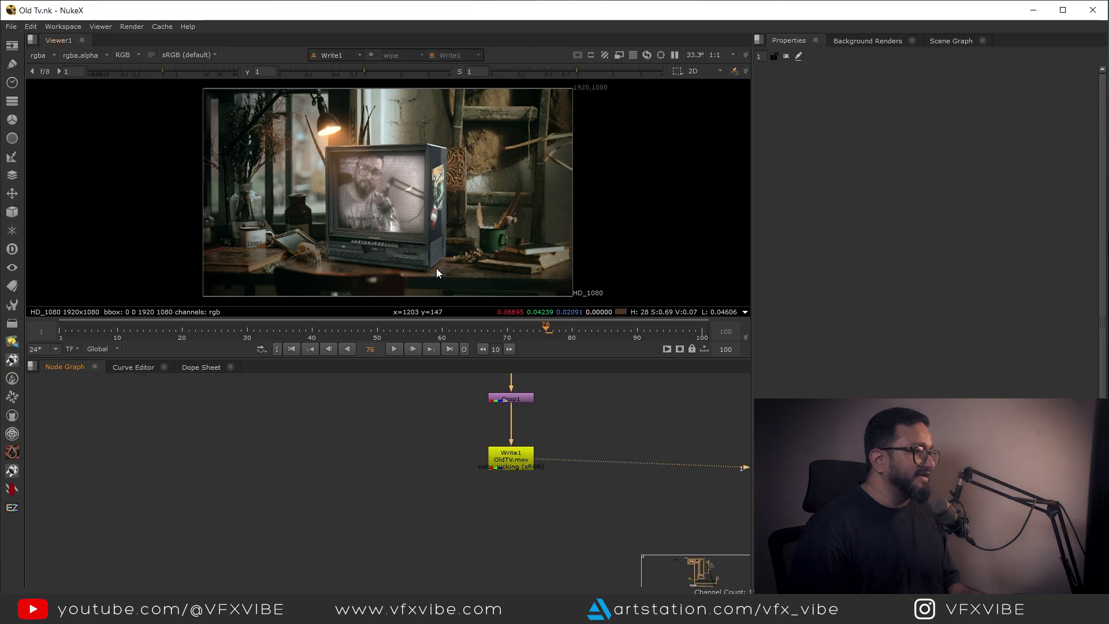
Step: Enlarge the viewer on the Write1 output and play back the final composite
key("space")
scroll(609, 402, "up", 3)
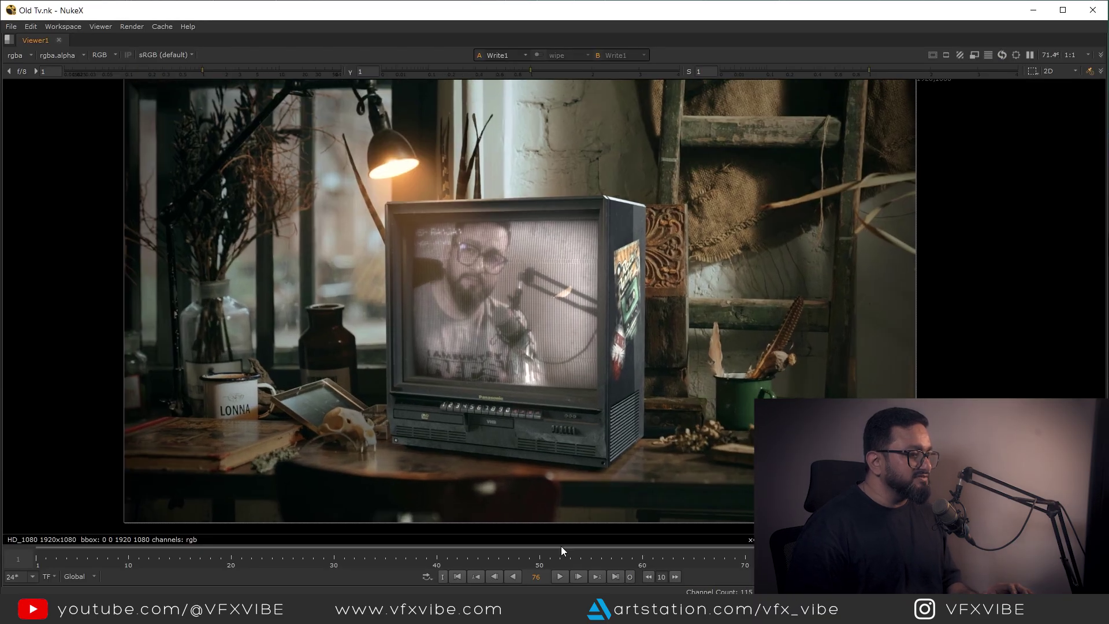
left_click(560, 576)
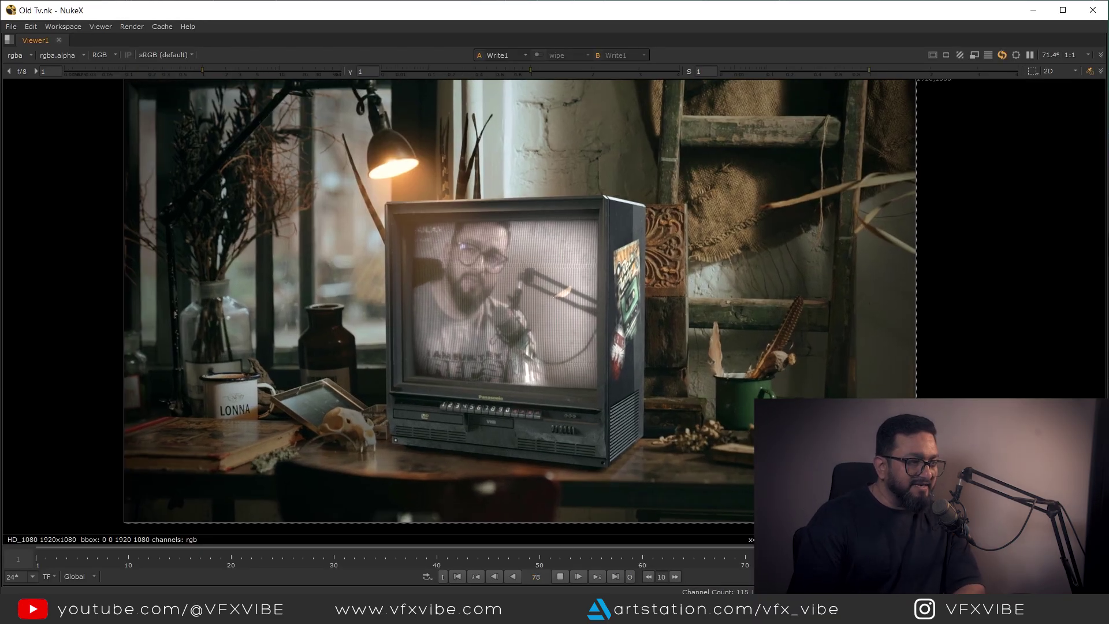